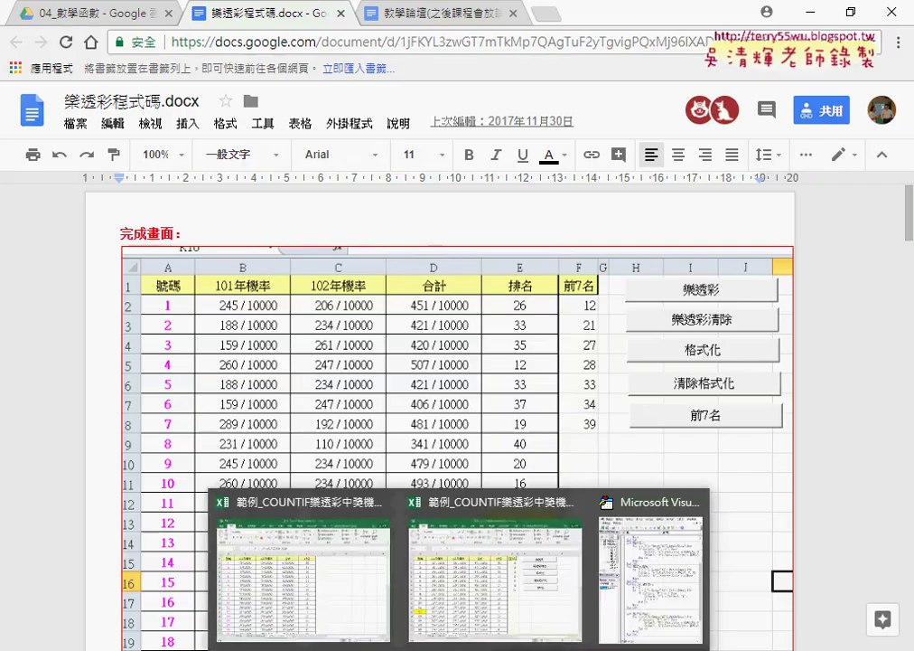
Bring up the lottery workbook, clear and refill the rate, total and rank columns, and unhighlight number 12.
left_click(468, 604)
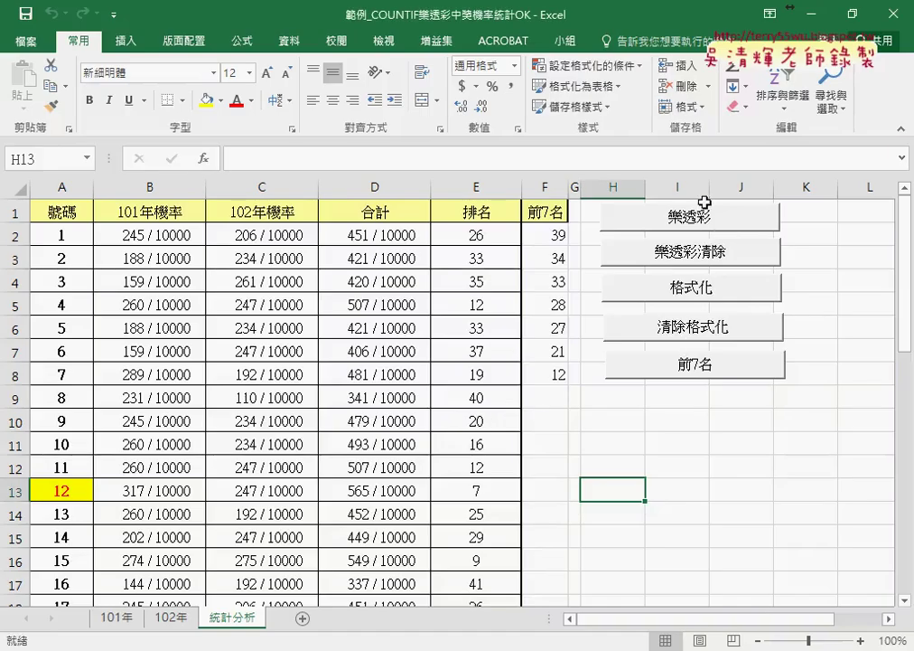
left_click(708, 261)
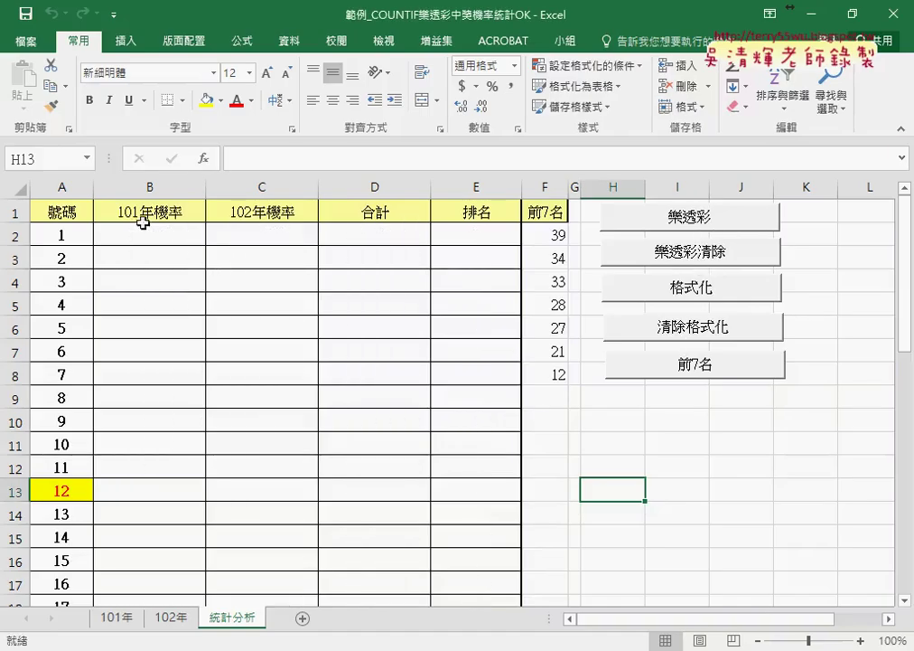
left_click(702, 226)
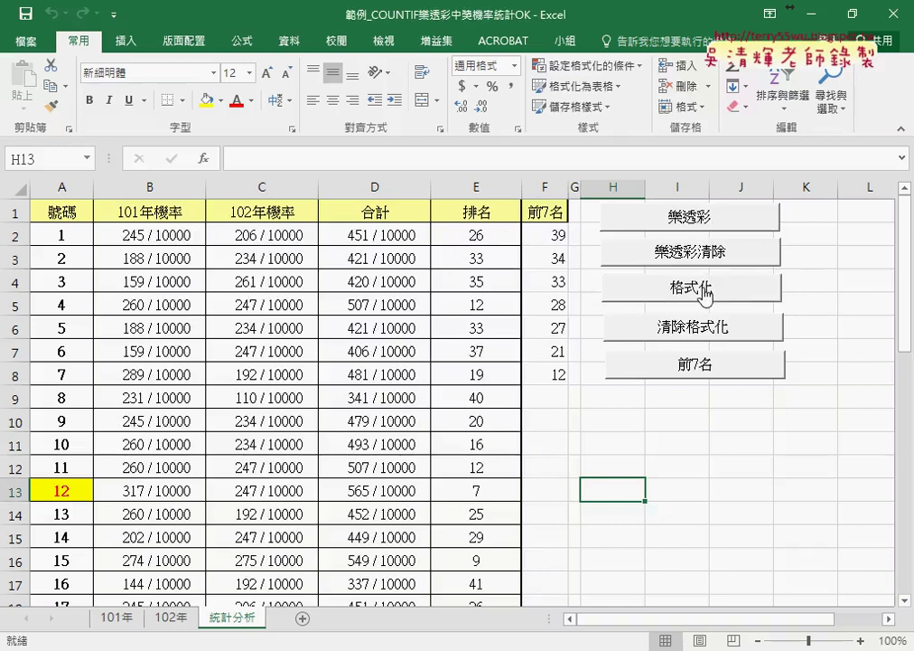
left_click(698, 329)
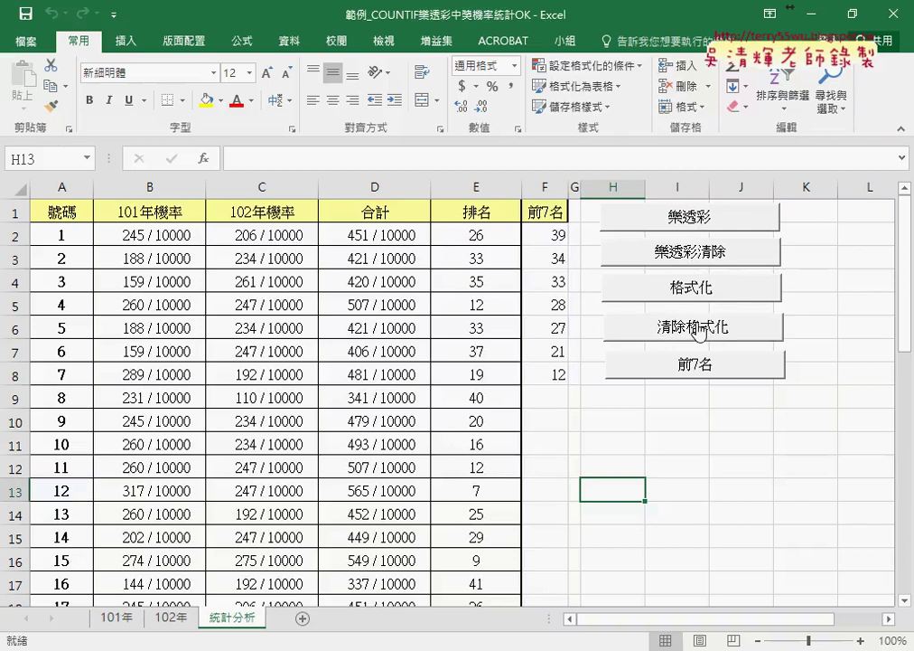
Delete the top-7 values in F2:F8 and relist the top 7 with 前7名.
left_click_drag(547, 235, 549, 373)
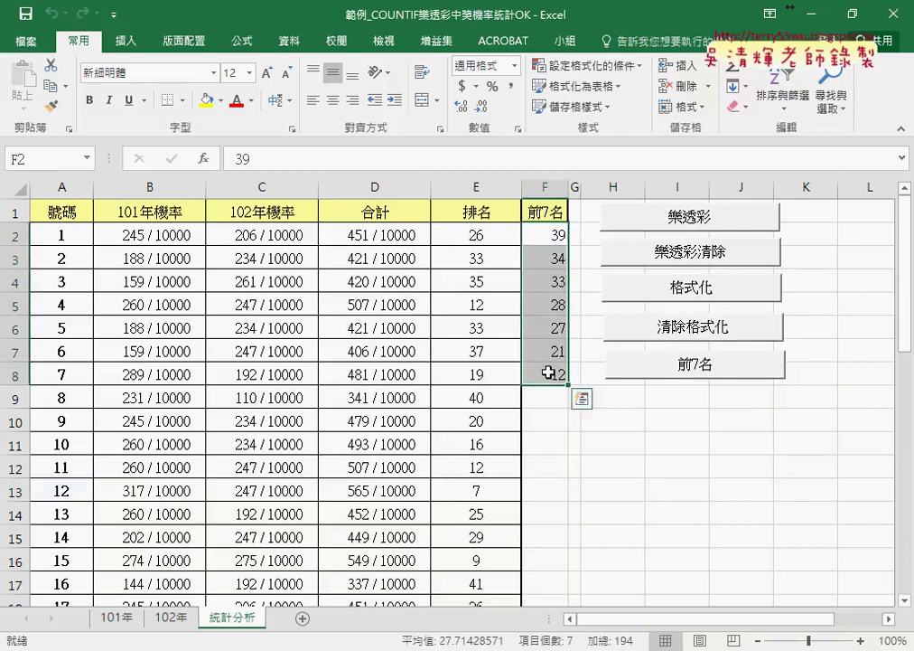
key("Delete")
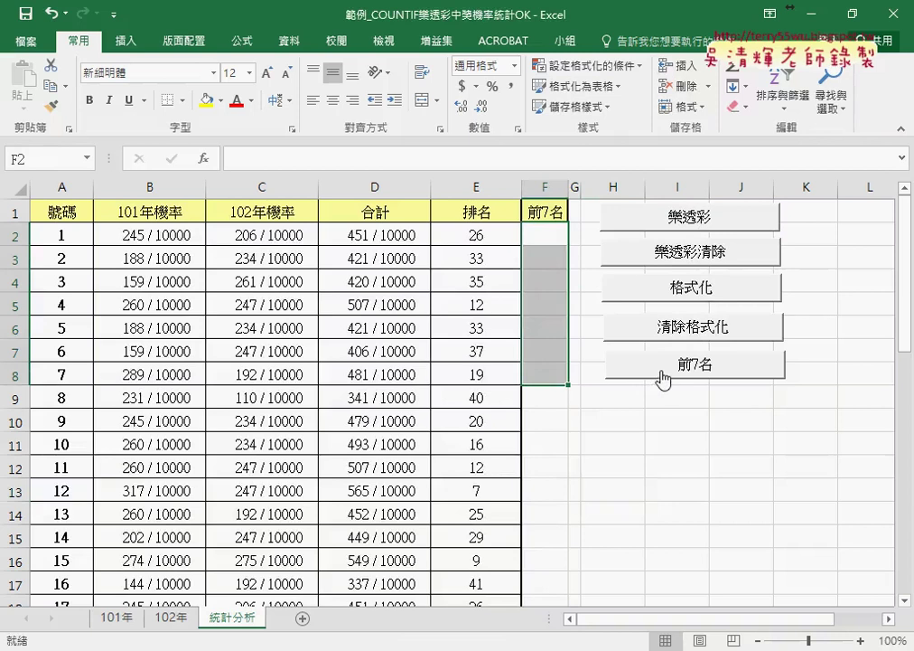
left_click(667, 370)
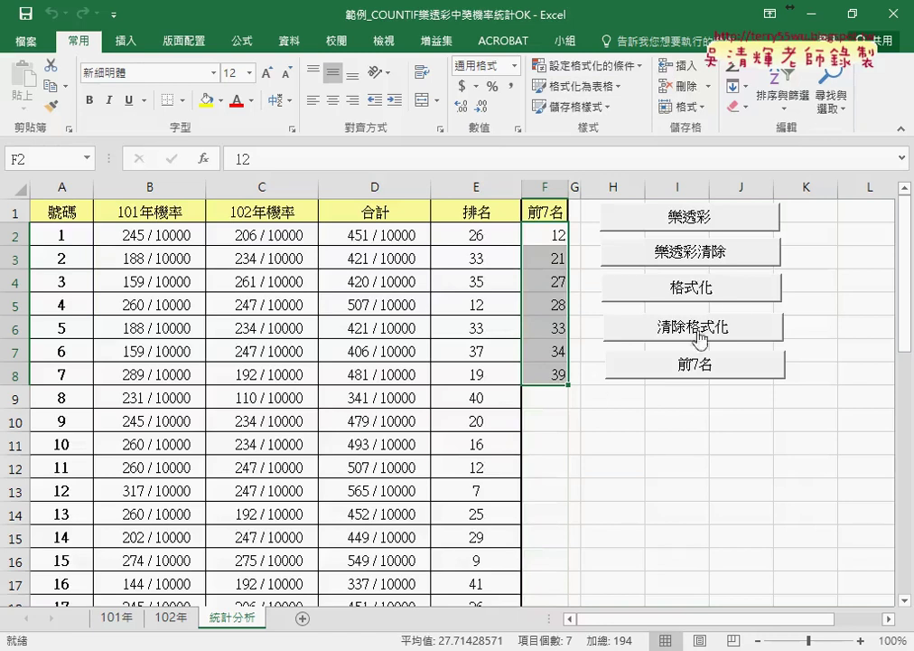
Clear and refill the rate, total and rank columns twice with 樂透彩清除 and 樂透彩.
left_click(697, 257)
left_click(704, 220)
left_click(703, 249)
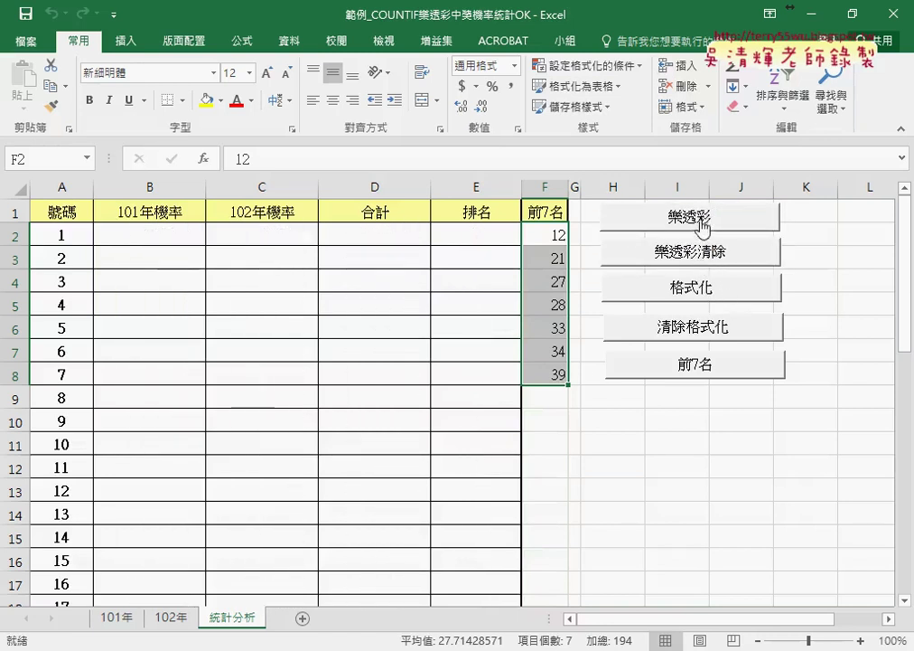
left_click(703, 222)
Highlight the top-ranked numbers, delete the F2:F8 top-7 values, and clear the rate, total and rank columns.
left_click(704, 298)
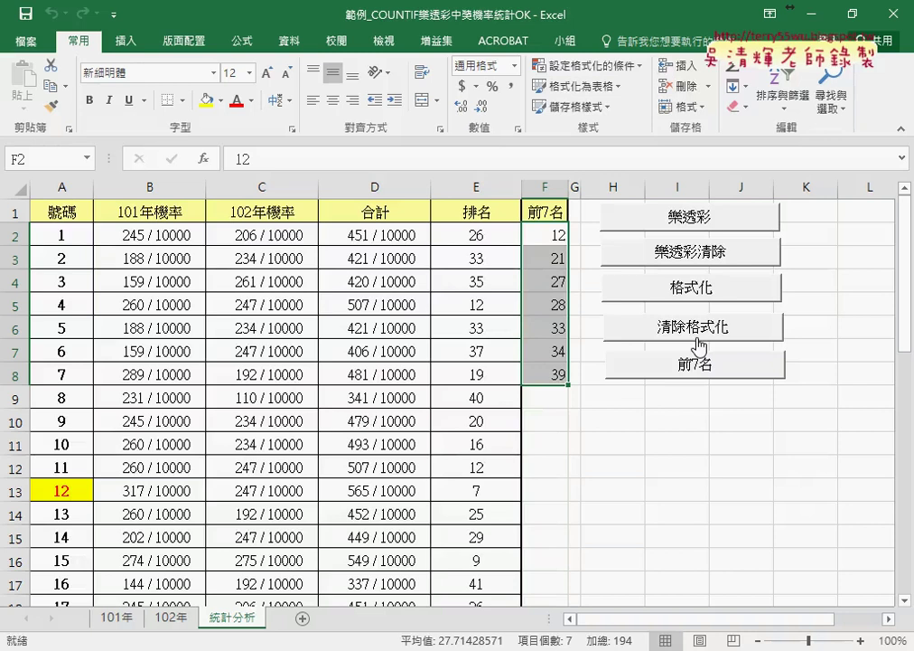
key("Delete")
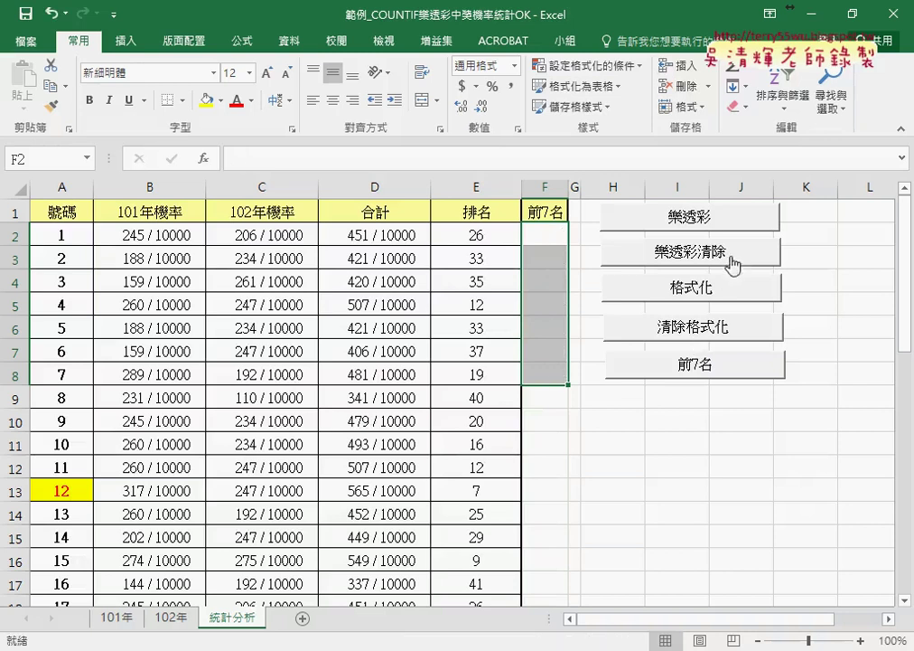
left_click(720, 258)
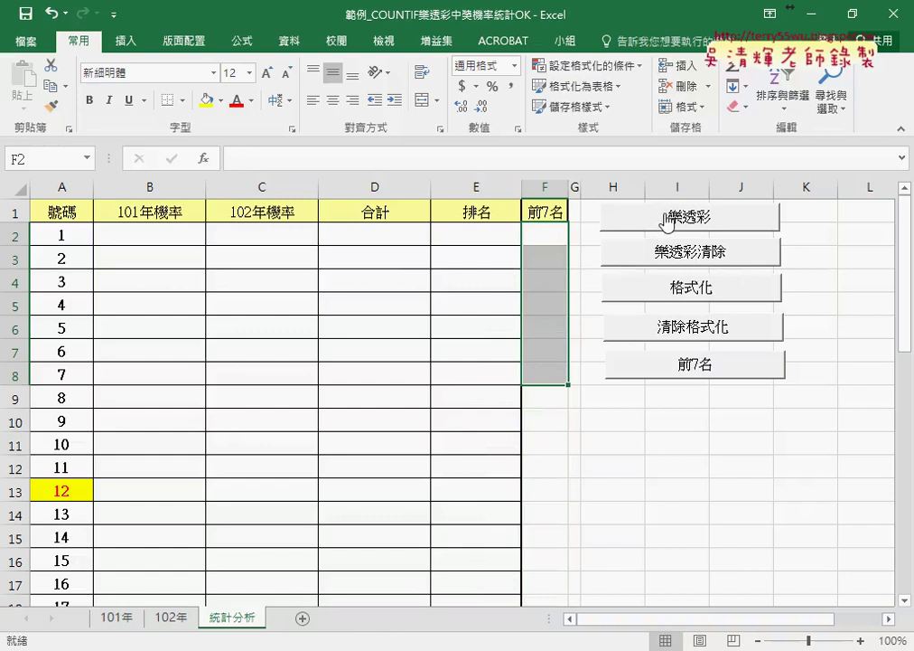
Refill the 101年機率, 102年機率, 合計 and 排名 columns with 樂透彩, then inspect B2's COUNTIF formula.
left_click_drag(172, 188, 458, 202)
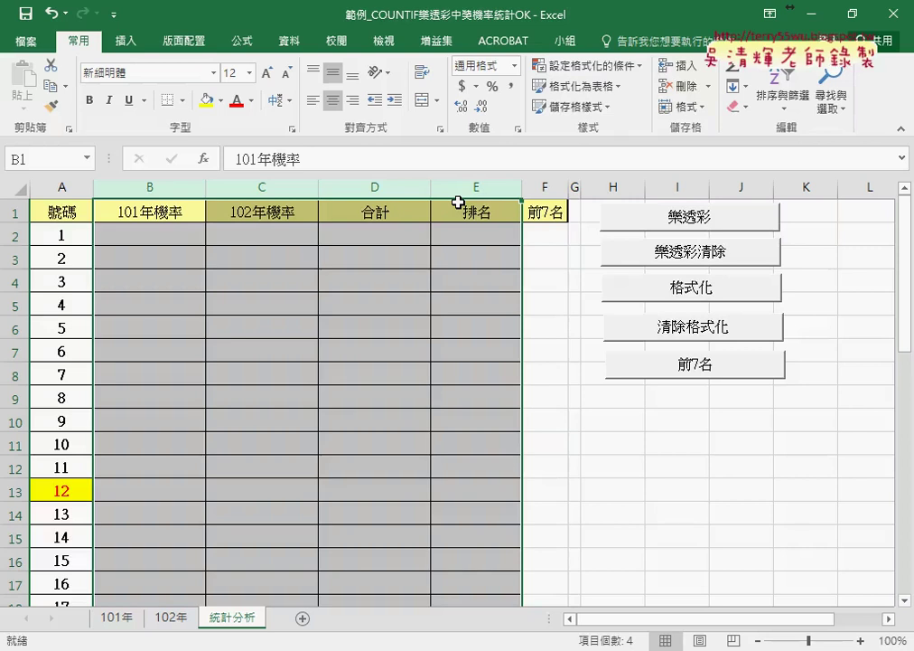
left_click(727, 222)
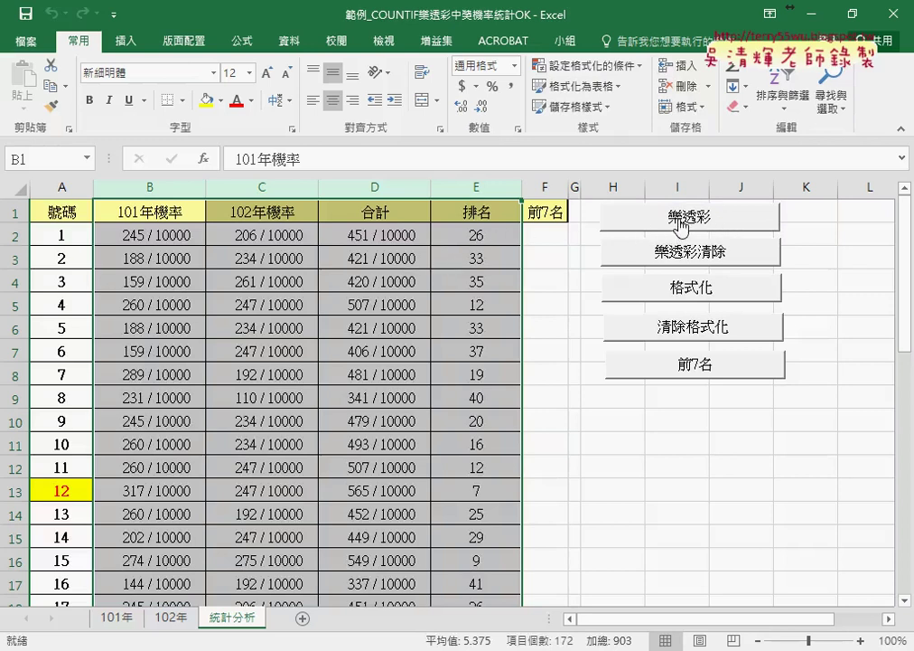
left_click(9, 234)
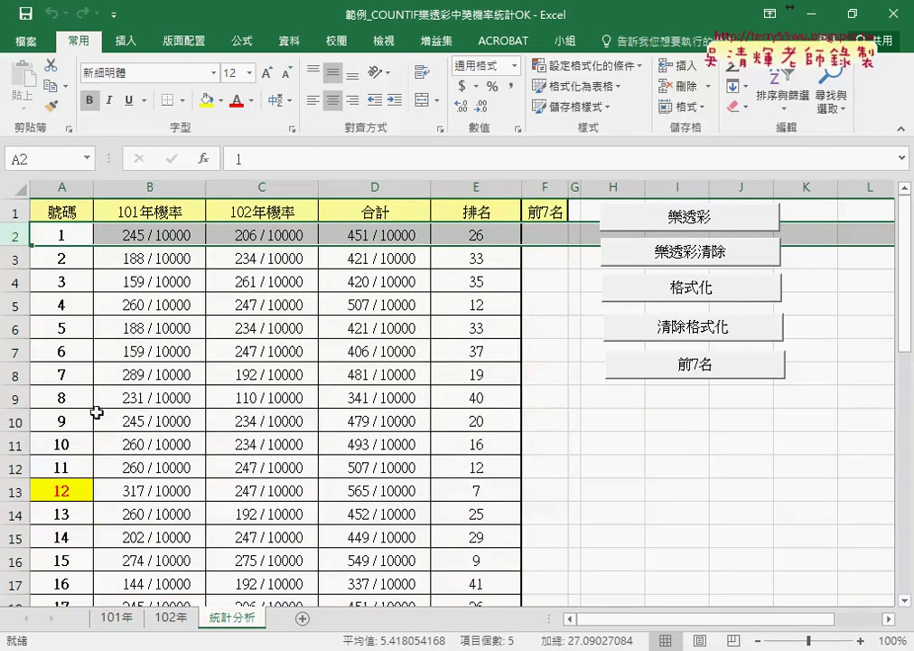
left_click(168, 185)
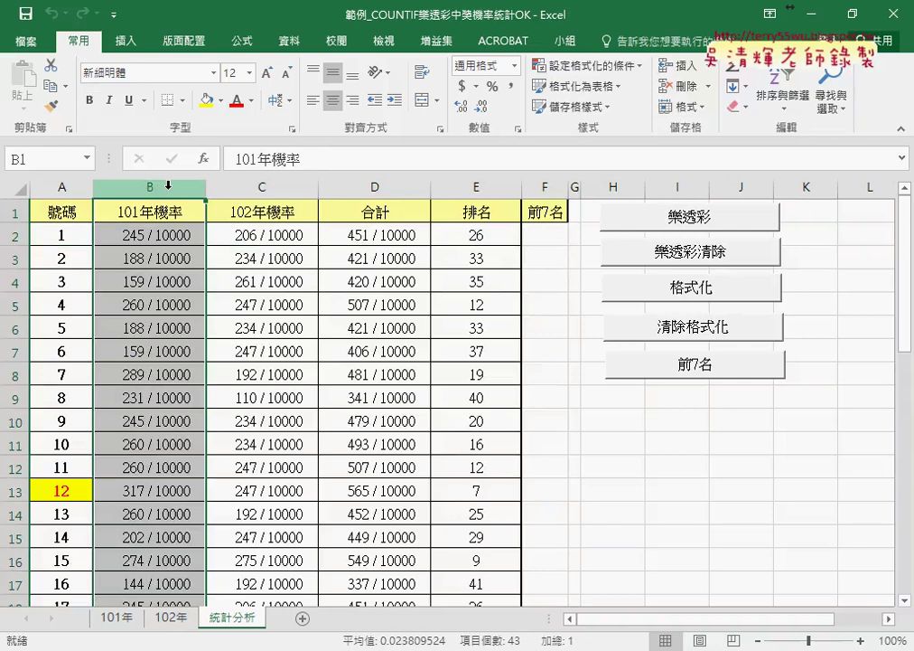
left_click(133, 238)
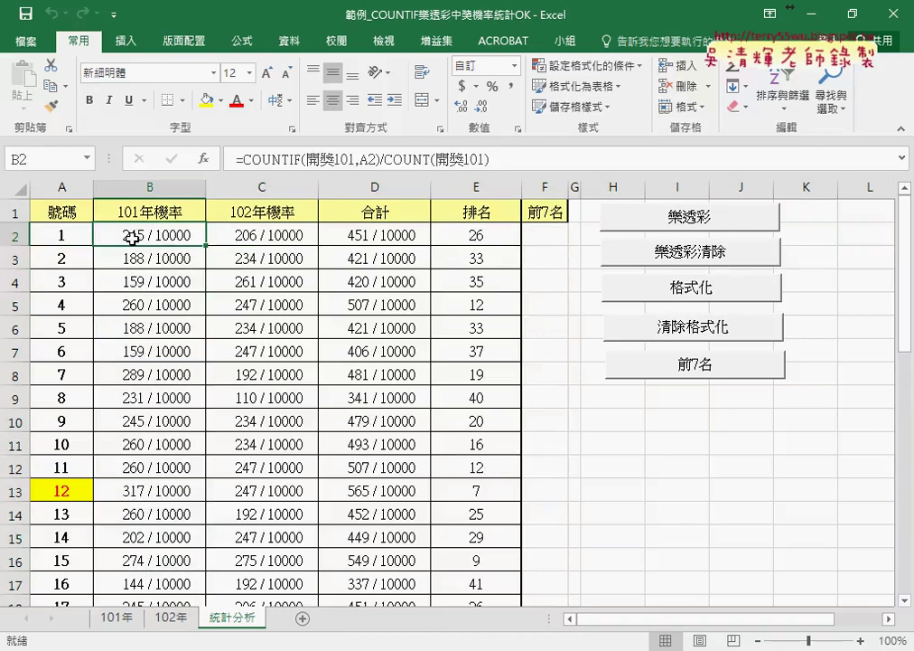
Open the 樂透彩 button's assigned macro in the VBA editor and widen the editor window.
right_click(689, 221)
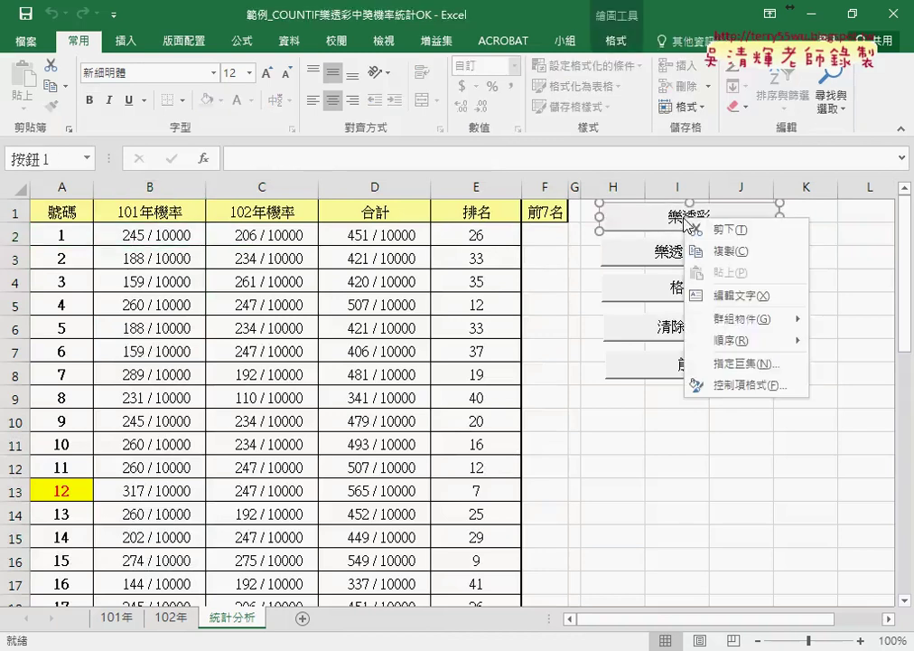
left_click(741, 363)
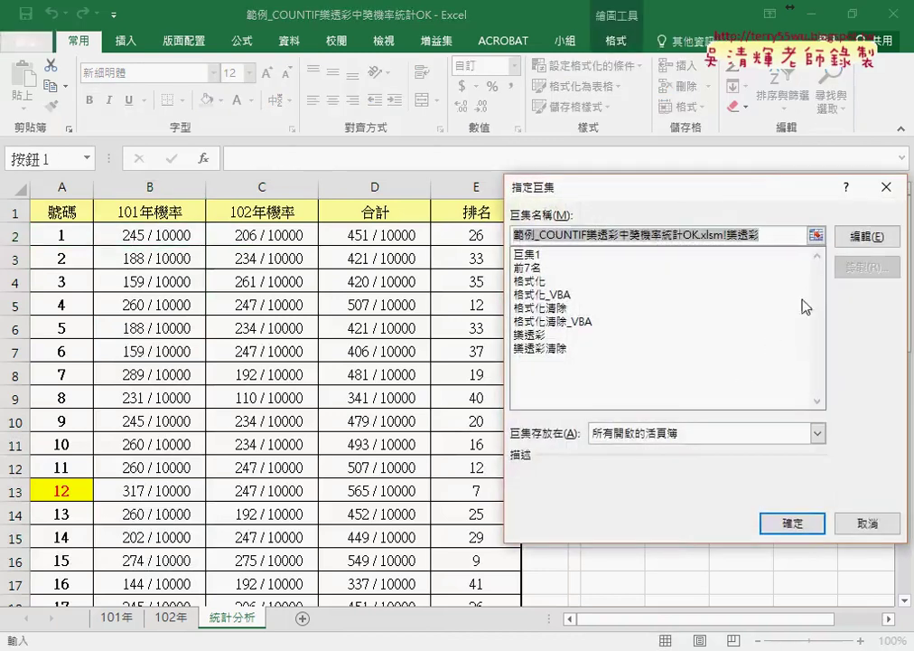
left_click(867, 237)
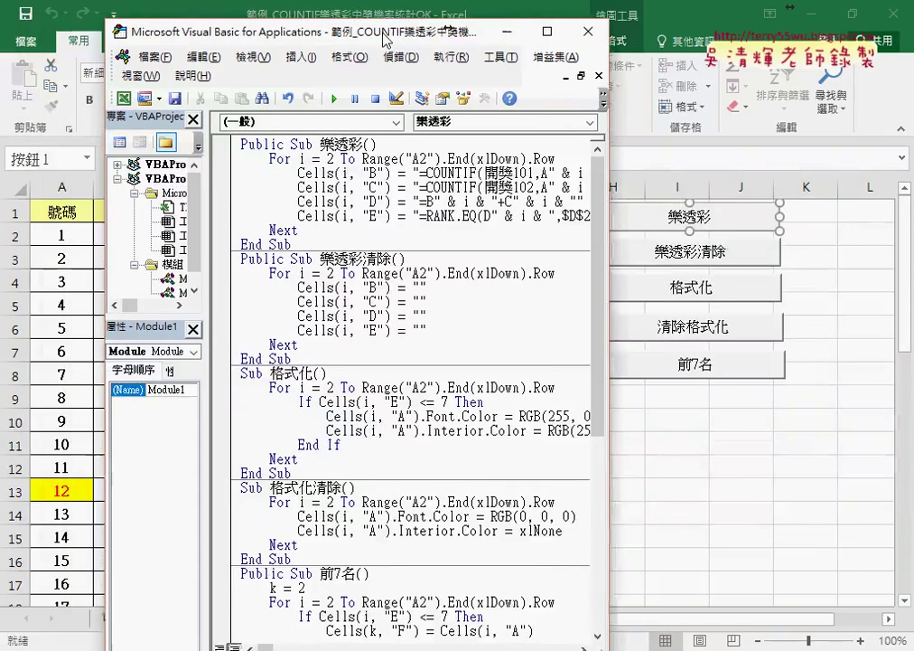
left_click_drag(277, 41, 411, 43)
left_click_drag(626, 192, 835, 192)
left_click_drag(346, 127, 390, 128)
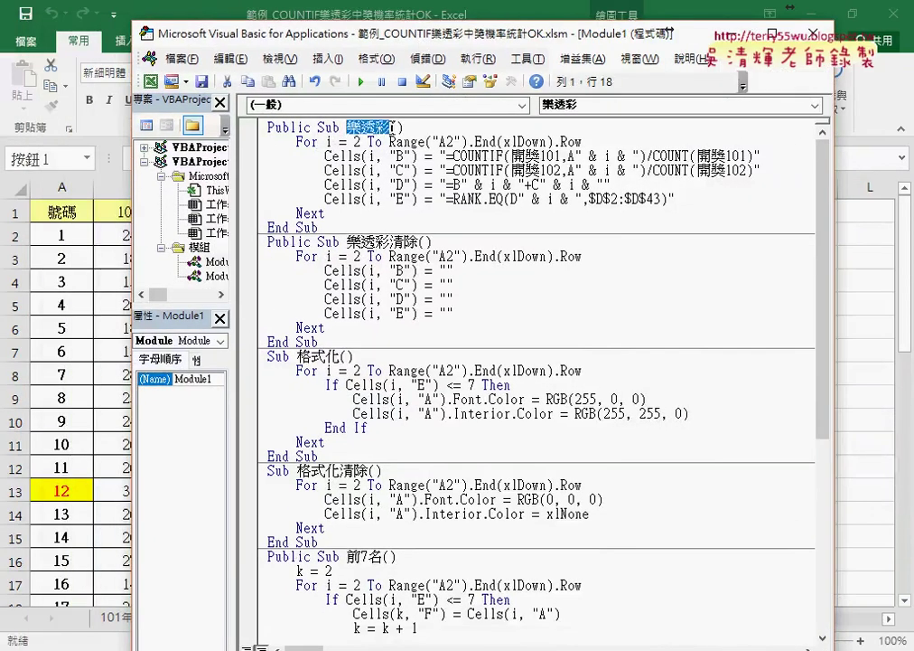
left_click(326, 59)
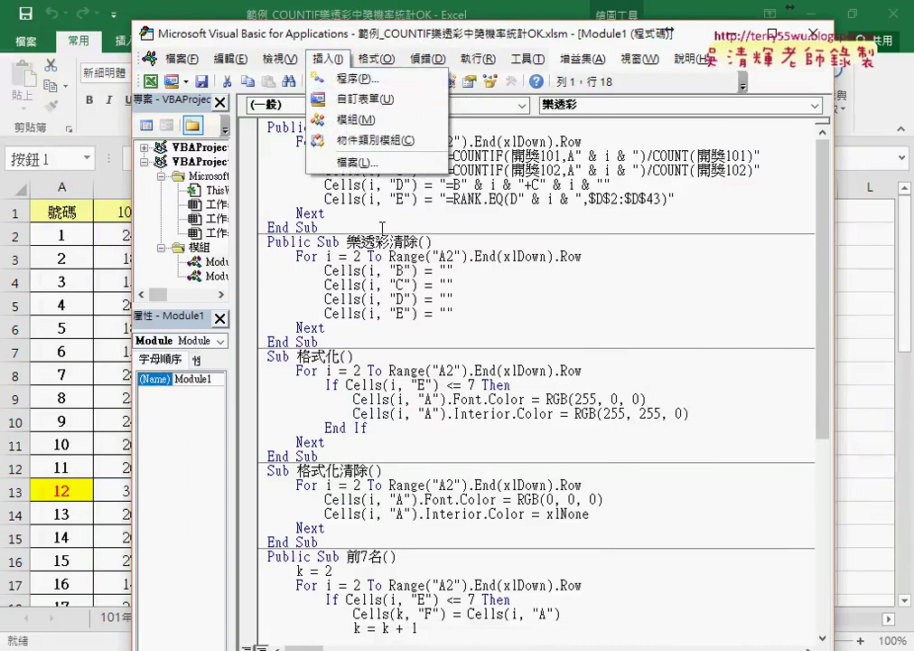
left_click(301, 176)
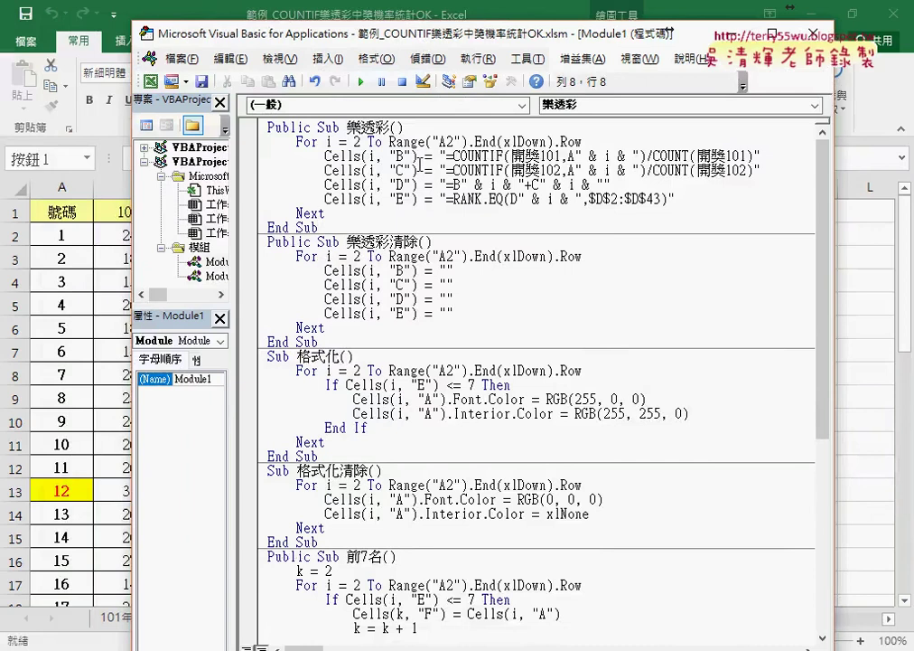
Delete the Cells C, D and E lines and empty the COUNTIF string on the column B line.
left_click_drag(676, 199, 262, 170)
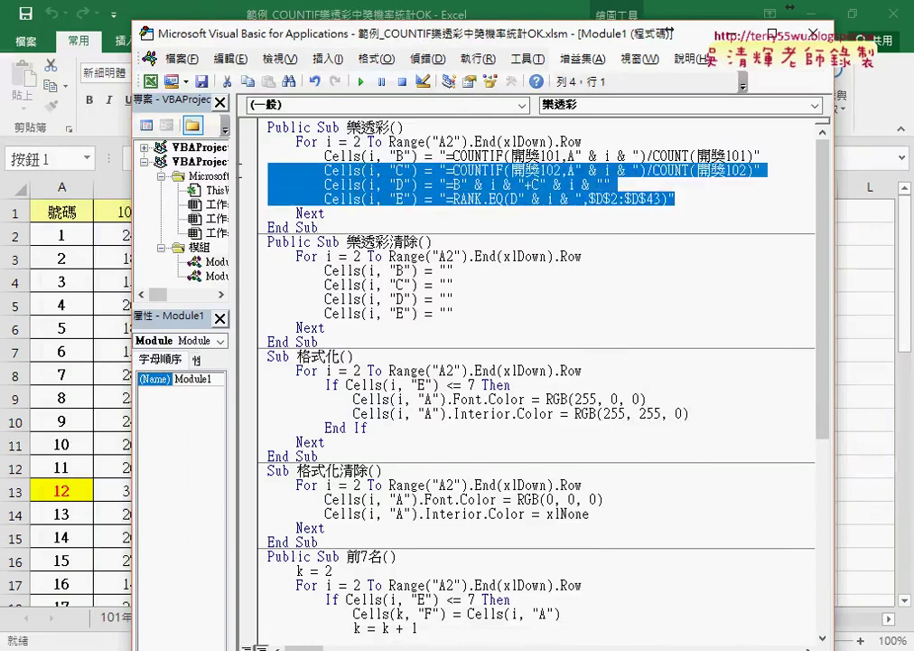
key("Delete")
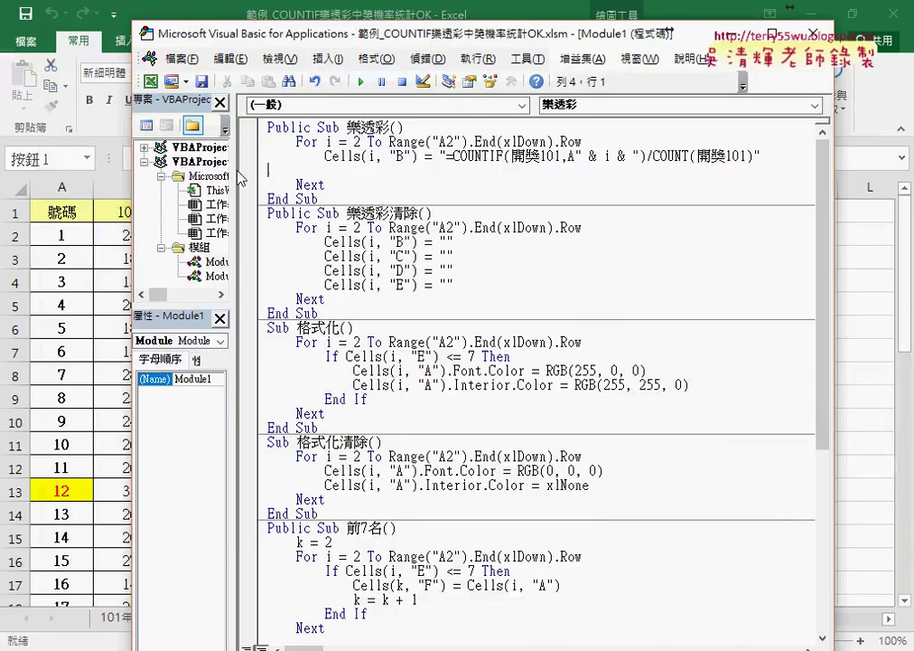
key("Delete")
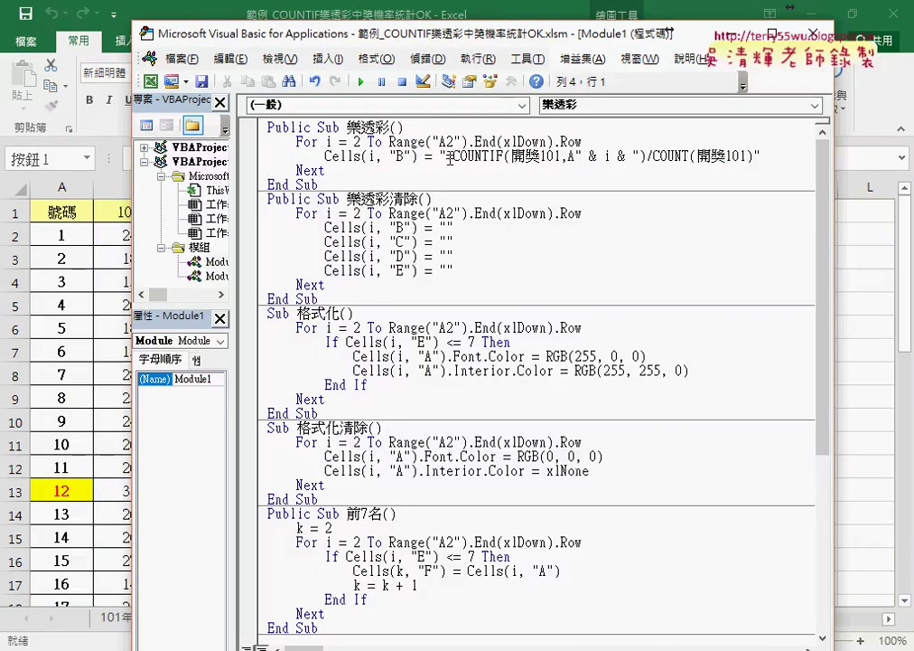
left_click_drag(444, 156, 736, 159)
key("shift+Right")
key("shift+Right")
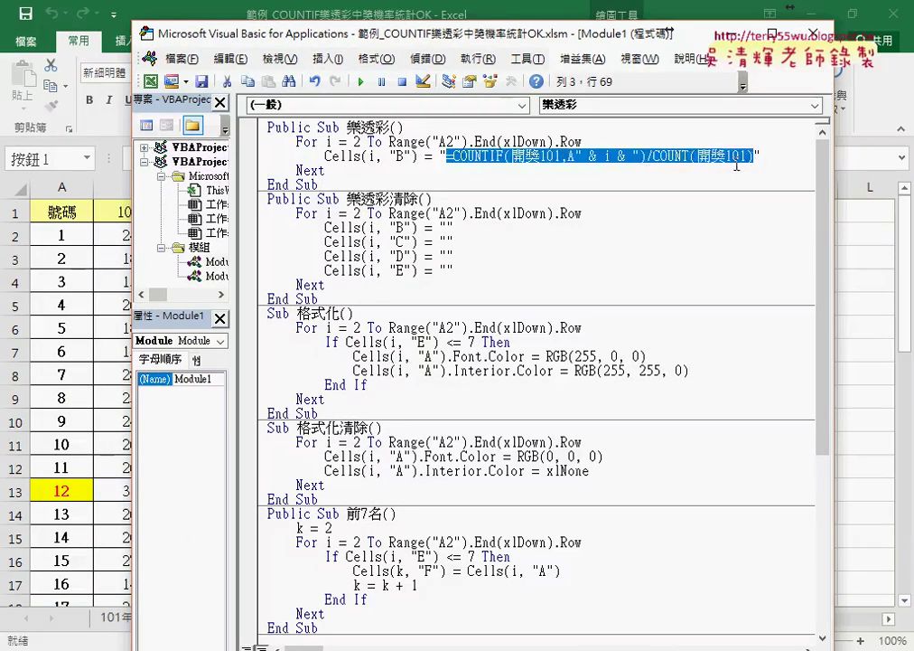
key("Delete")
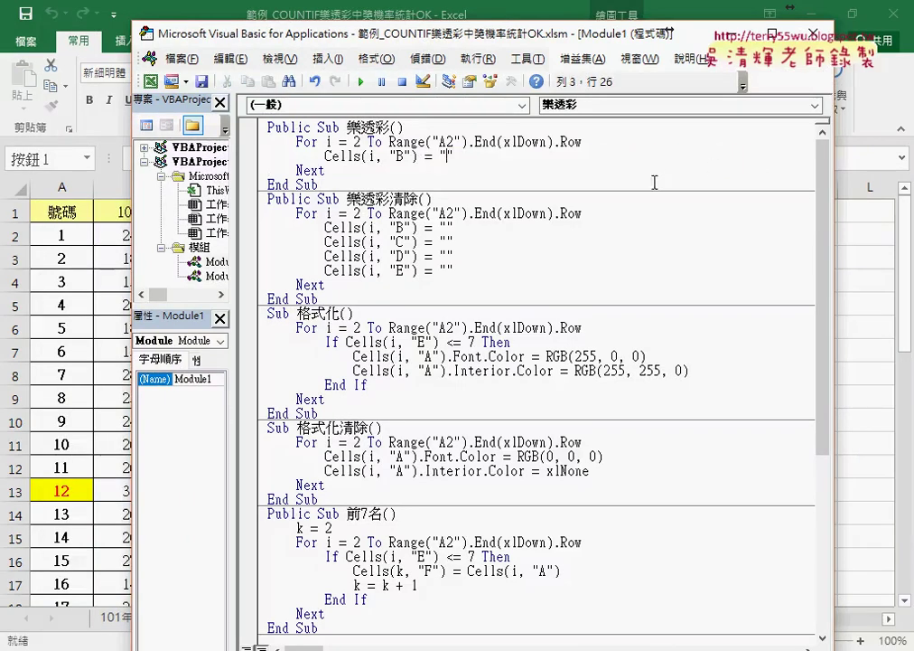
Copy B2's formula =COUNTIF(開獎101,A2)/COUNT(開獎101) from the formula bar, leaving B2 unchanged.
left_click(112, 234)
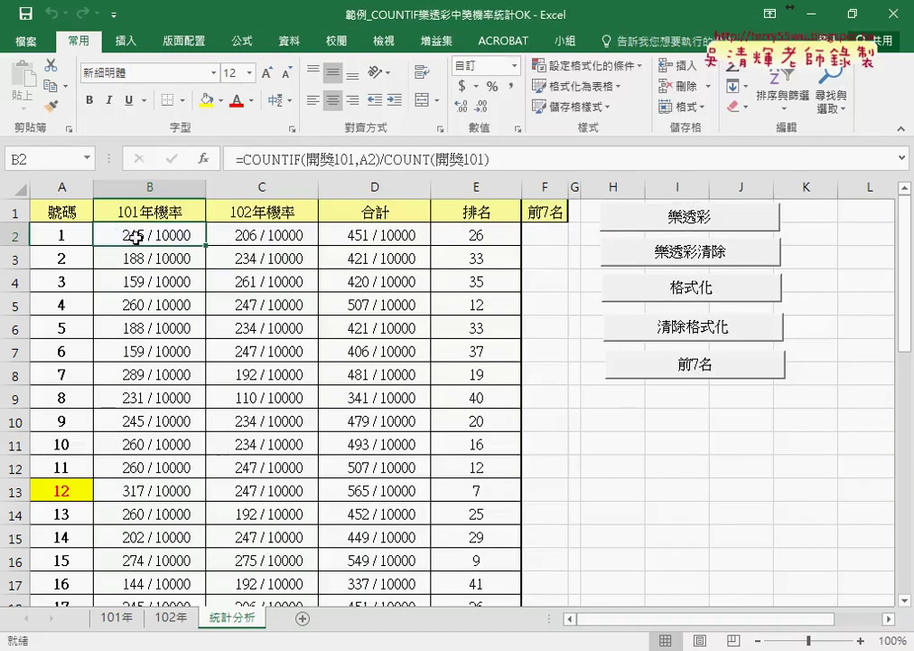
left_click_drag(237, 159, 475, 159)
right_click(576, 162)
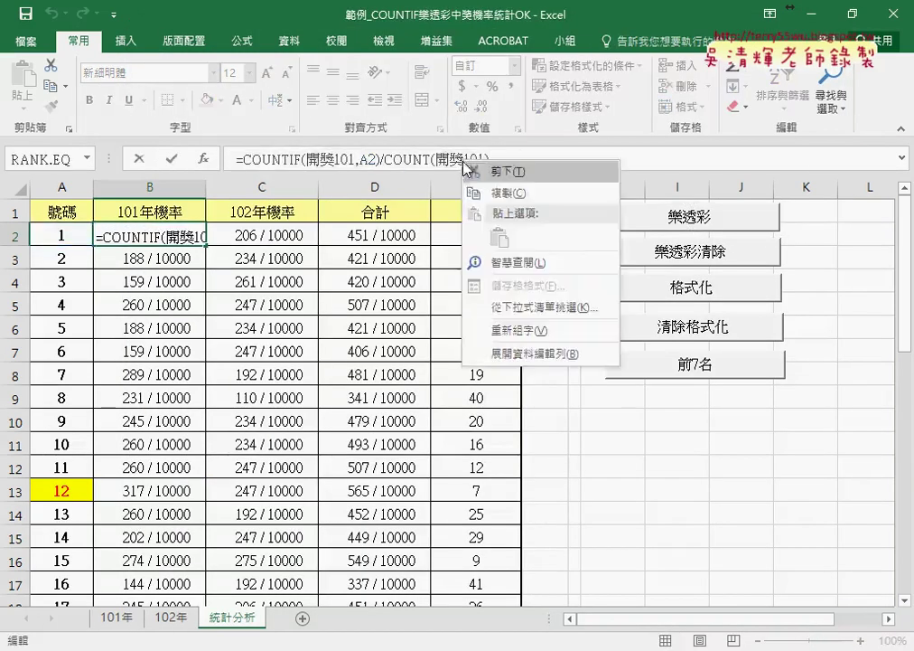
left_click(598, 192)
left_click(138, 159)
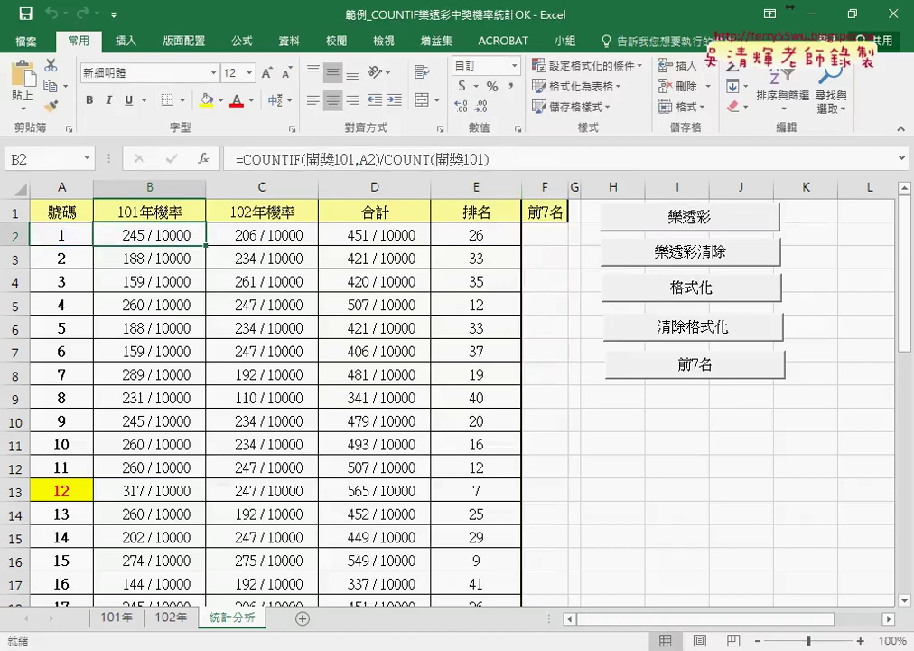
Paste the copied formula between the quotes of Cells(i, "B") in the 樂透彩 macro.
left_click(653, 578)
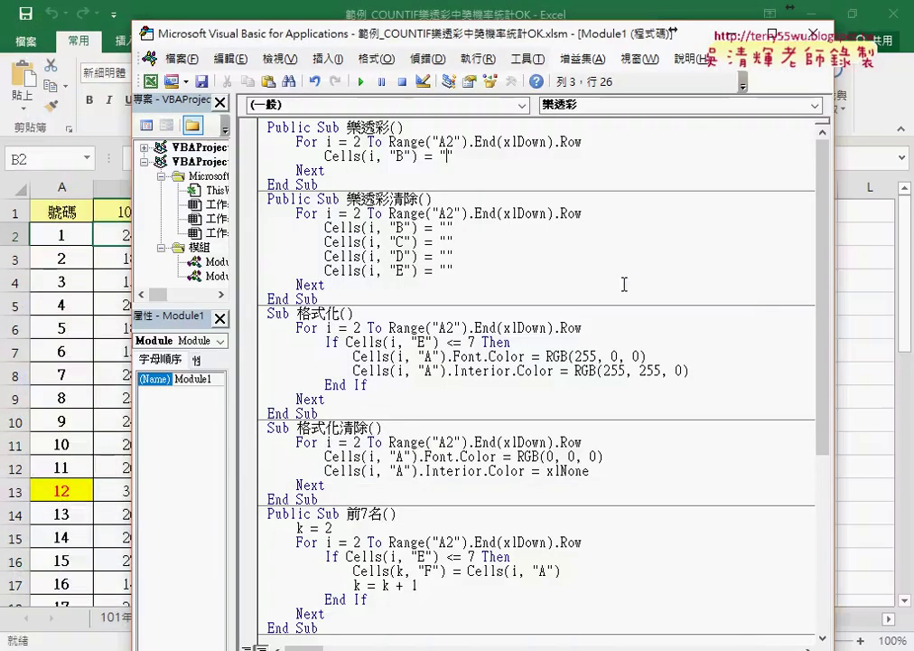
right_click(447, 156)
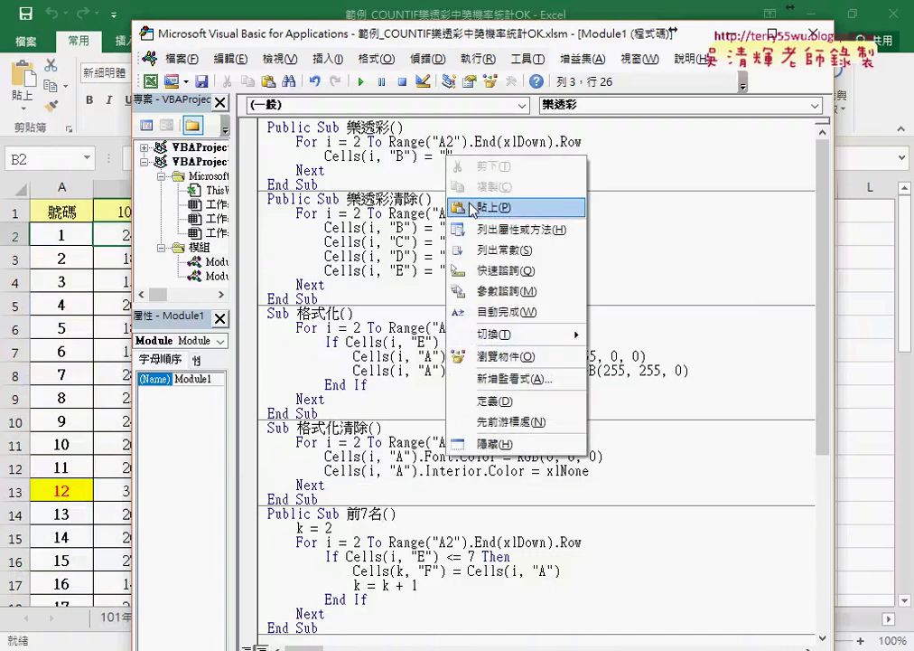
left_click(472, 208)
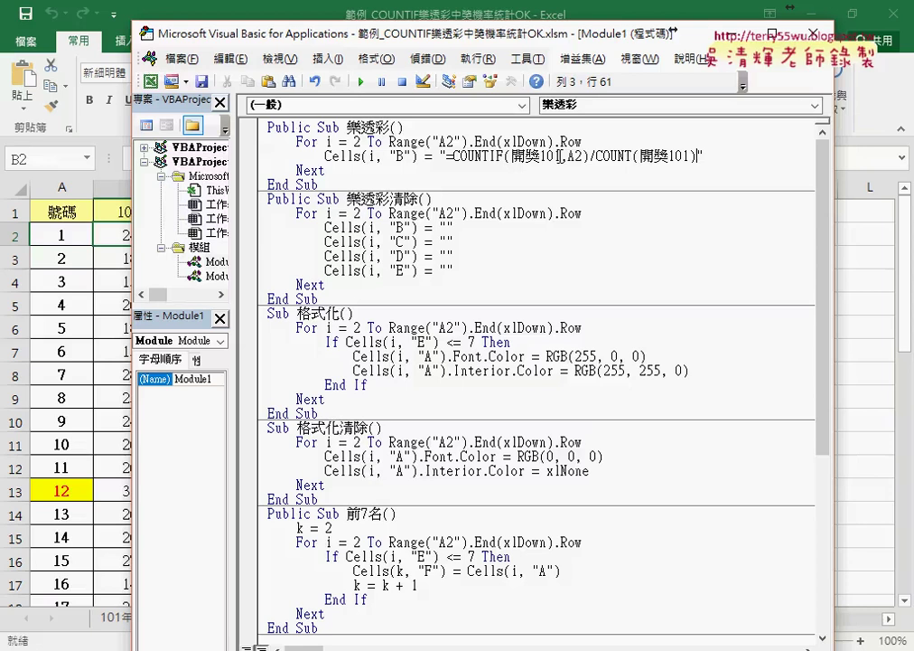
left_click_drag(573, 156, 581, 157)
left_click_drag(418, 35, 515, 34)
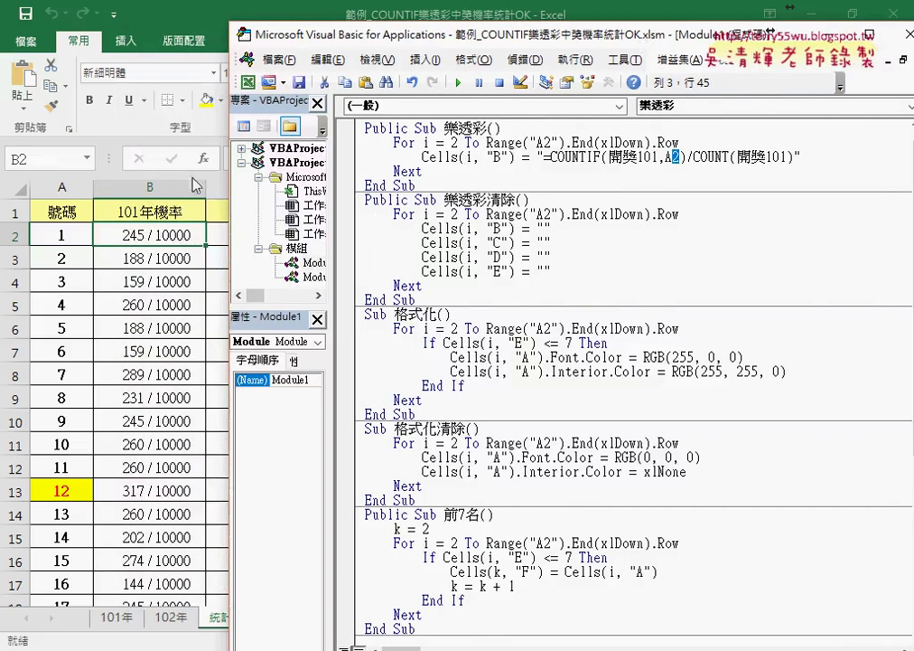
Compare the B2, B3 and B4 formulas, each referencing its own row's A cell, without editing.
left_click(121, 102)
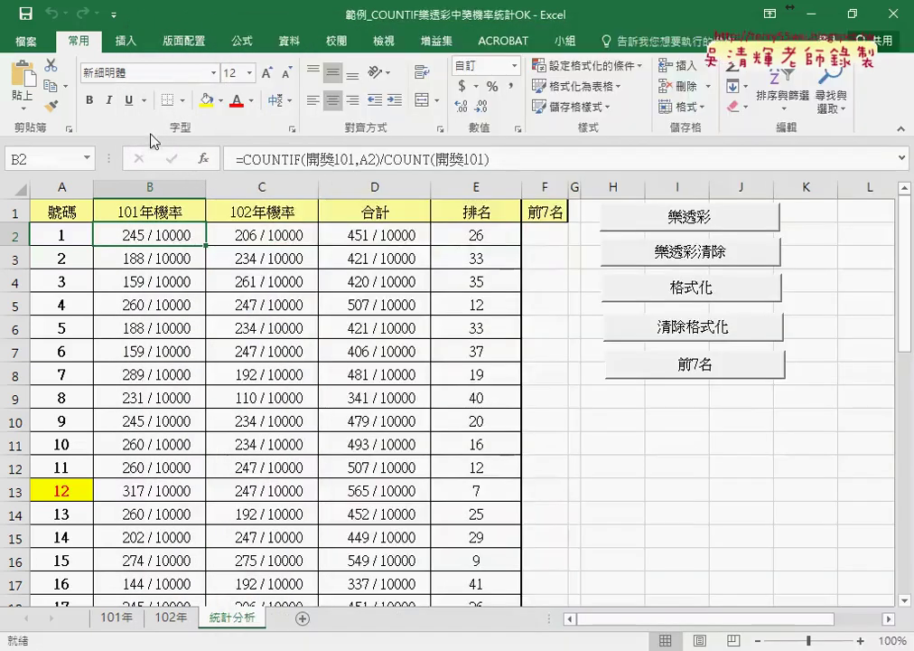
left_click(175, 258)
left_click(172, 277)
left_click(167, 231)
left_click(167, 258)
left_click(167, 235)
left_click(162, 258)
left_click(164, 236)
left_click(371, 160)
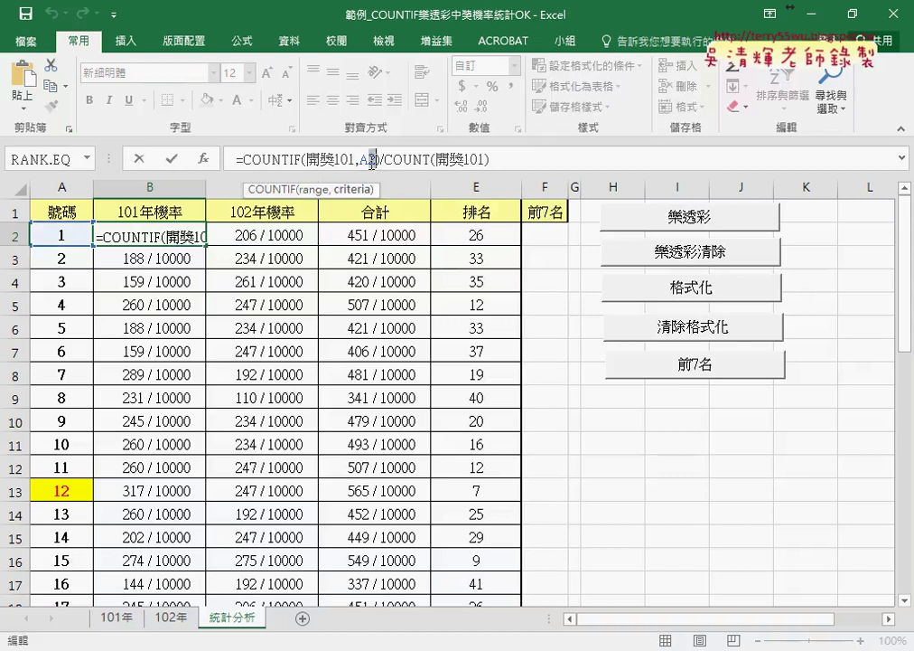
left_click(138, 158)
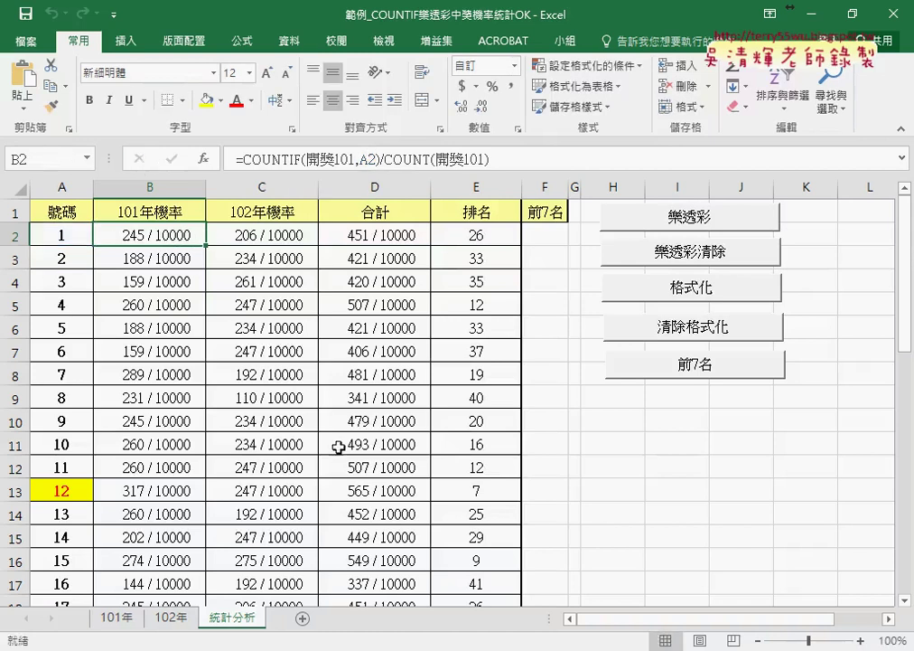
In the macro, replace A2's row number 2 with " & i & " in the COUNTIF formula string.
mouse_move(460, 650)
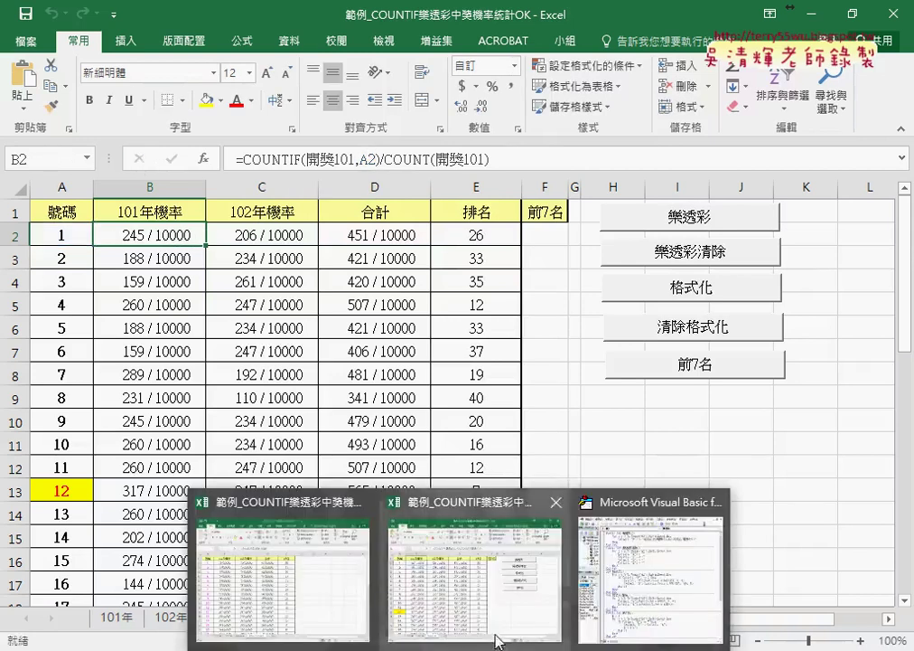
left_click(651, 569)
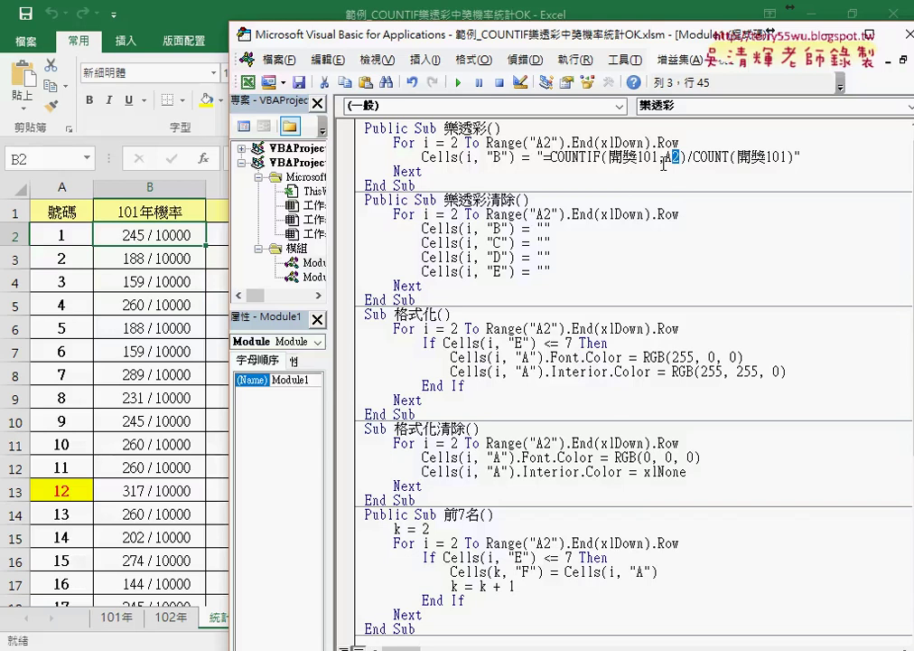
type("\"\"")
key("Left")
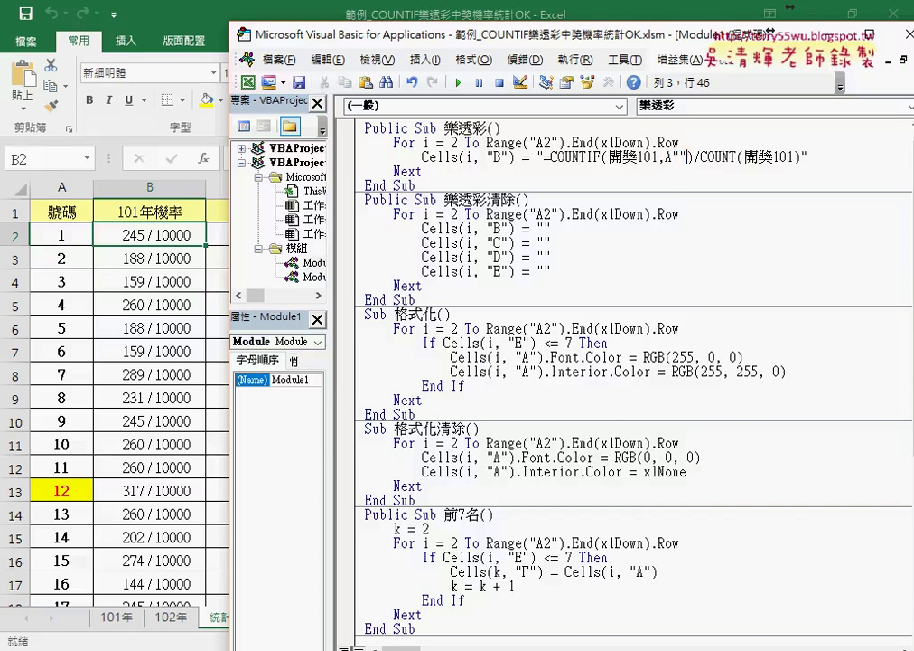
type("&&")
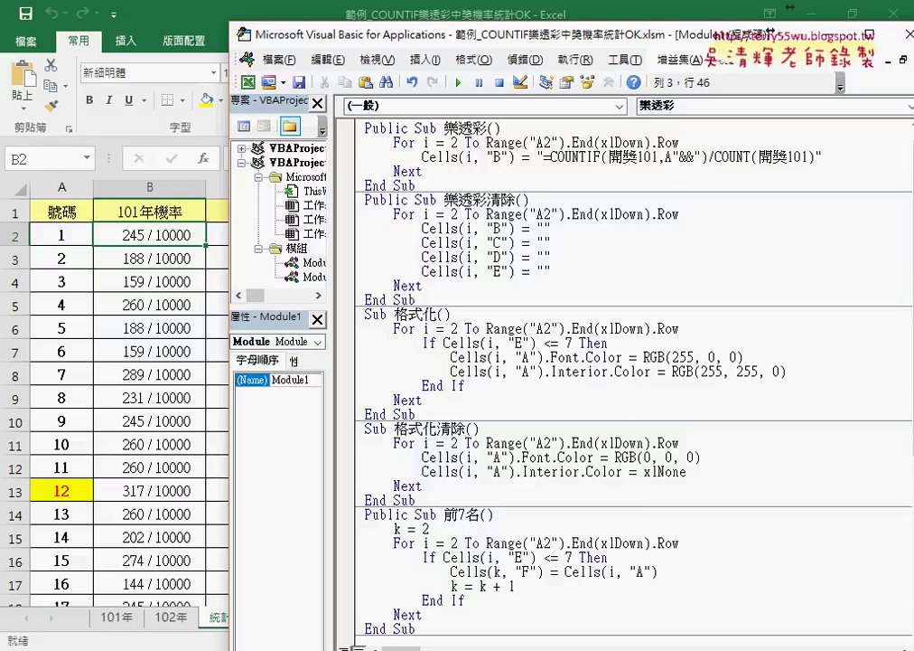
type("i")
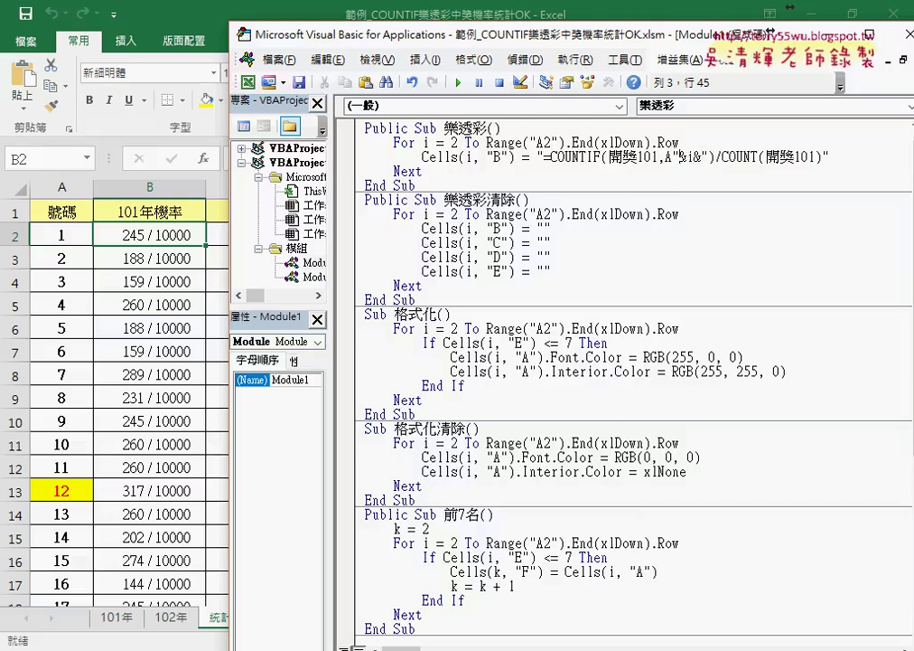
key("Right")
key("space")
key("Right")
key("space")
key("Right")
key("space")
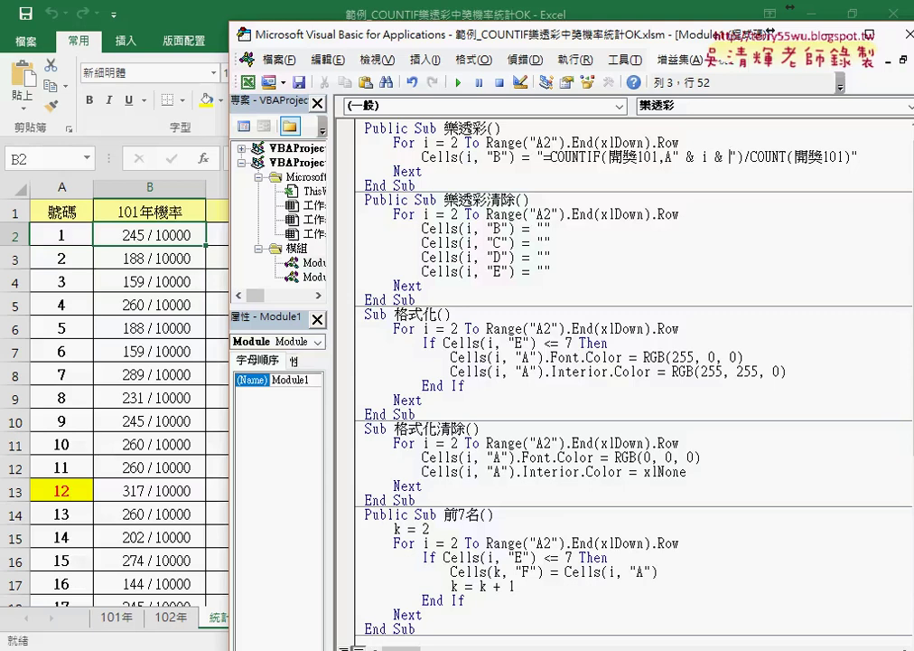
Review the resulting "A" & i criteria in the formula string, then return to the 101年機率 header.
left_click(667, 155)
left_click_drag(545, 156, 850, 156)
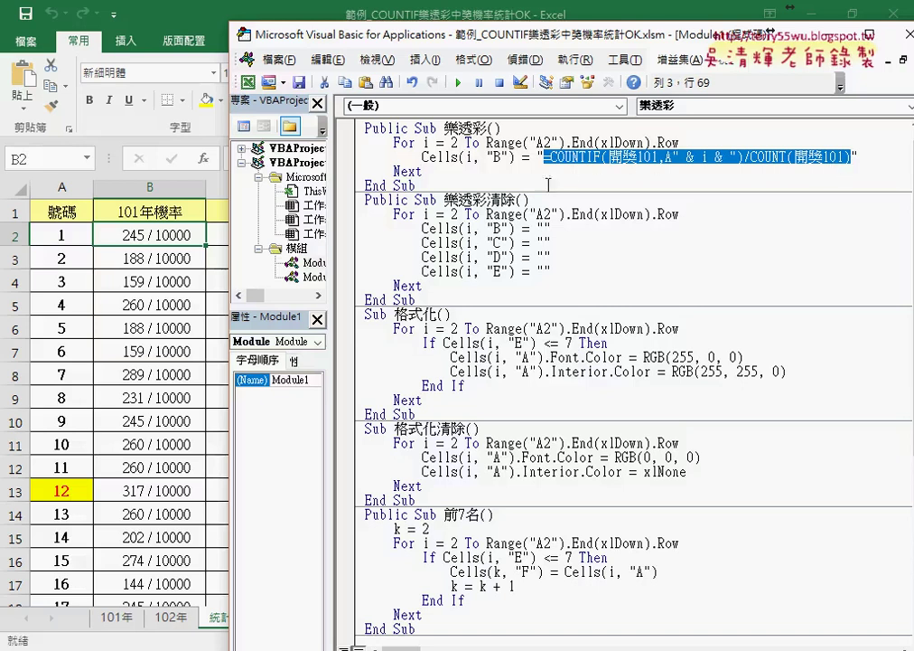
left_click(670, 164)
left_click_drag(665, 157, 737, 153)
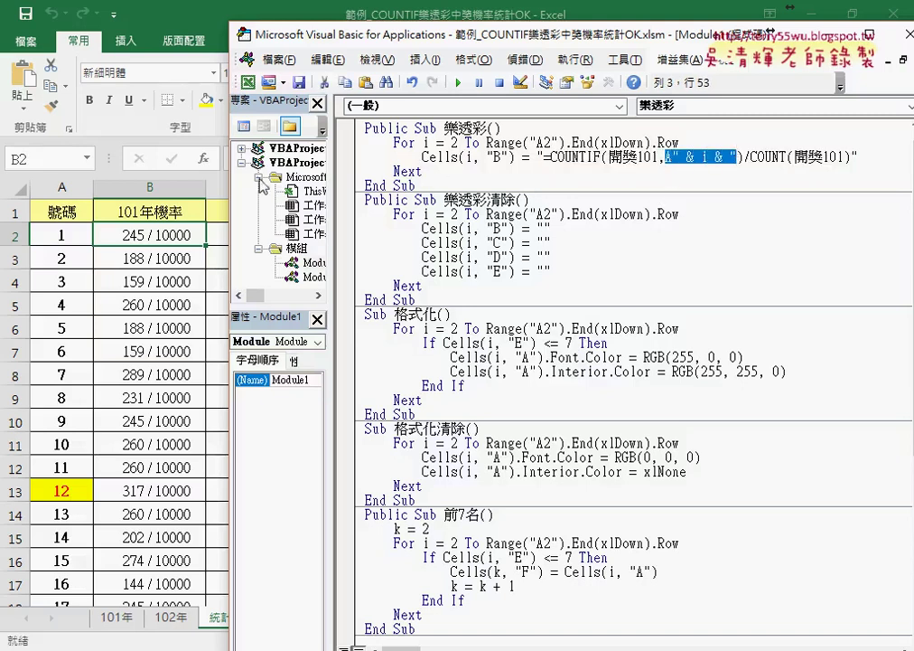
left_click(154, 215)
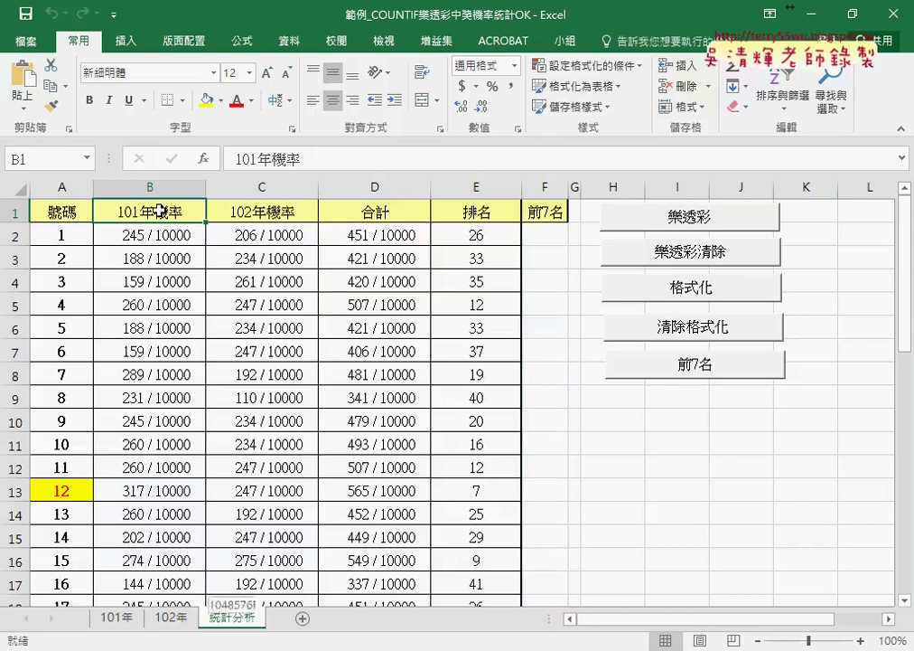
Define a name for B1:B43 from its 101年機率 top-row header using Create from Selection.
key("ctrl+shift+Down")
scroll(159, 211, "up", 9)
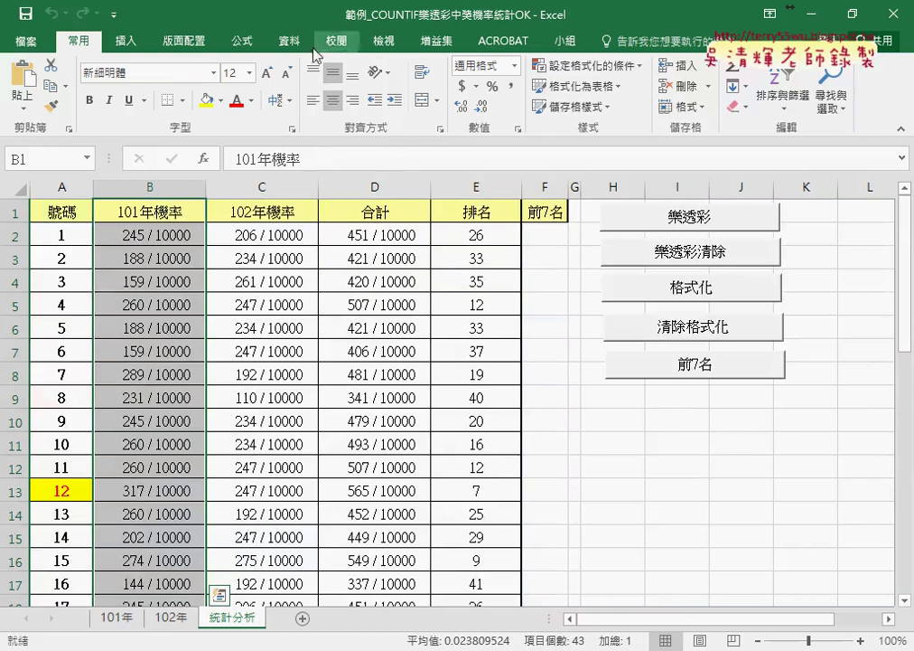
left_click(241, 43)
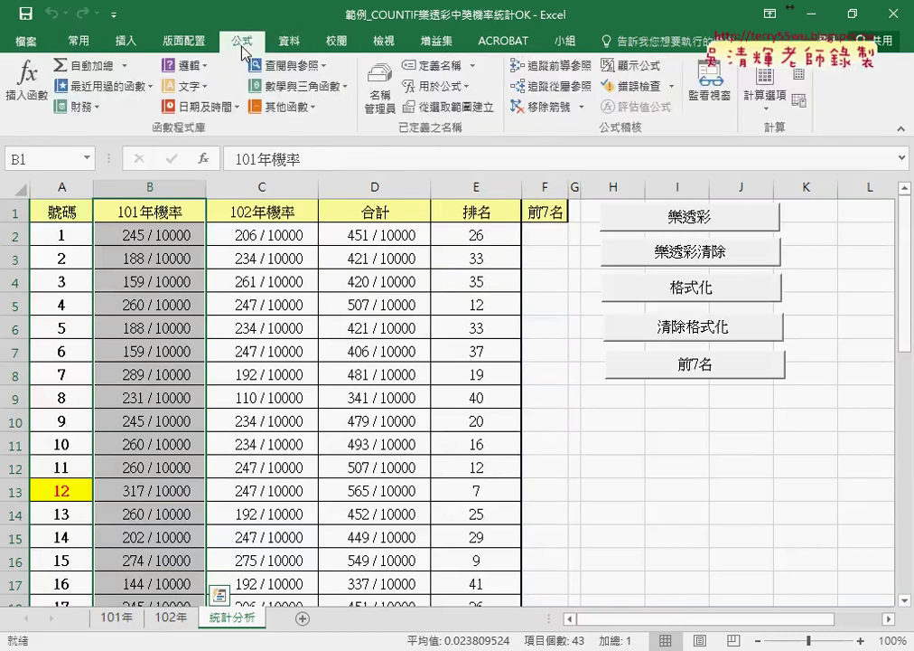
left_click(451, 108)
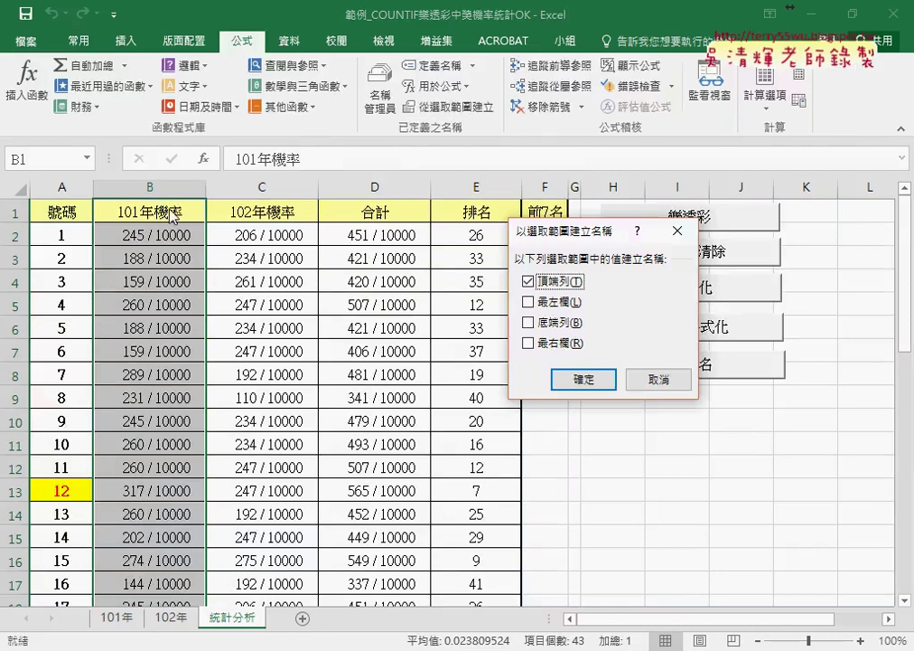
left_click(583, 379)
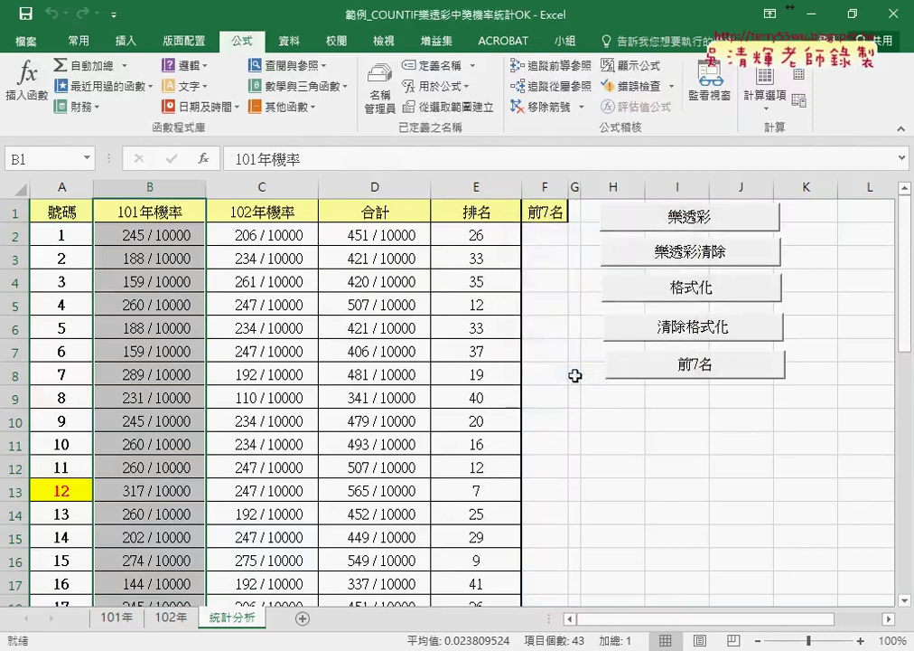
left_click(152, 237)
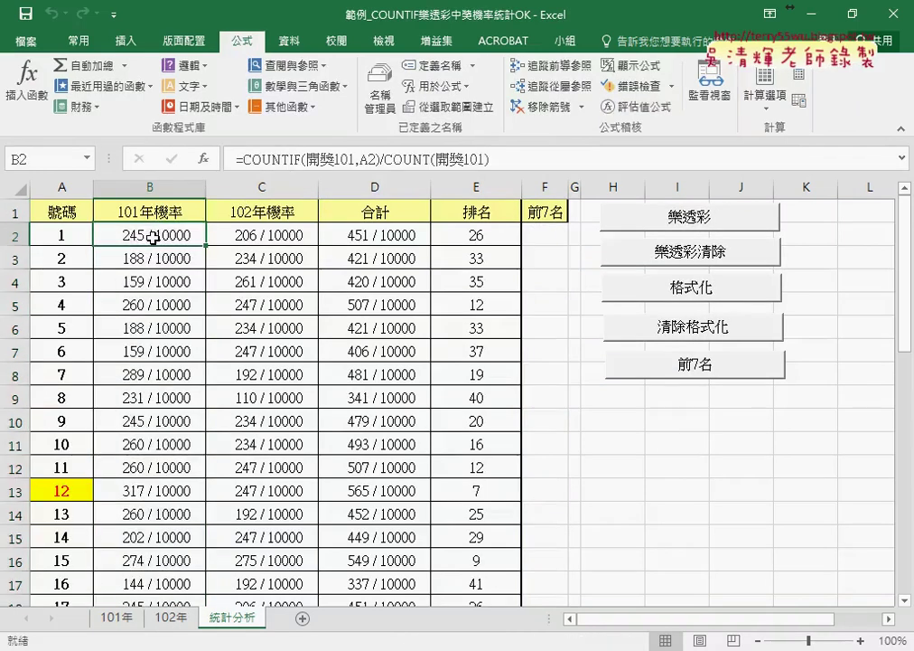
Replace B2's COUNTIF criteria A2 with the _101年機率 name and accept the circular-reference warning.
left_click(271, 159)
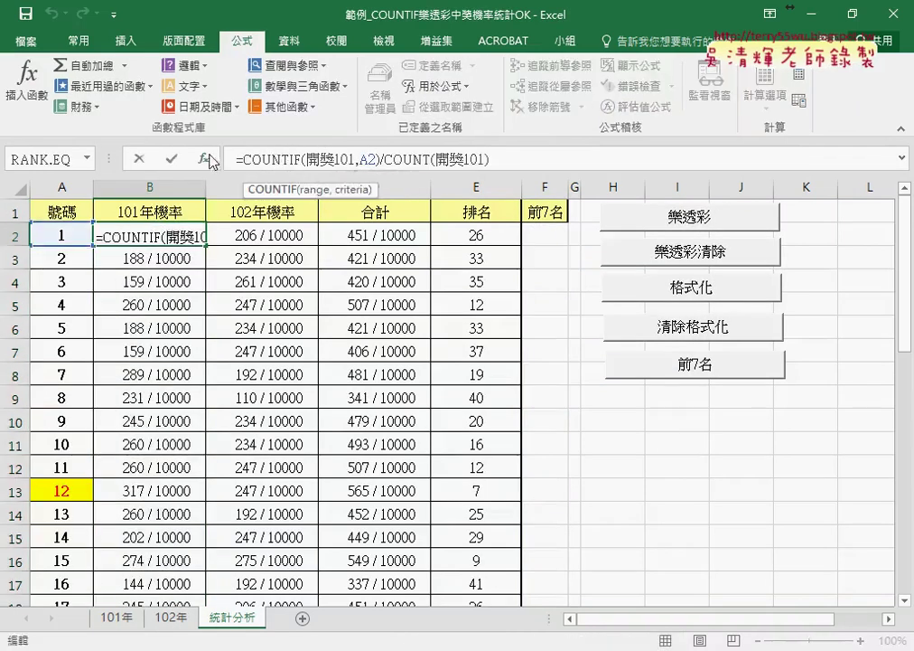
left_click(207, 159)
left_click(439, 262)
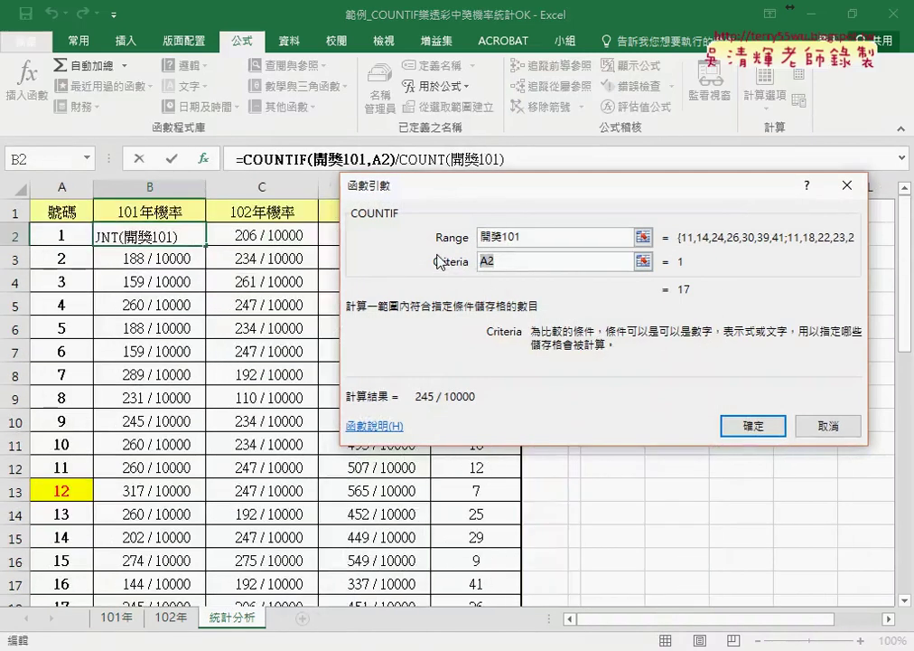
key("BackSpace")
key("F3")
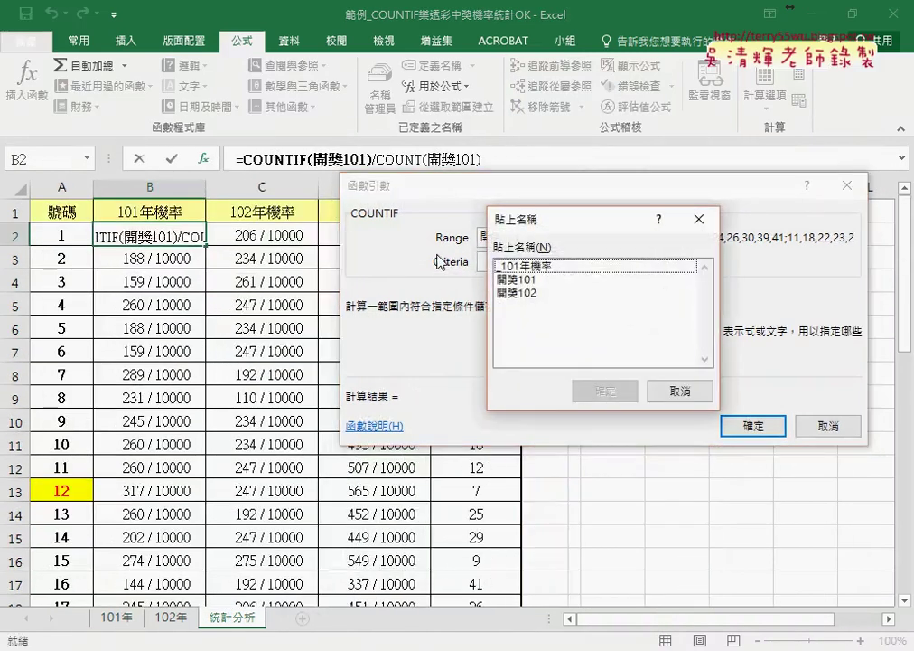
left_click(553, 266)
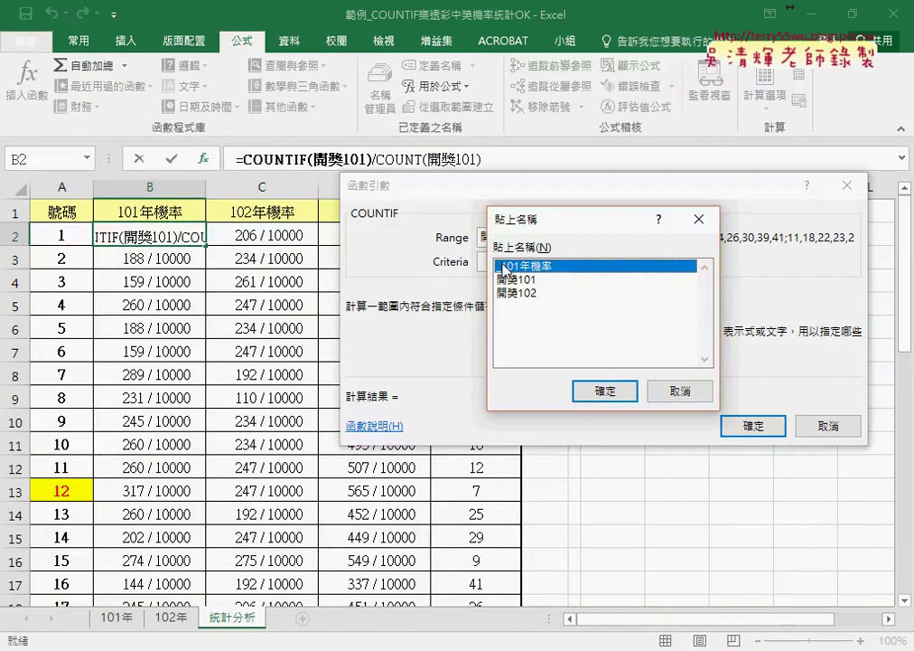
left_click(596, 394)
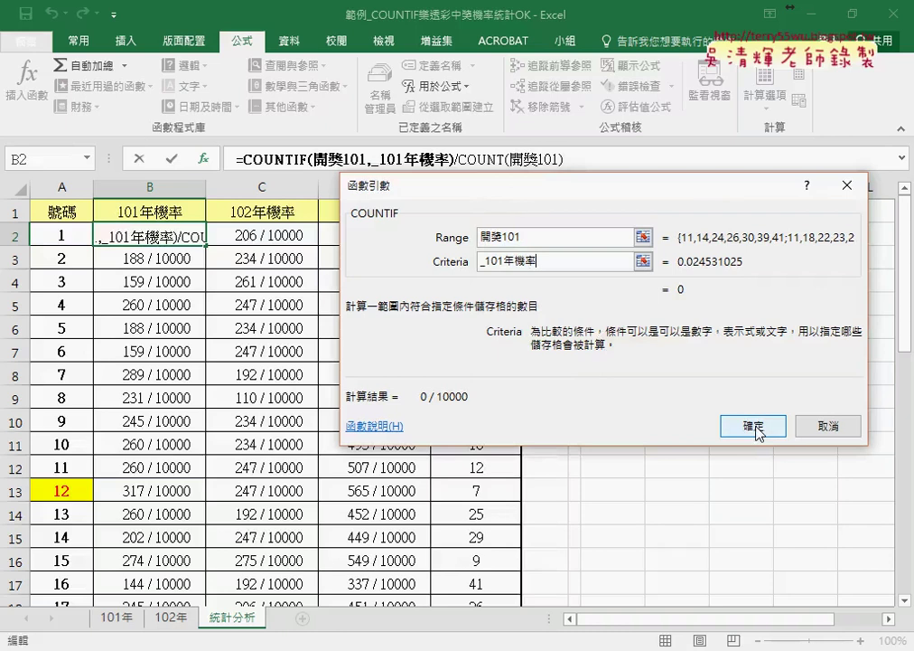
left_click(757, 428)
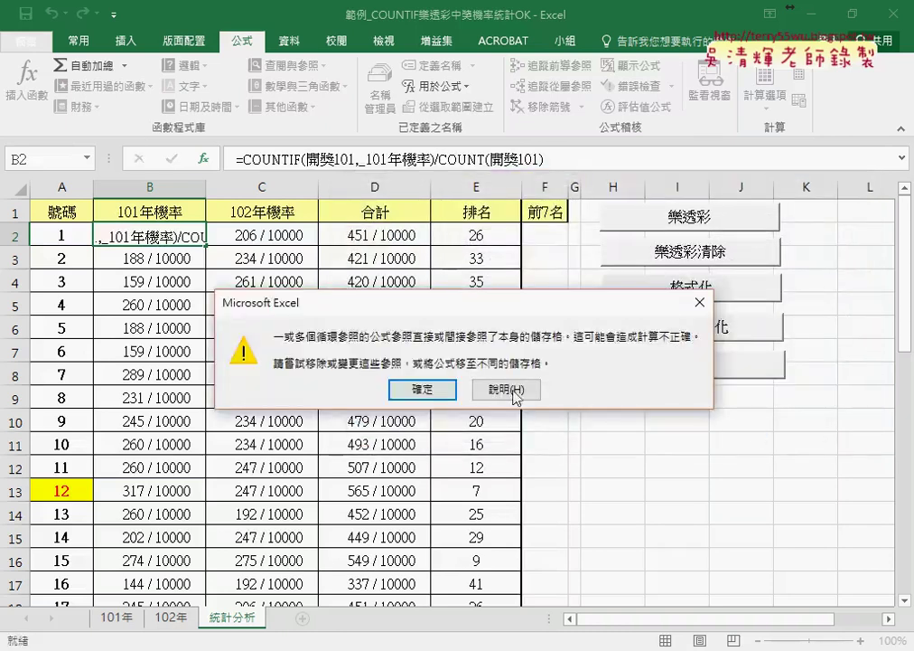
left_click(441, 387)
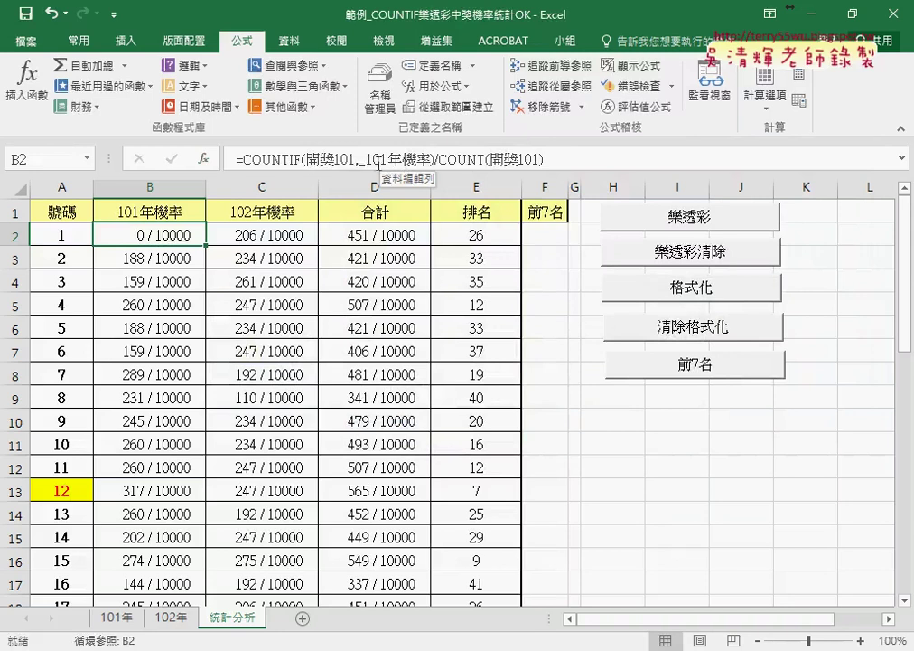
left_click(408, 161)
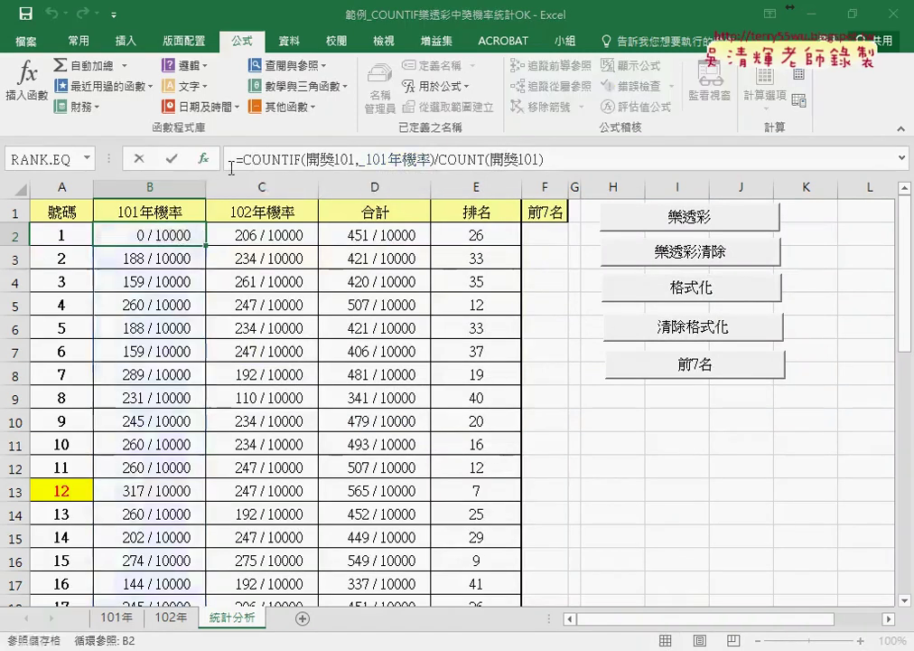
left_click(207, 163)
left_click(578, 260)
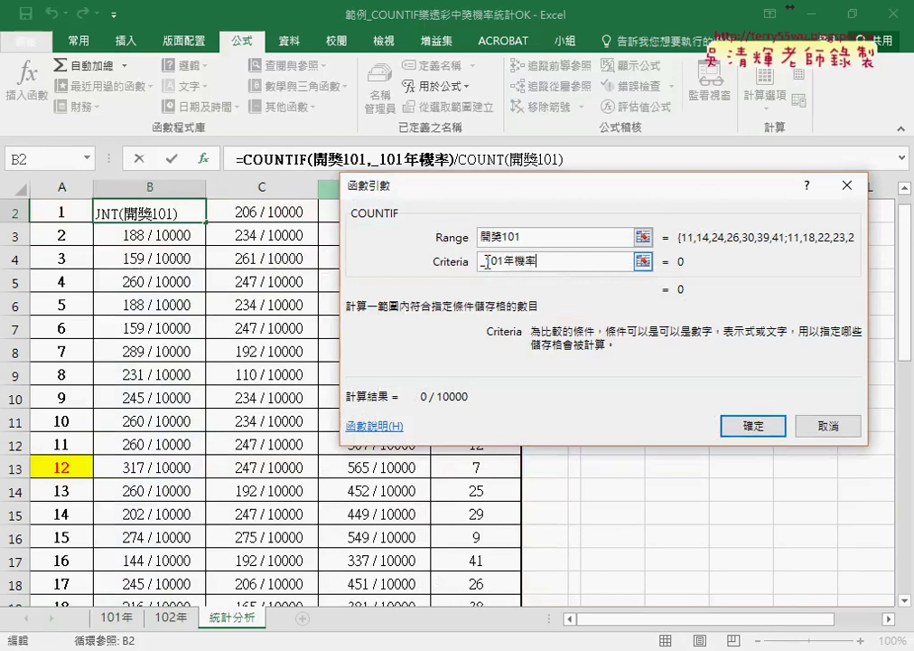
key("Return")
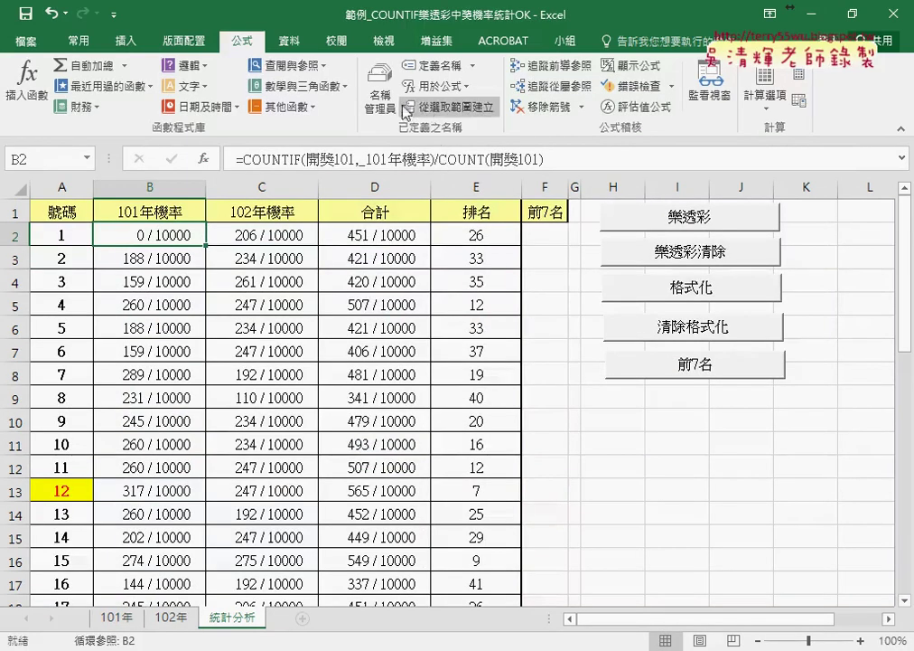
left_click(381, 88)
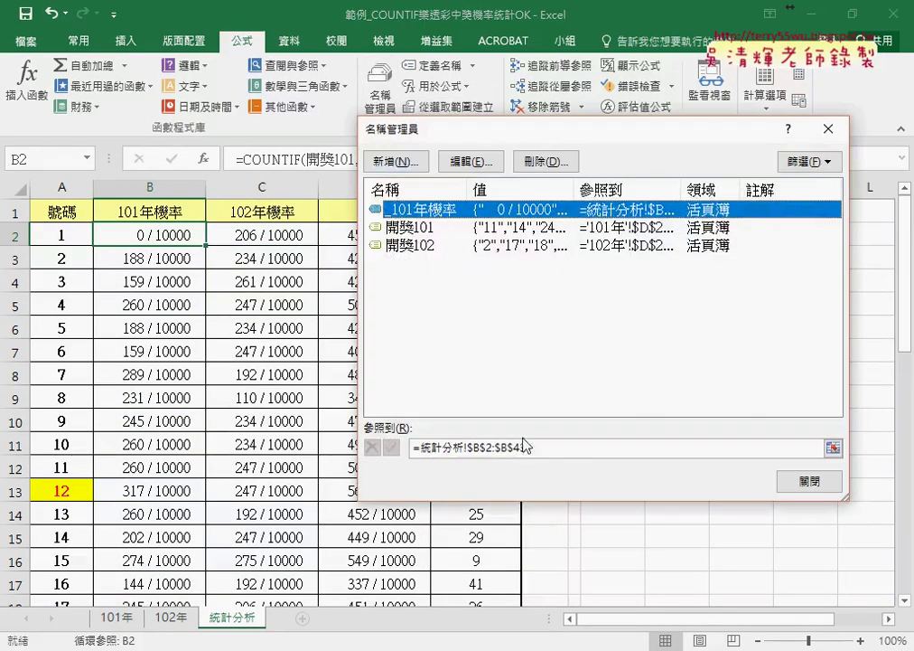
left_click(553, 447)
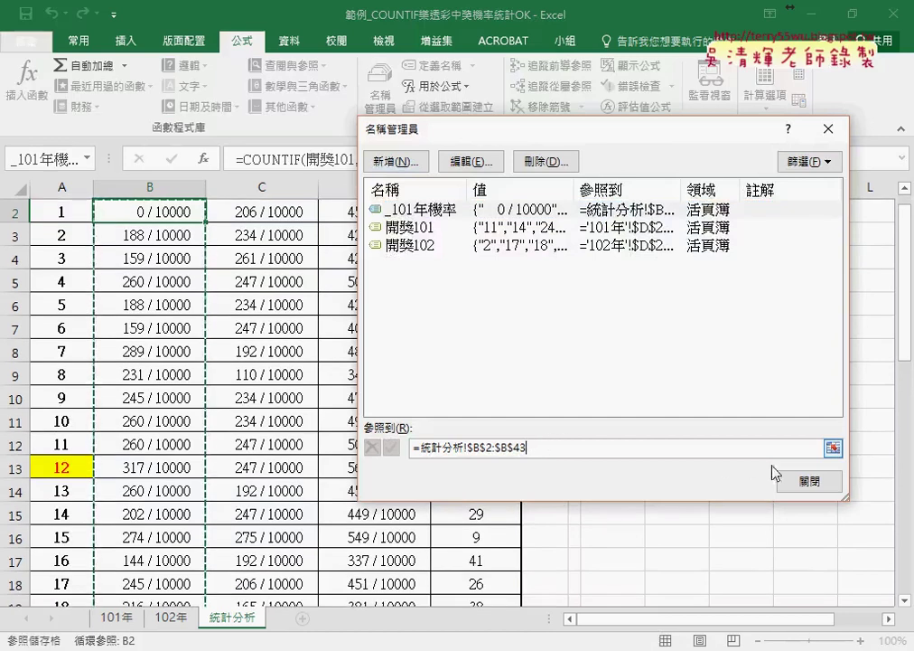
left_click(811, 480)
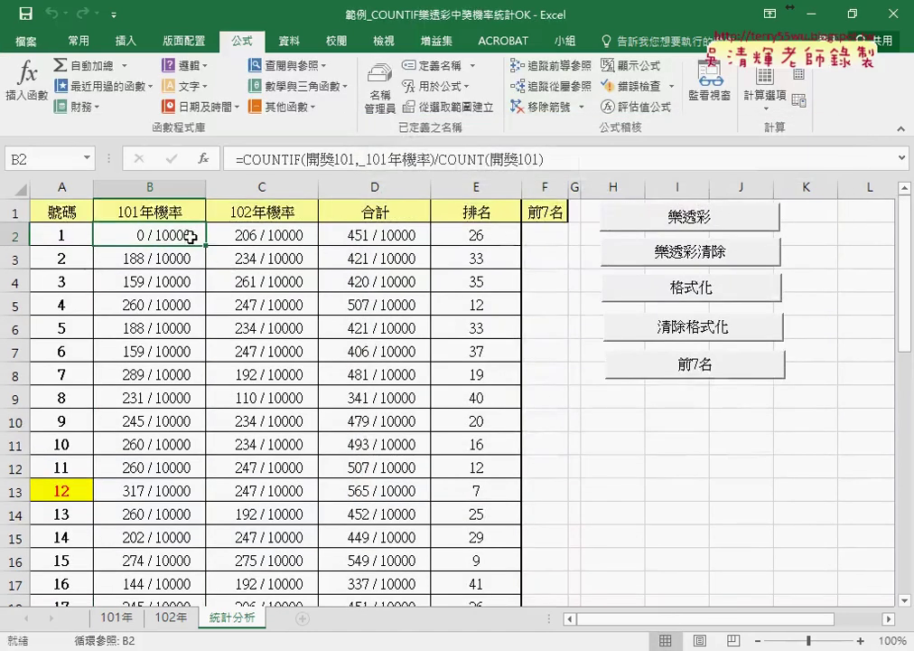
left_click(374, 160)
left_click_drag(374, 160, 431, 160)
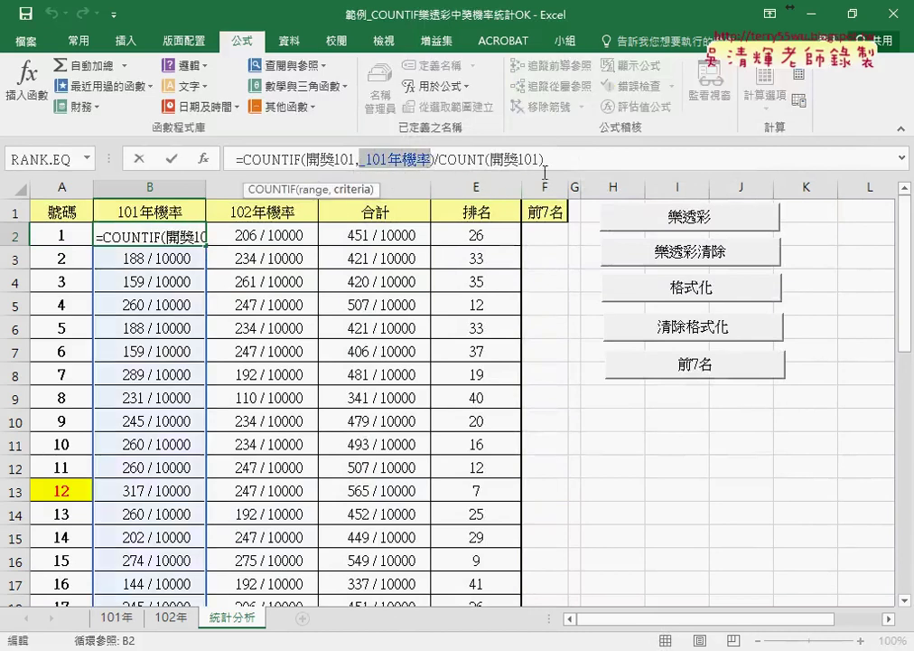
left_click_drag(545, 160, 233, 158)
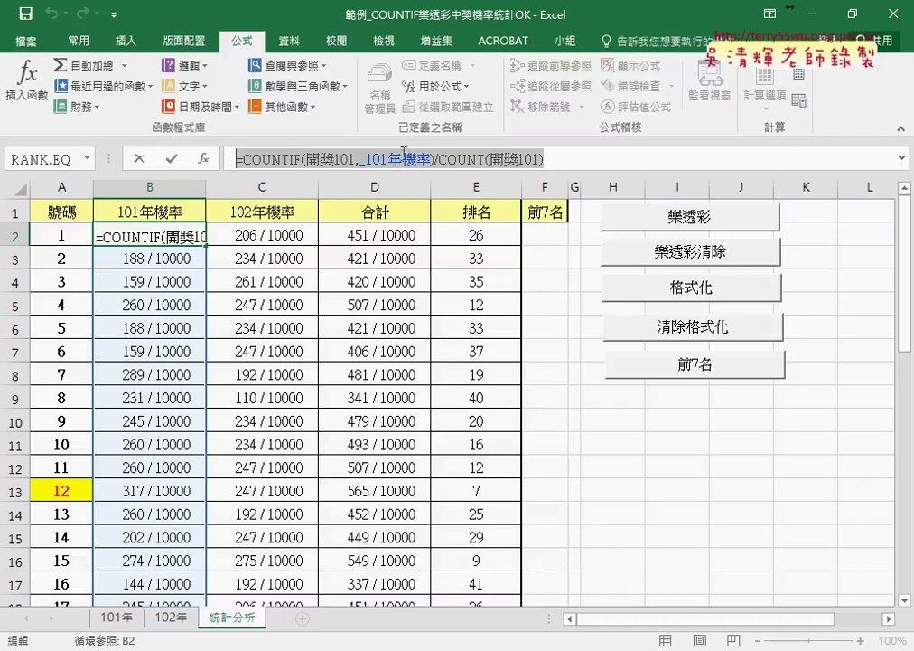
left_click(173, 159)
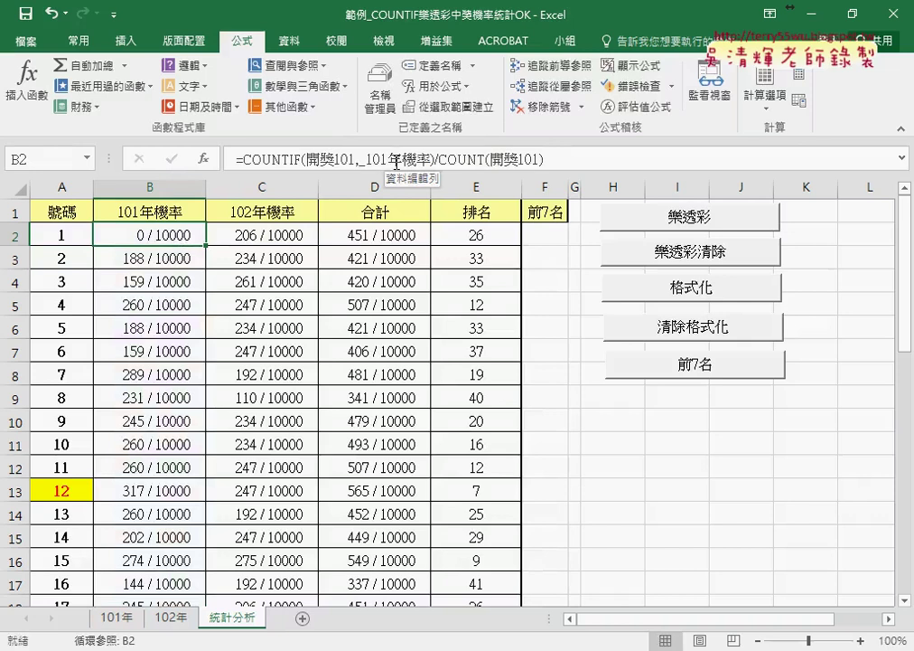
left_click(396, 161)
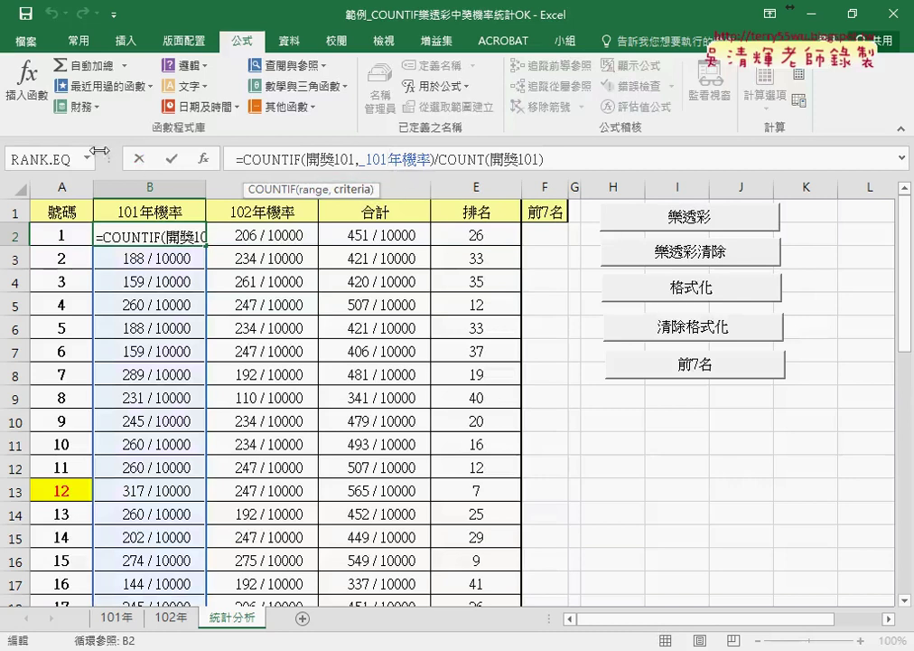
Define the name 號碼 for the column A numbers A1:A43 from the top-row heading.
left_click(139, 158)
left_click(62, 192)
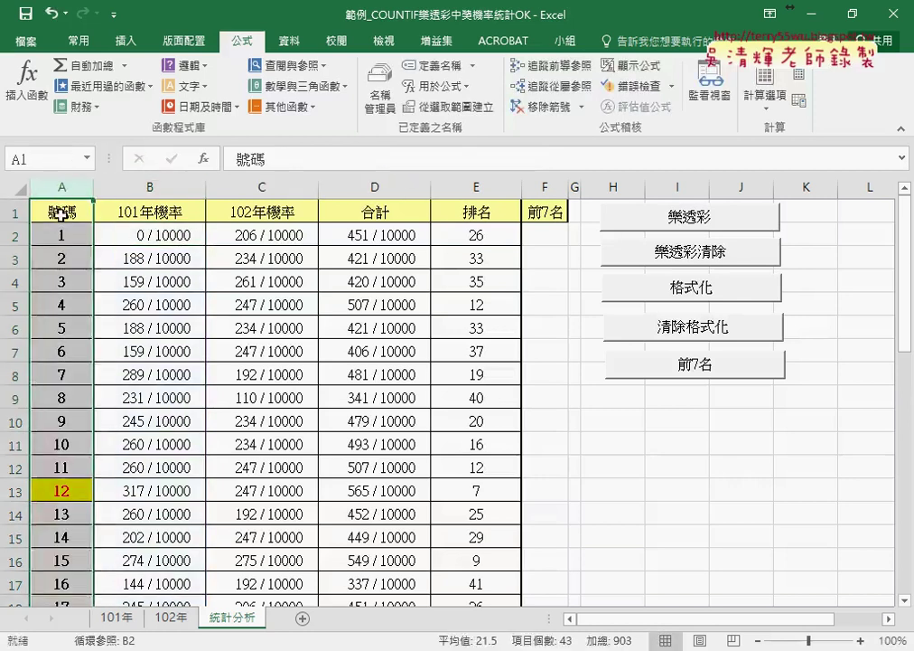
left_click(89, 217)
key("ctrl+shift+Down")
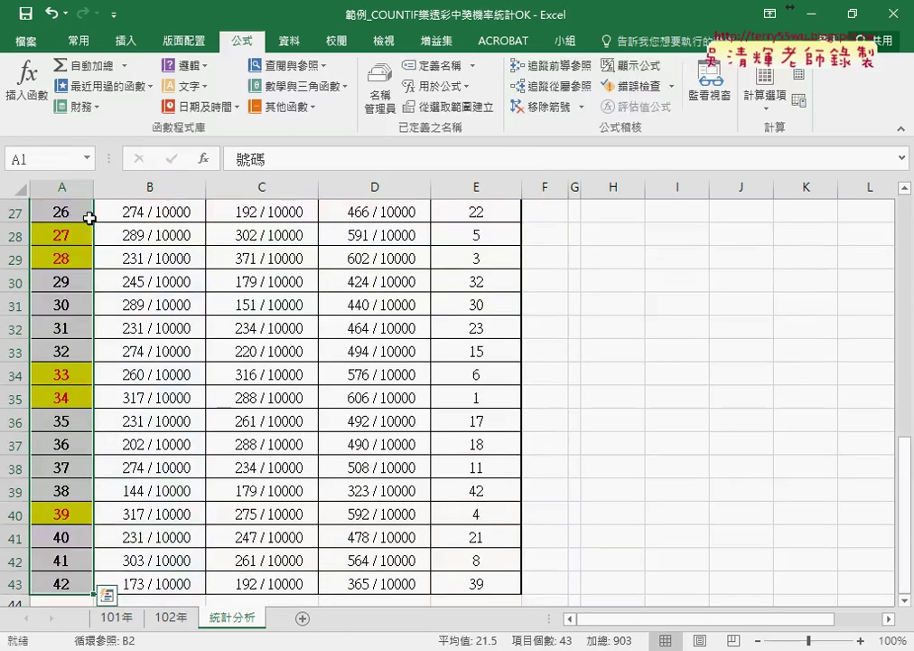
left_click(457, 107)
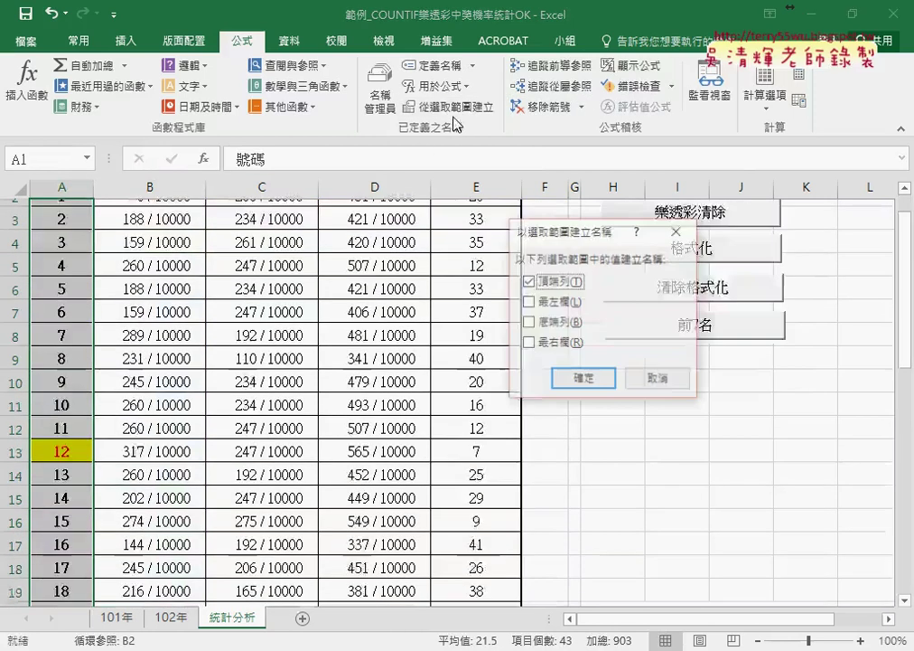
left_click(583, 380)
Change B2's COUNTIF criteria from _101年機率 to 號碼 and fill the formula down column B.
left_click(161, 231)
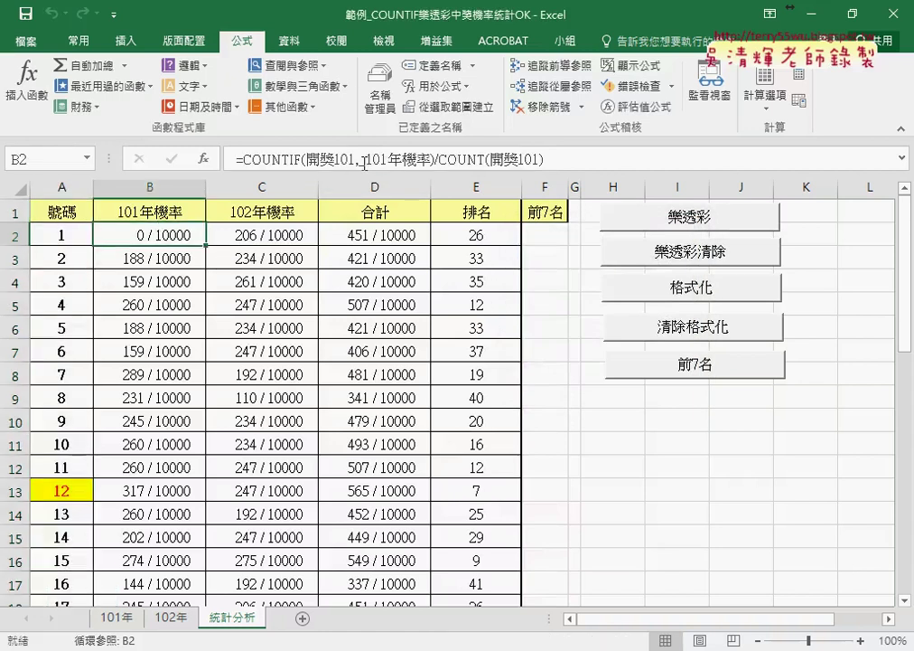
left_click_drag(359, 159, 426, 158)
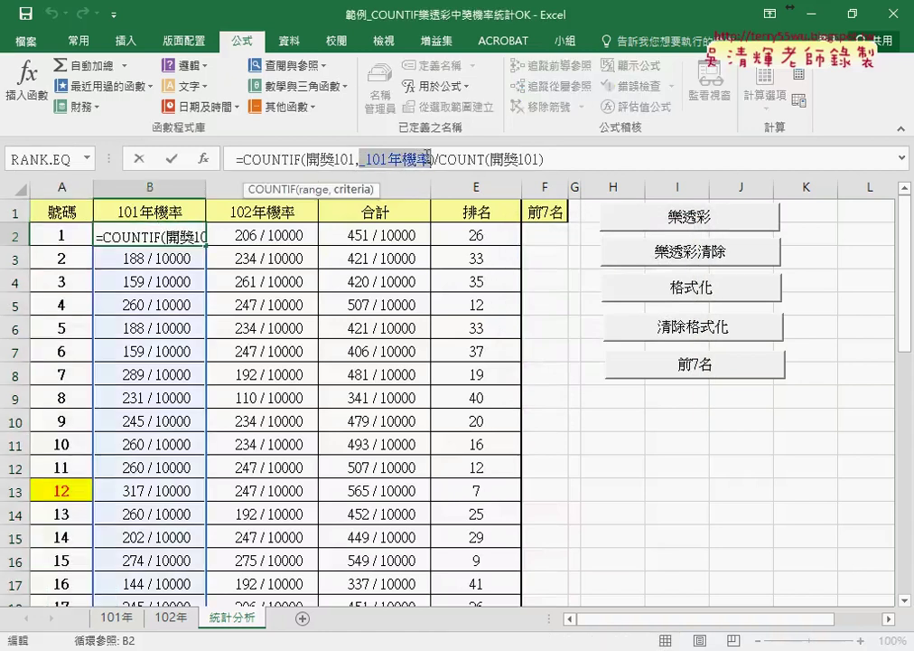
key("BackSpace")
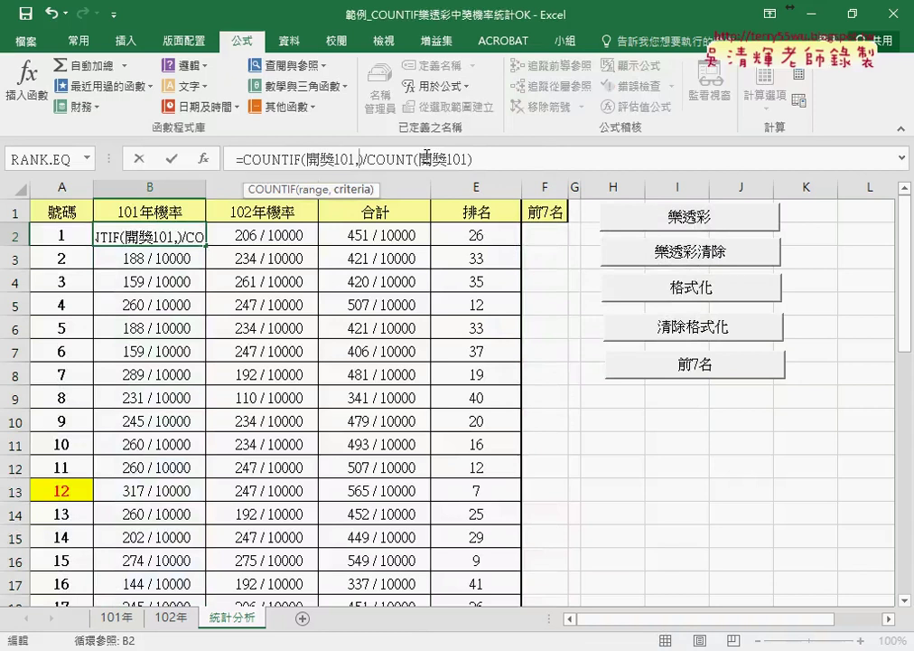
key("F3")
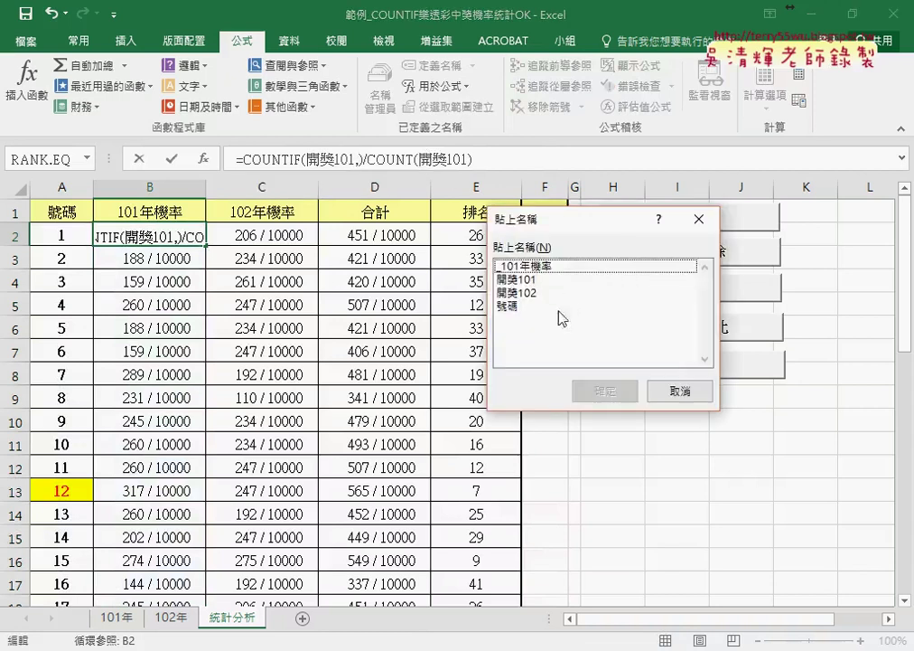
left_click(511, 306)
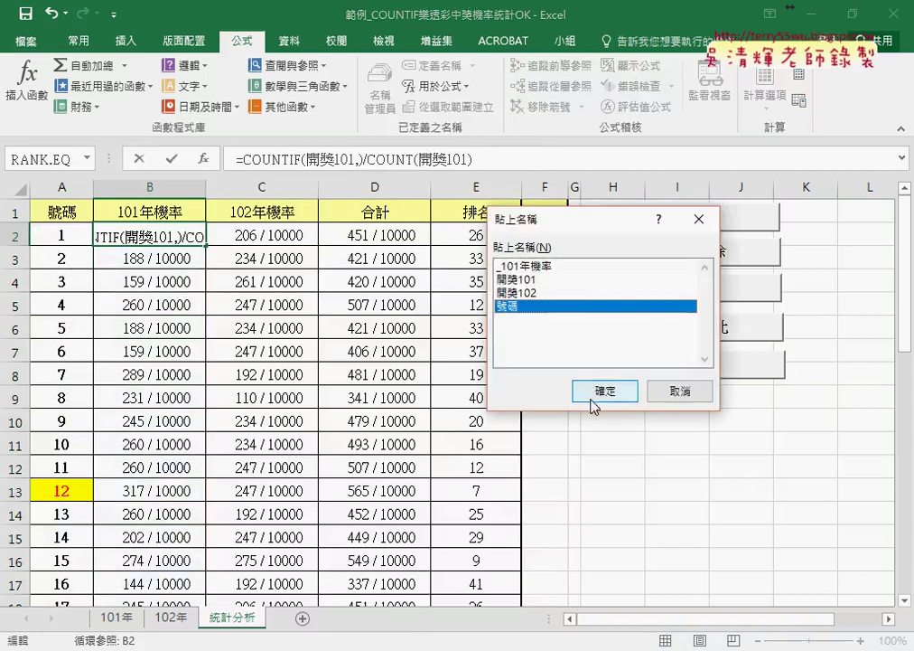
left_click(622, 392)
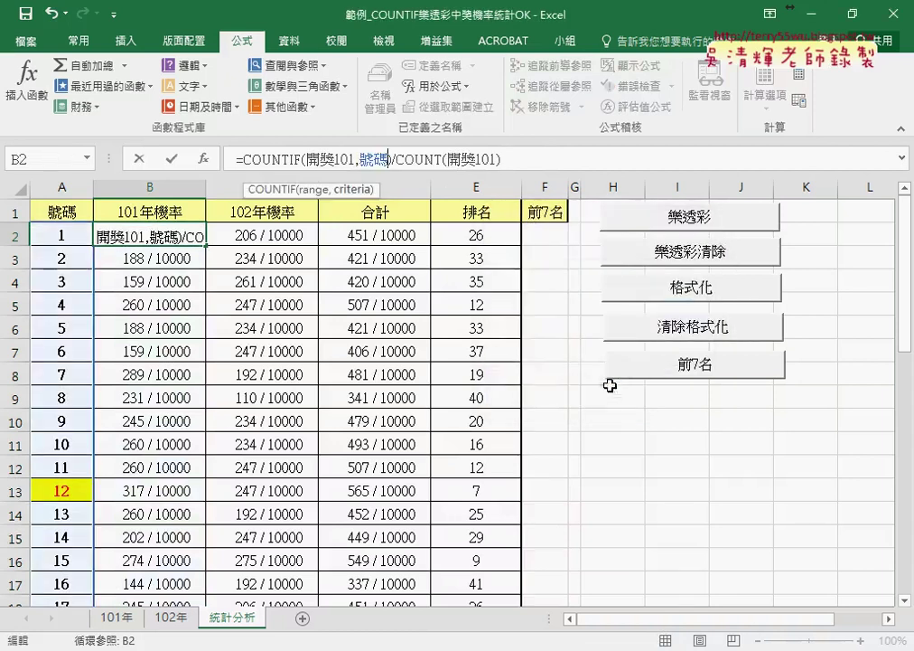
left_click(171, 159)
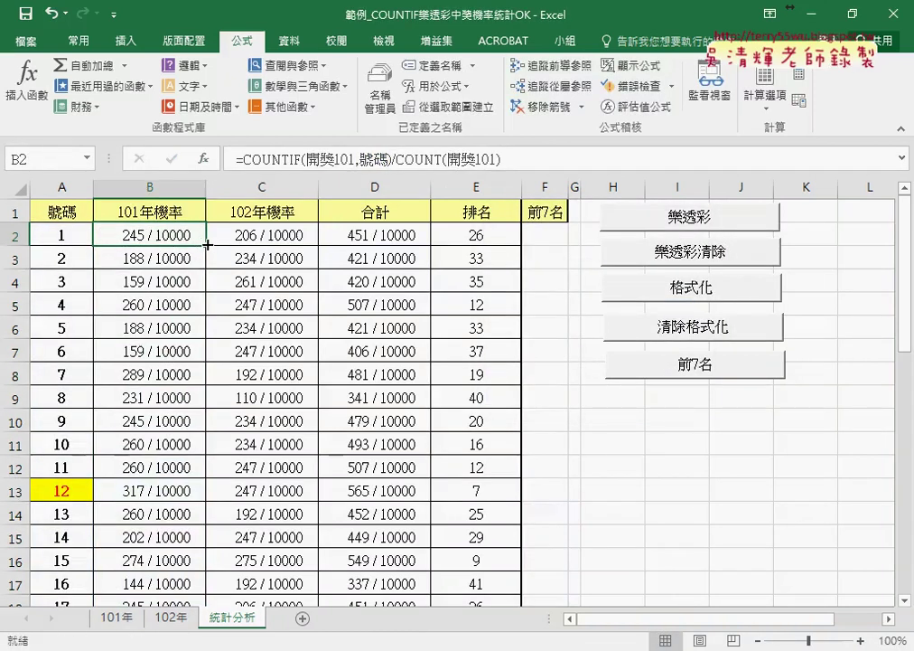
double_click(207, 244)
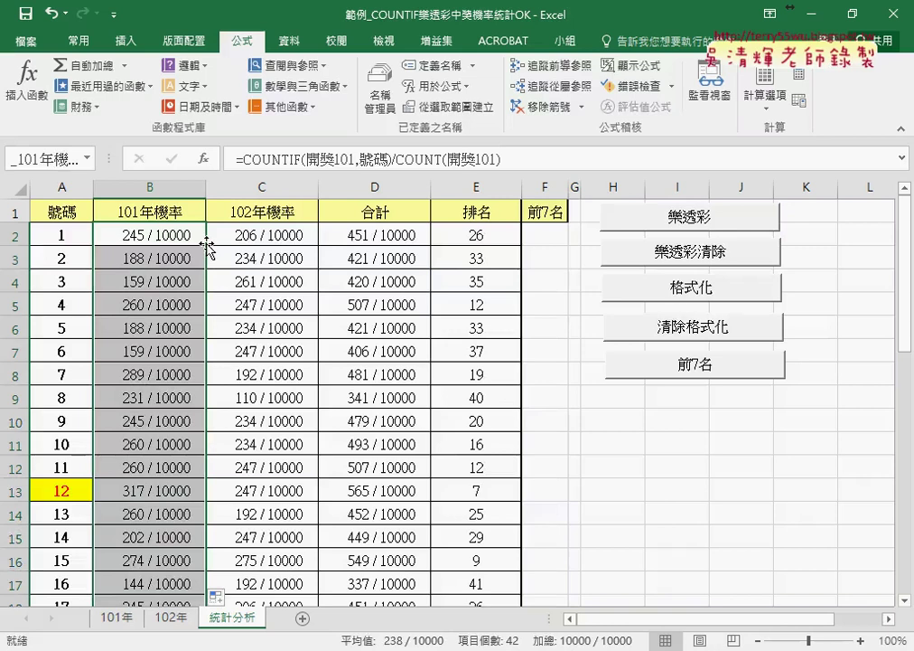
Copy B2's updated formula text from the formula bar without changing it.
left_click(237, 159)
left_click(558, 163)
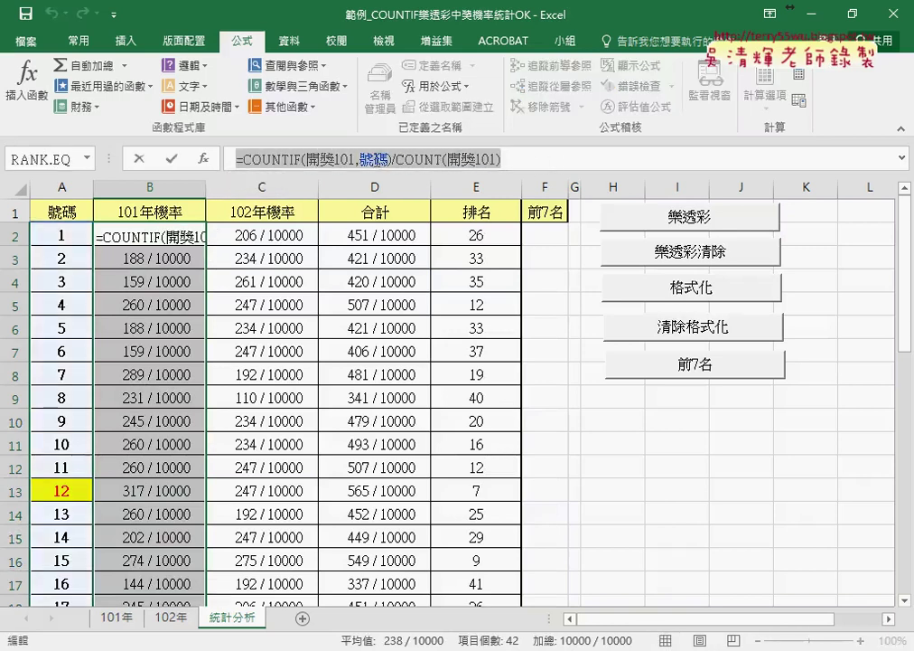
right_click(412, 163)
left_click(449, 190)
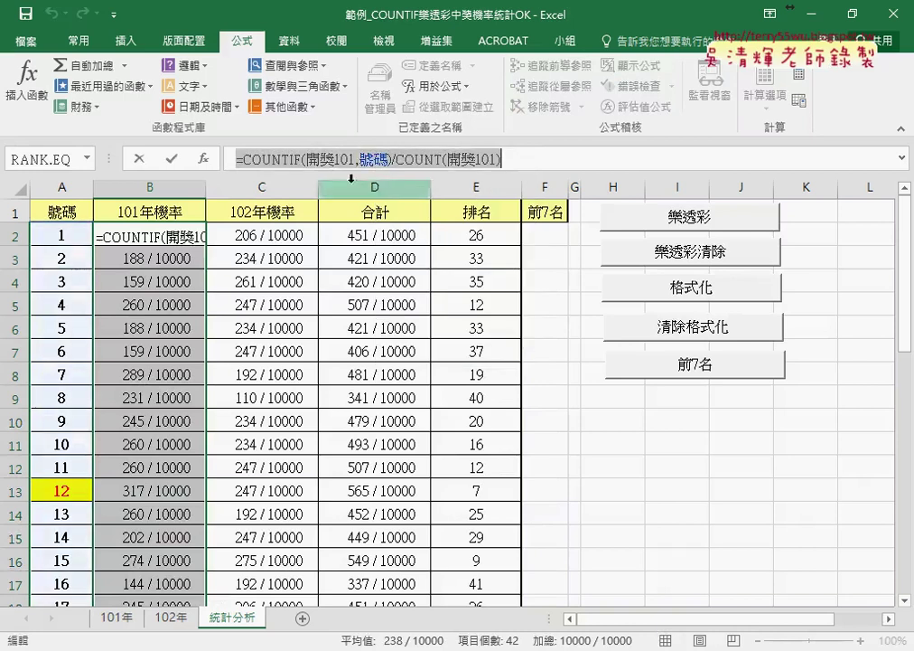
left_click(138, 158)
Paste the 號碼 version into line 3's formula, then undo back to the row-by-row A" & i & " formula.
mouse_move(498, 629)
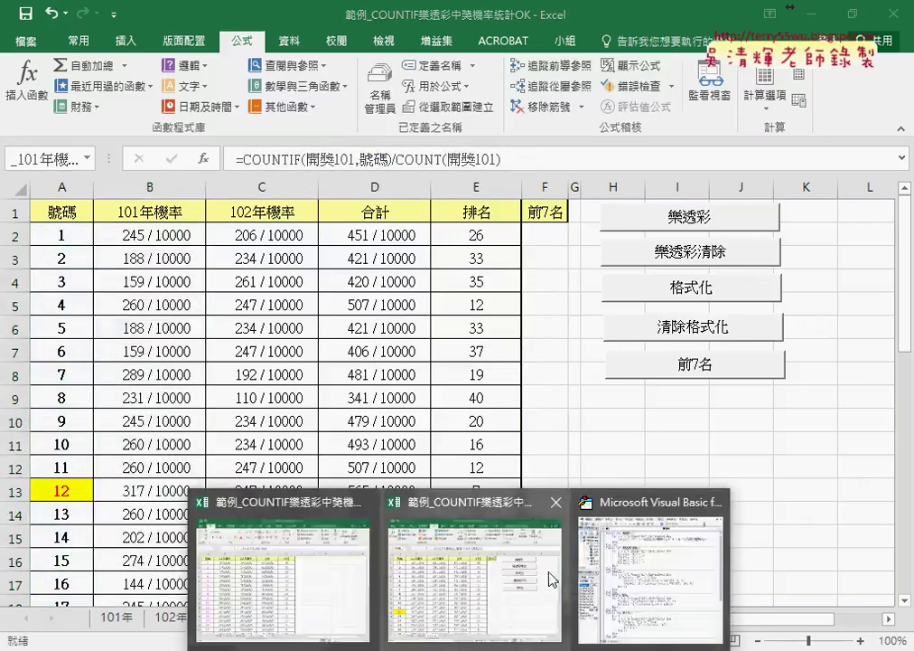
left_click(673, 569)
left_click(523, 157)
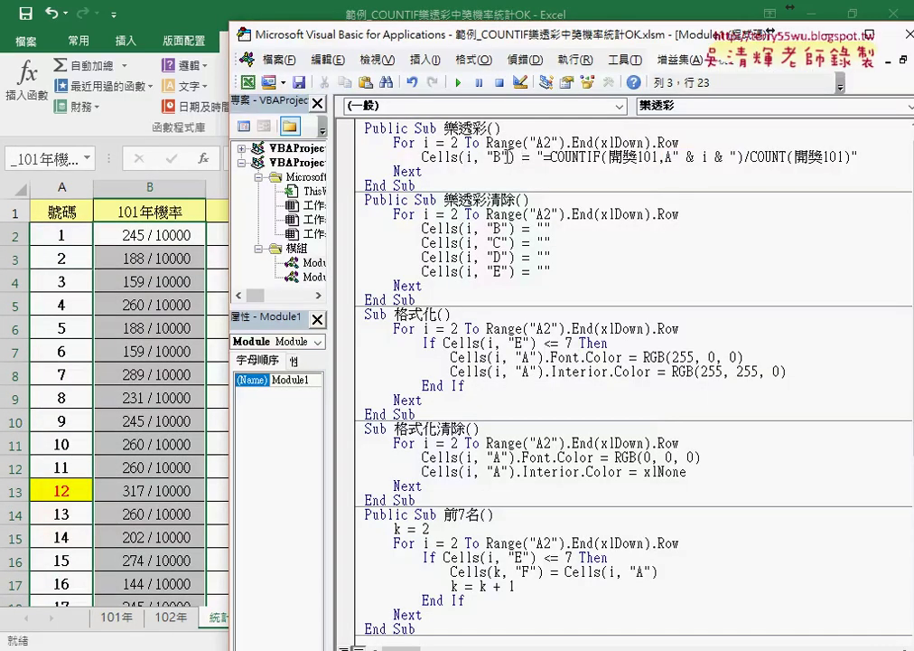
left_click_drag(544, 157, 849, 159)
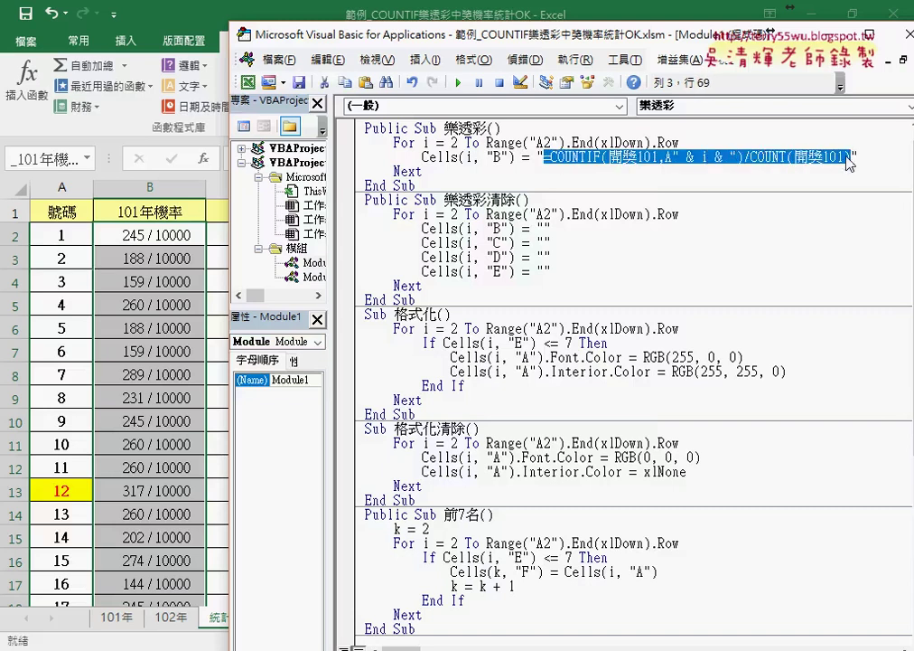
key("ctrl+v")
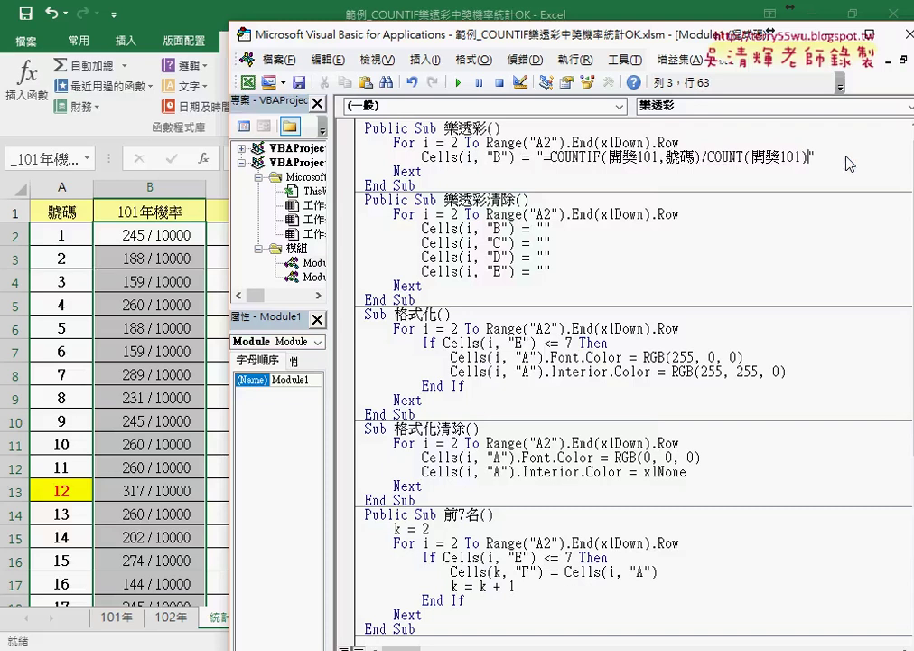
key("ctrl+z")
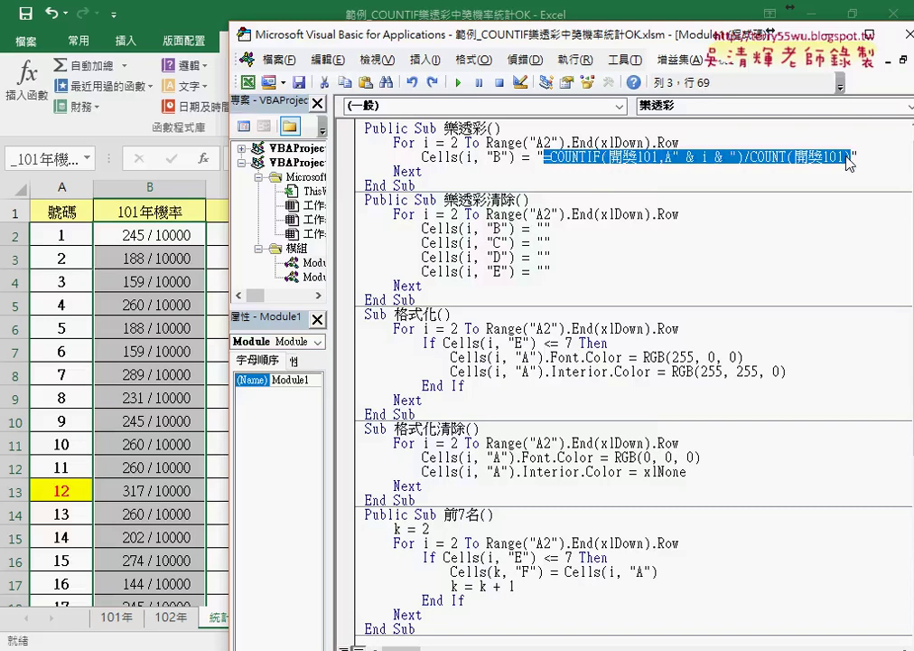
key("ctrl+z")
key("ctrl+z")
key("ctrl+z")
key("ctrl+z")
key("ctrl+z")
key("ctrl+z")
key("ctrl+z")
key("ctrl+z")
key("ctrl+z")
key("ctrl+z")
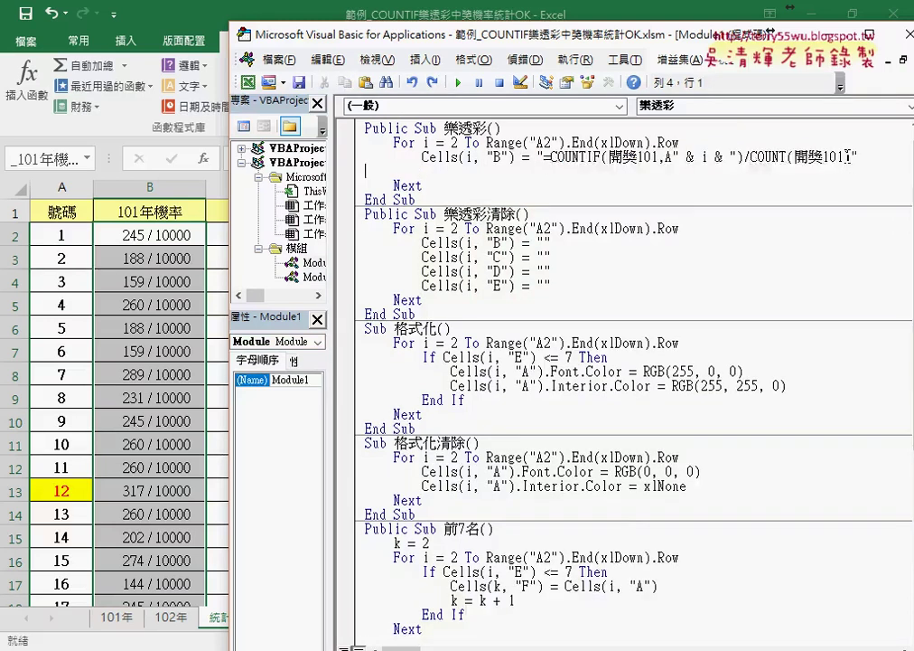
key("ctrl+z")
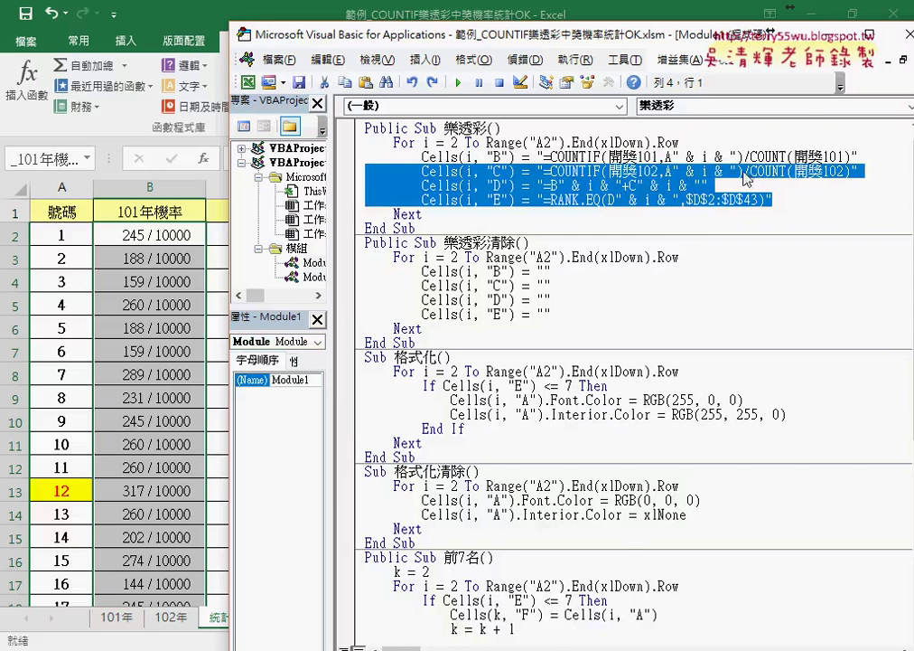
Review the row-number and empty-string concatenations in the code, then return to Excel.
left_click(669, 156)
left_click_drag(673, 155, 736, 156)
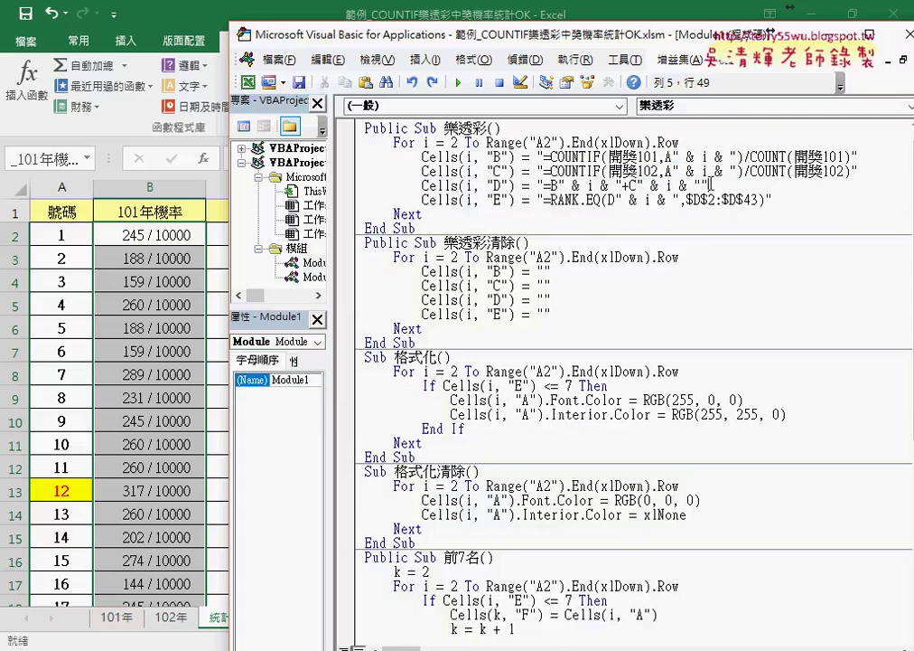
left_click_drag(708, 184, 672, 185)
left_click(540, 185)
left_click(216, 185)
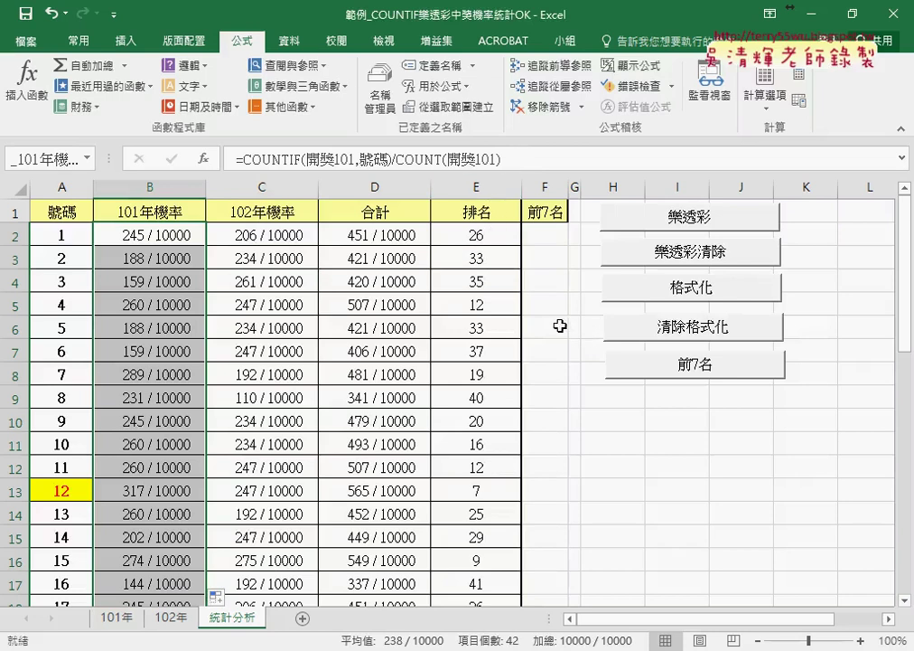
Clear and refill B–E with 樂透彩清除 and 樂透彩, select A1:E43, and open Name Manager.
left_click(684, 261)
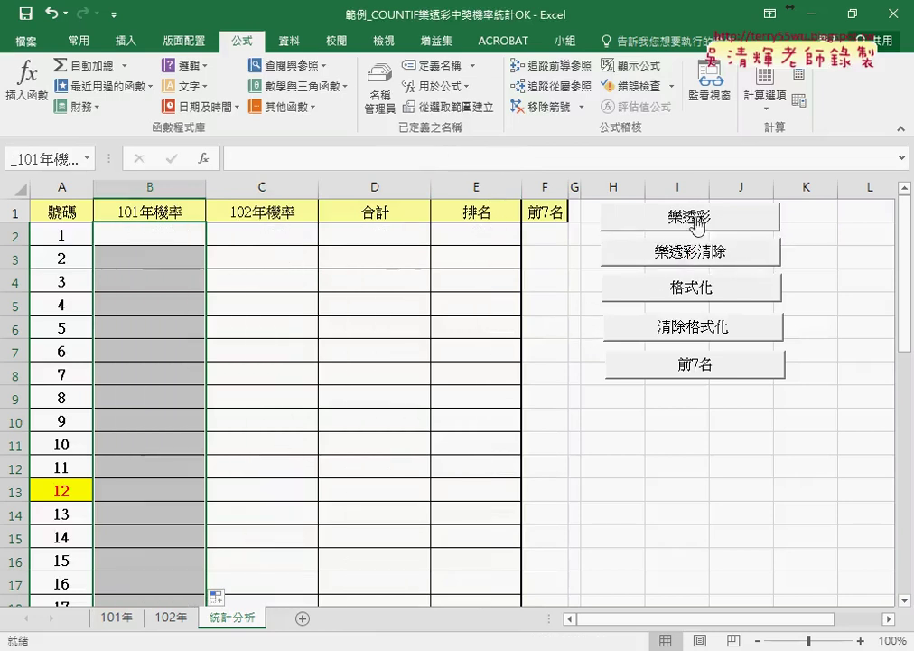
left_click(692, 222)
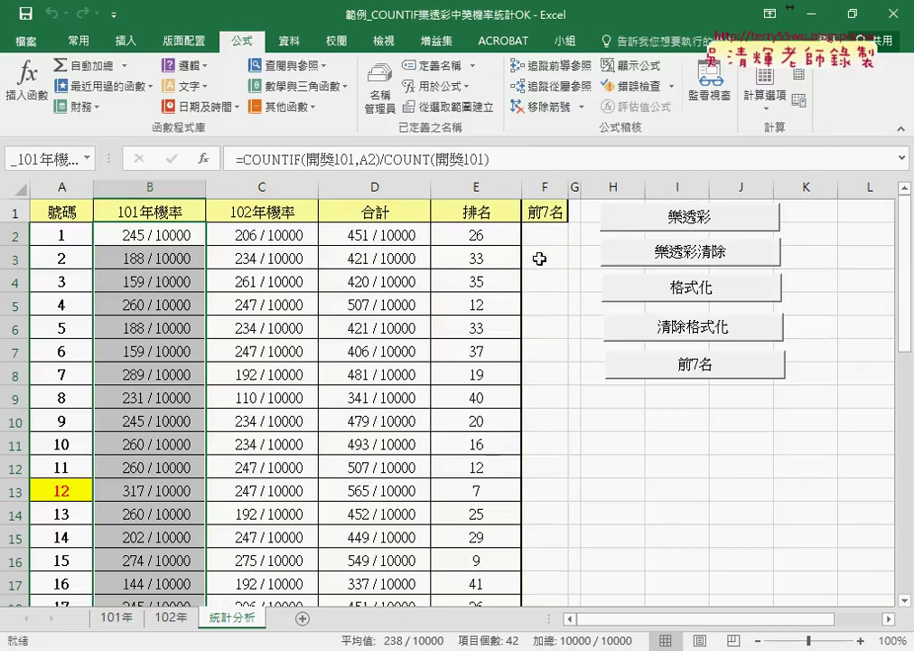
left_click(57, 210)
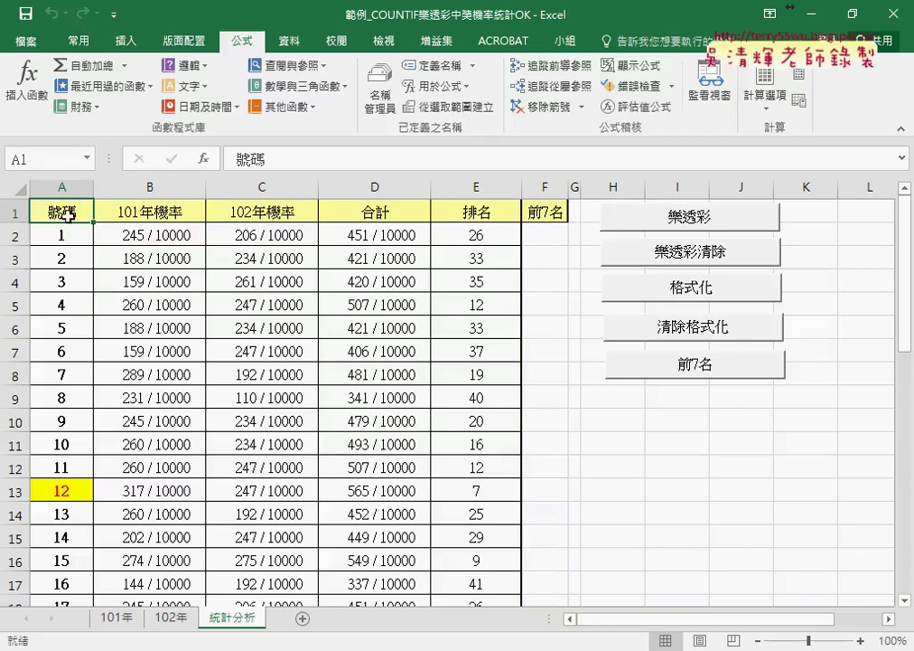
left_click_drag(63, 211, 467, 206)
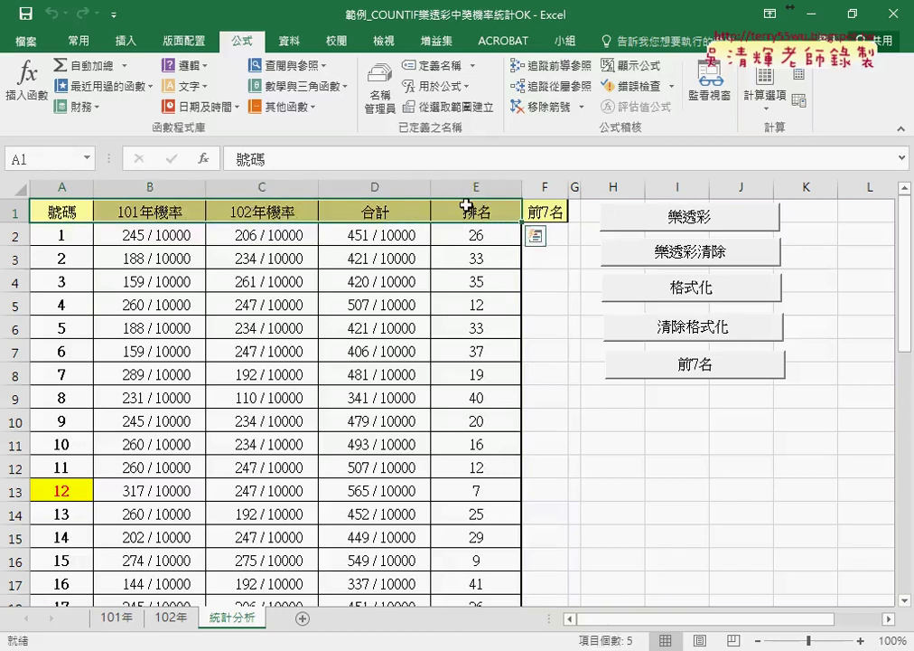
key("ctrl+shift+Down")
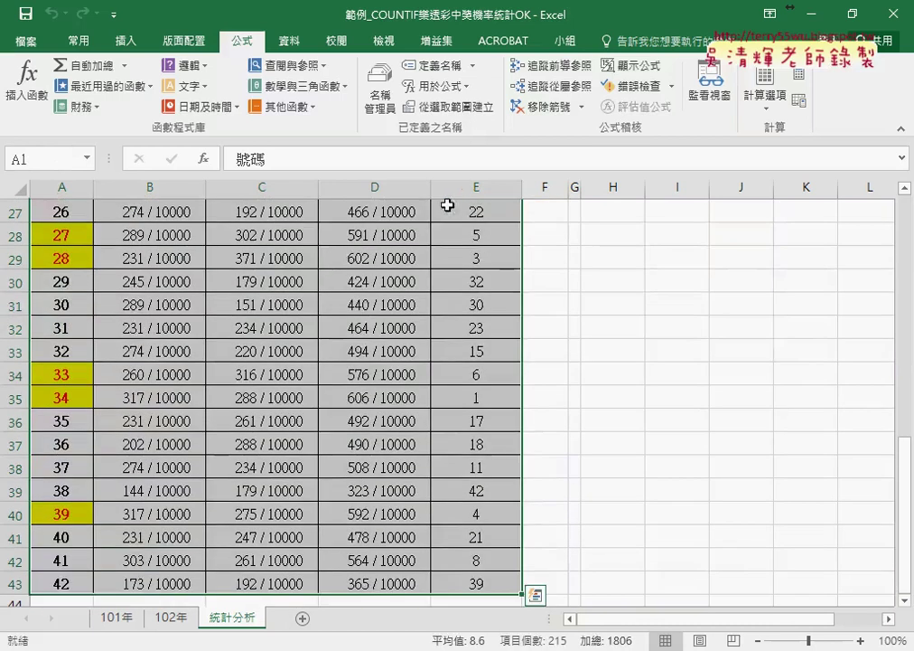
left_click(380, 95)
Delete the 號碼 and _101年機率 names in Name Manager, then close it.
left_click(411, 263)
left_click(540, 161)
left_click(422, 382)
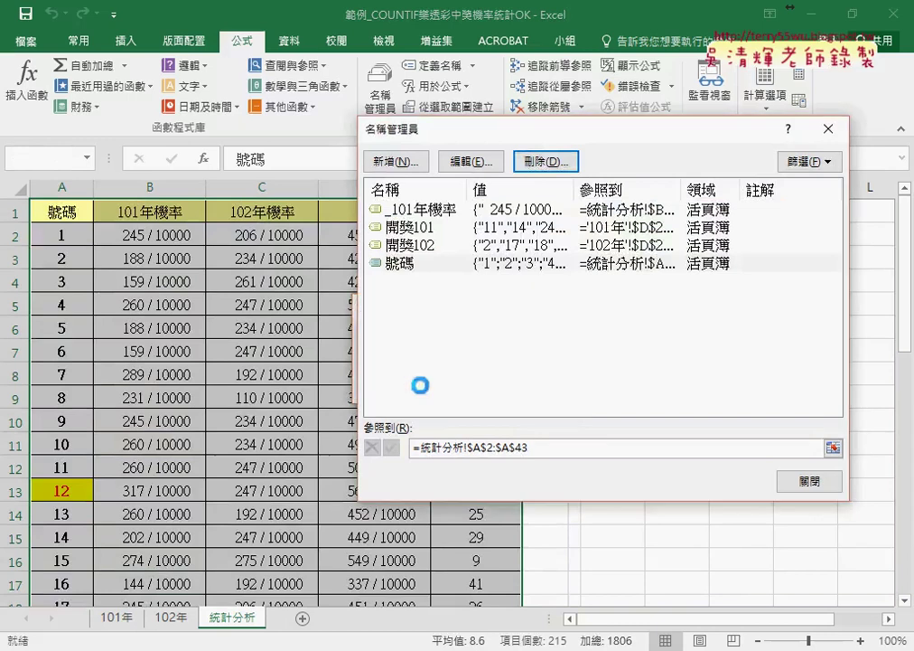
left_click(412, 208)
left_click(540, 161)
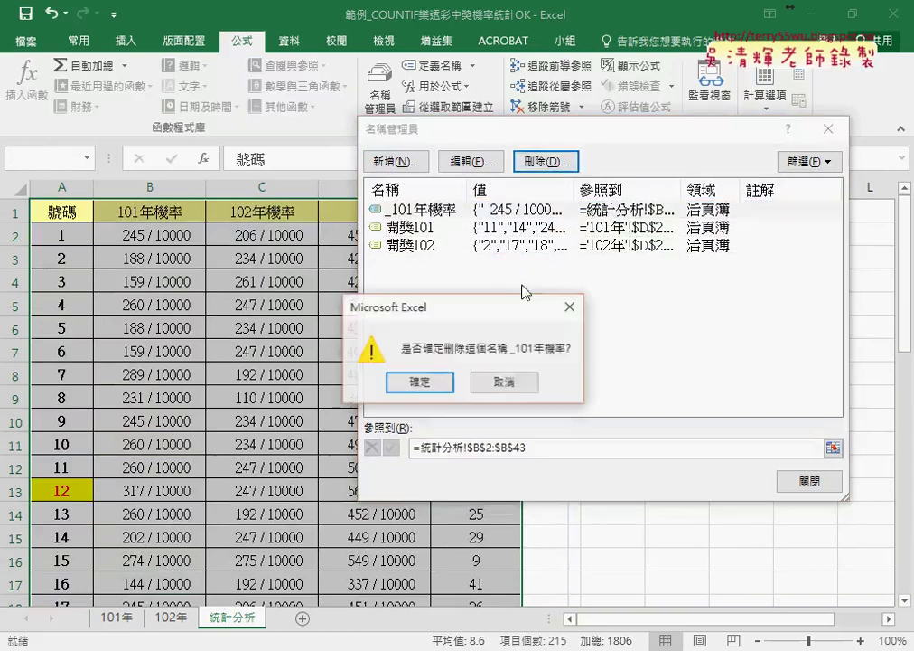
left_click(426, 381)
left_click(810, 482)
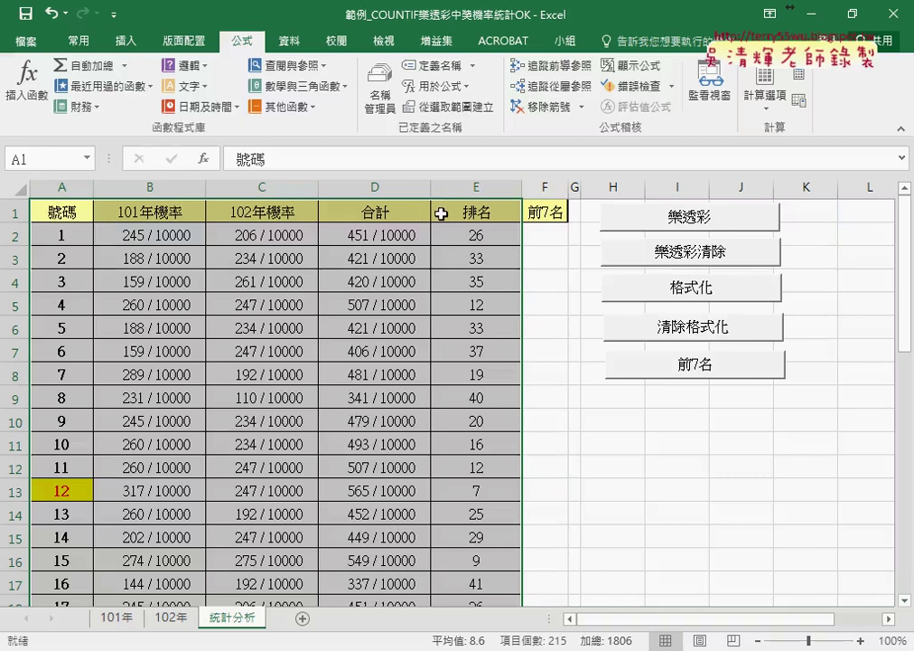
Create names from the top row of A1:E43, then check 號碼, _101年機率, _102年機率, 合計 and 排名 in Name Manager.
left_click(461, 105)
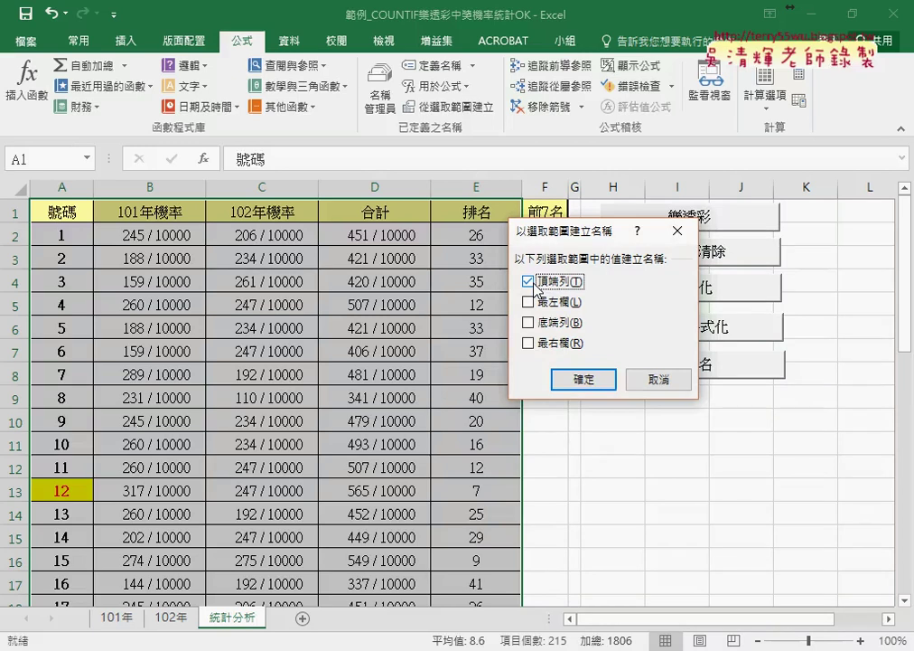
left_click(557, 379)
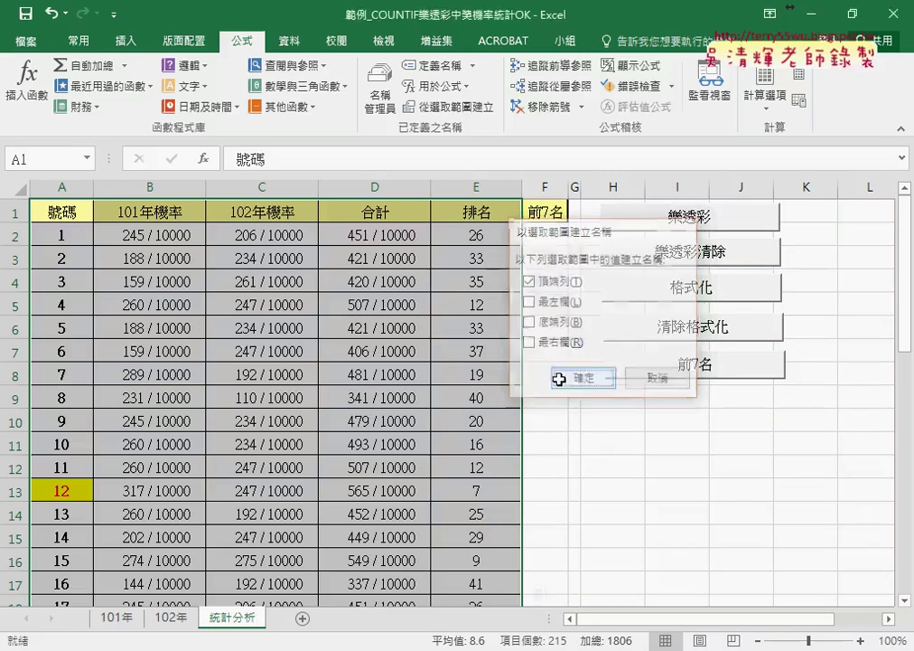
left_click(384, 94)
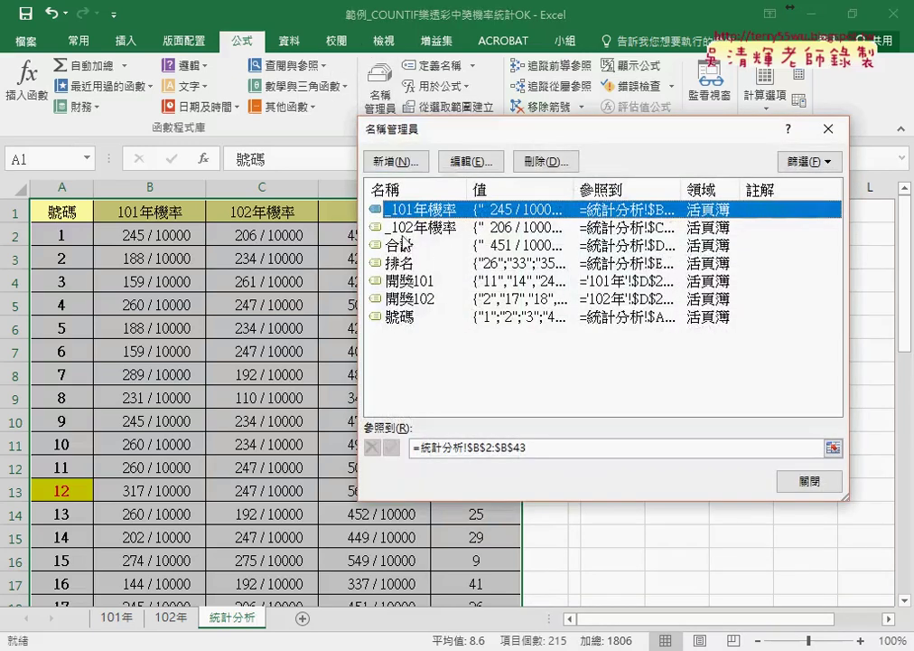
left_click(402, 316)
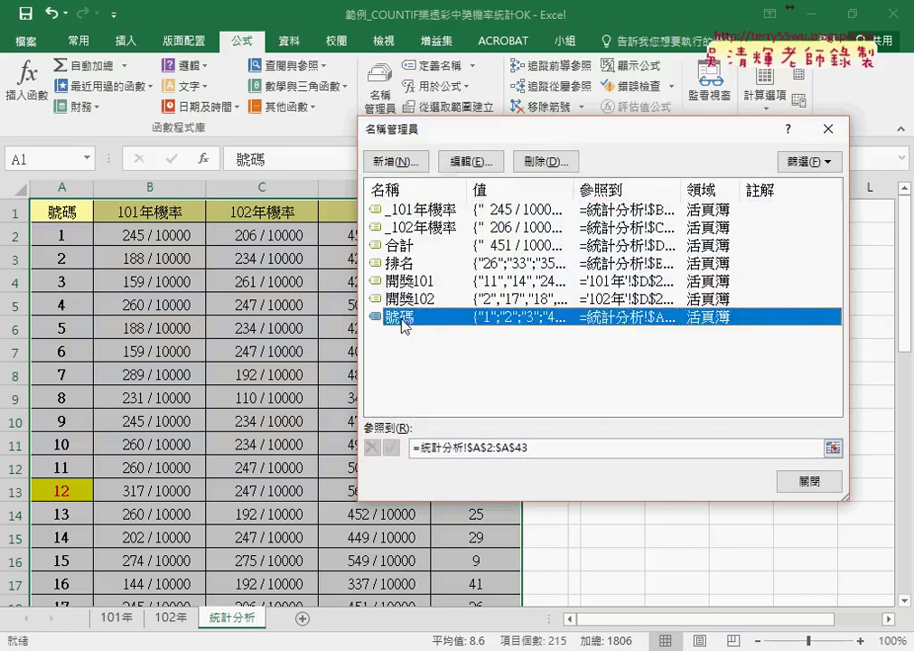
left_click(420, 213)
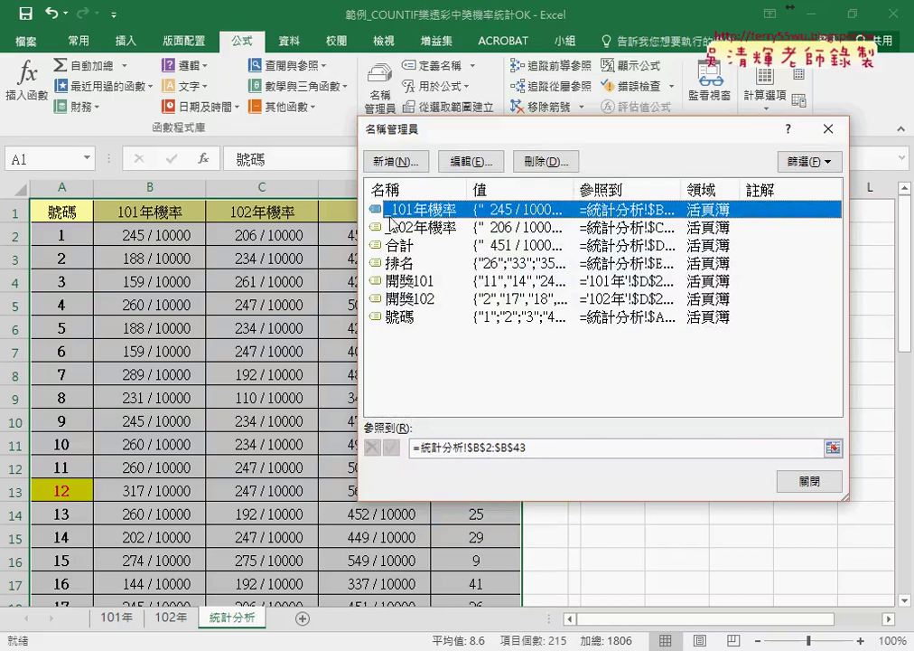
left_click(395, 229)
left_click(400, 247)
left_click(403, 265)
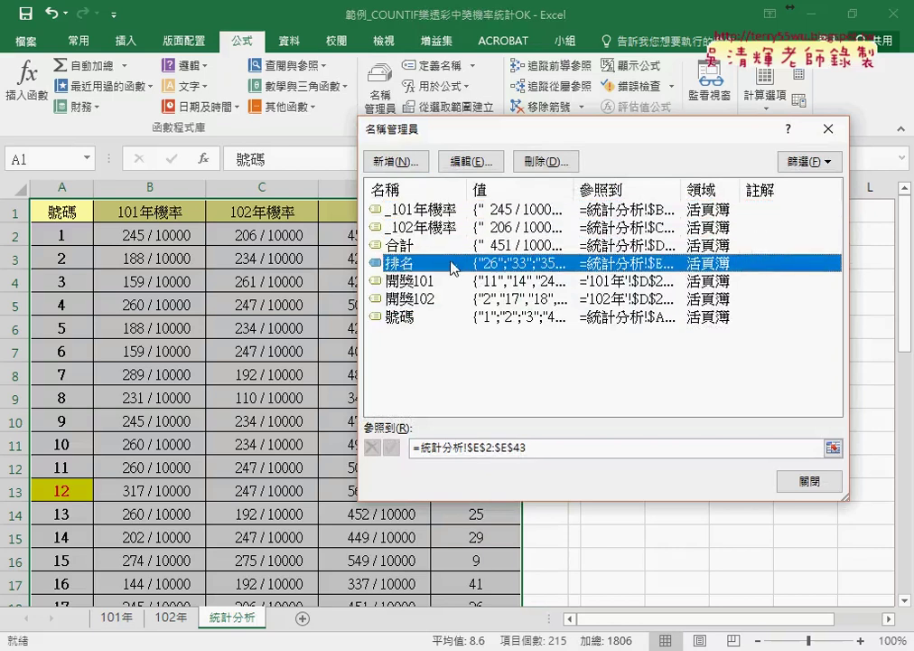
left_click(811, 480)
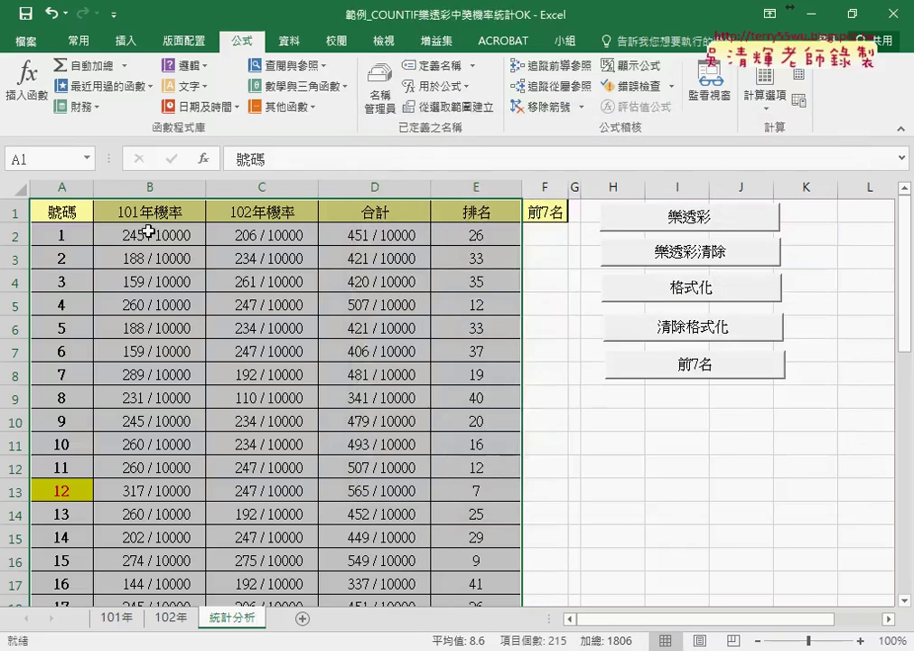
Inspect B2's COUNTIF formula without keeping changes, then empty columns B–E with 樂透彩清除.
left_click(145, 232)
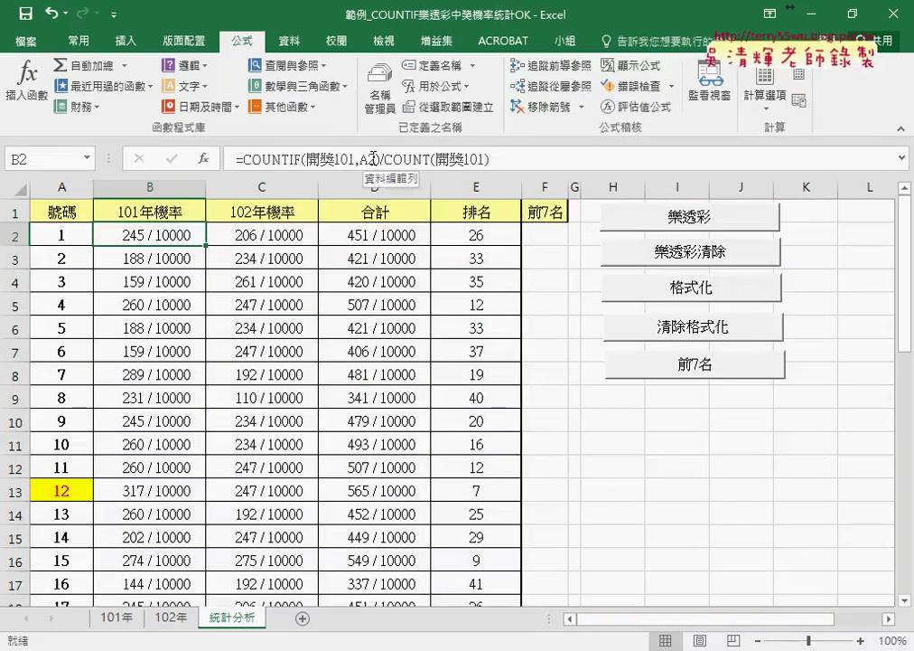
left_click(374, 160)
left_click_drag(374, 159, 361, 159)
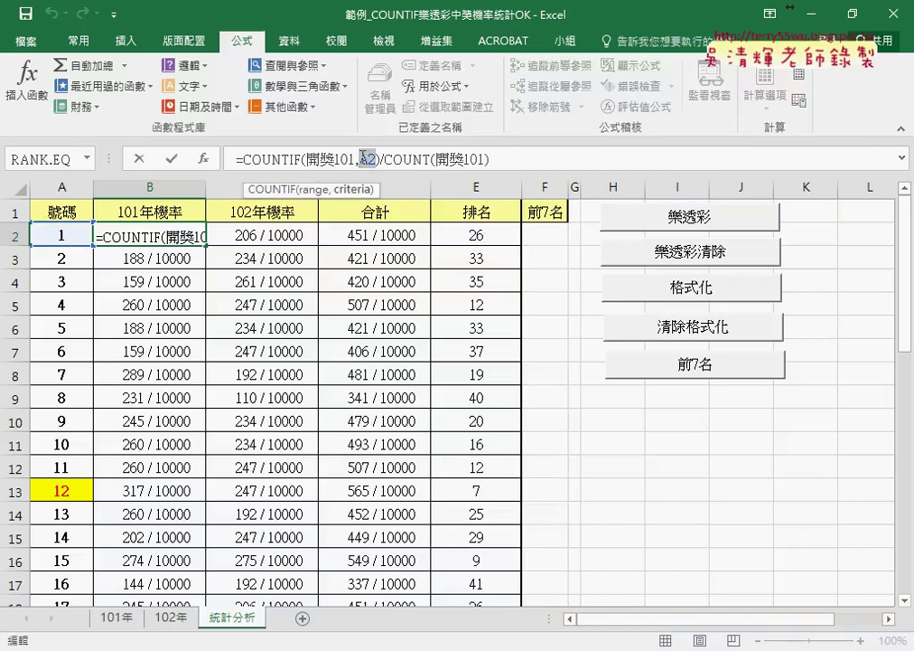
left_click(595, 371)
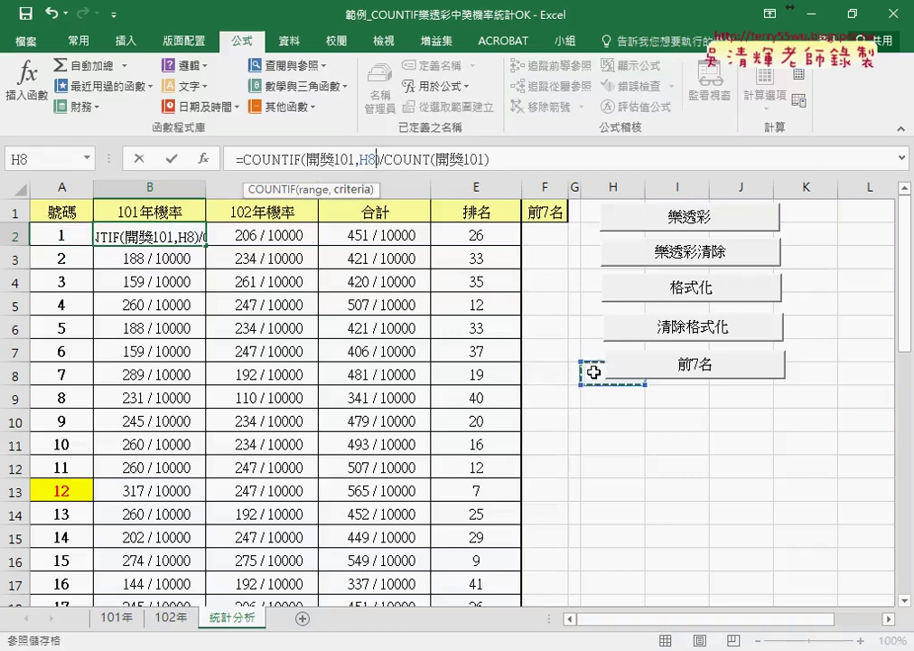
key("Escape")
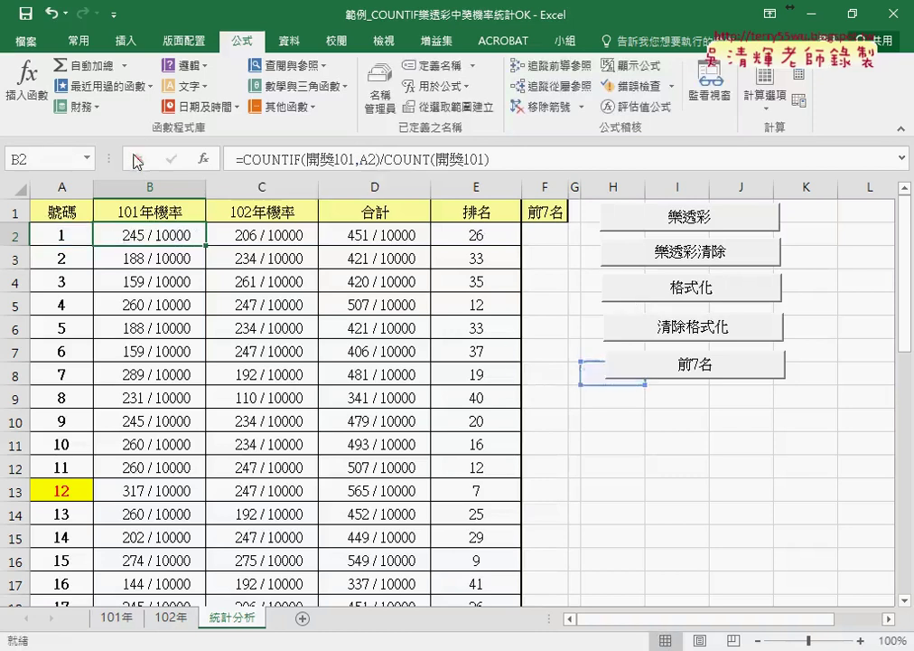
left_click(691, 256)
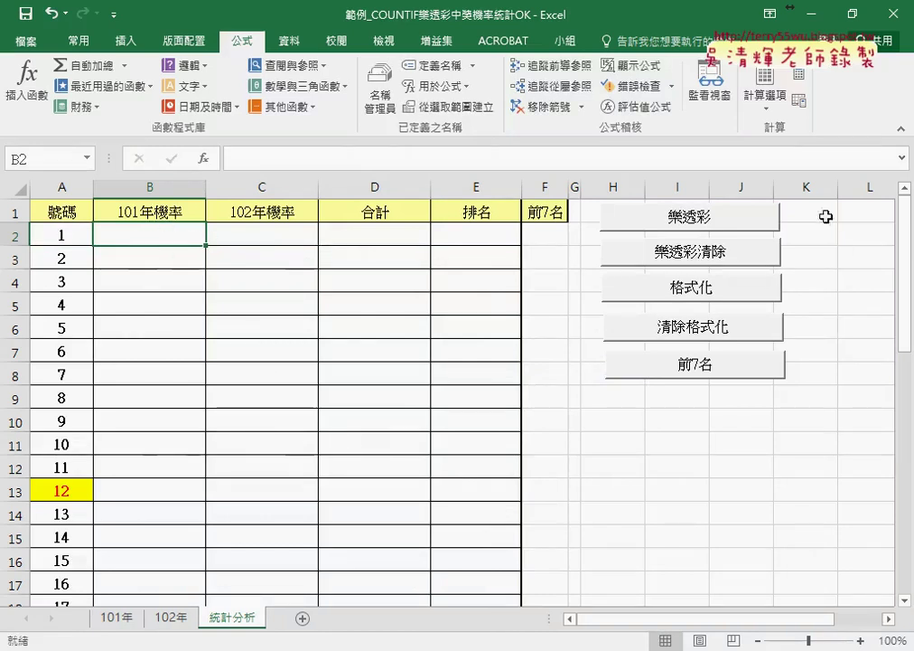
Run the 樂透彩 macro to fill columns B–E with probabilities, totals and ranks.
left_click(731, 226)
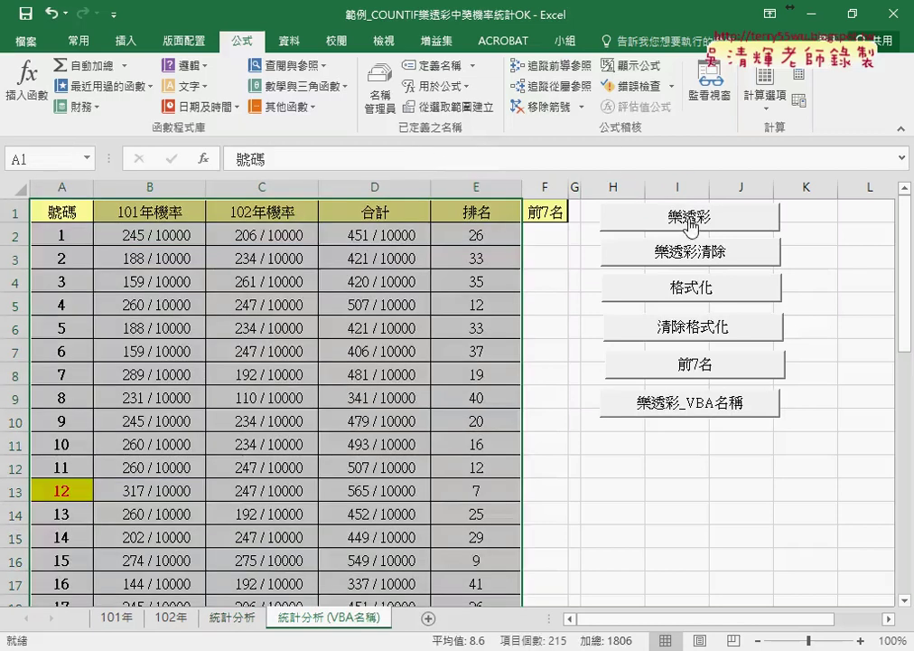
Inspect the cell-reference COUNTIF formulas in B2 and B3.
left_click(180, 235)
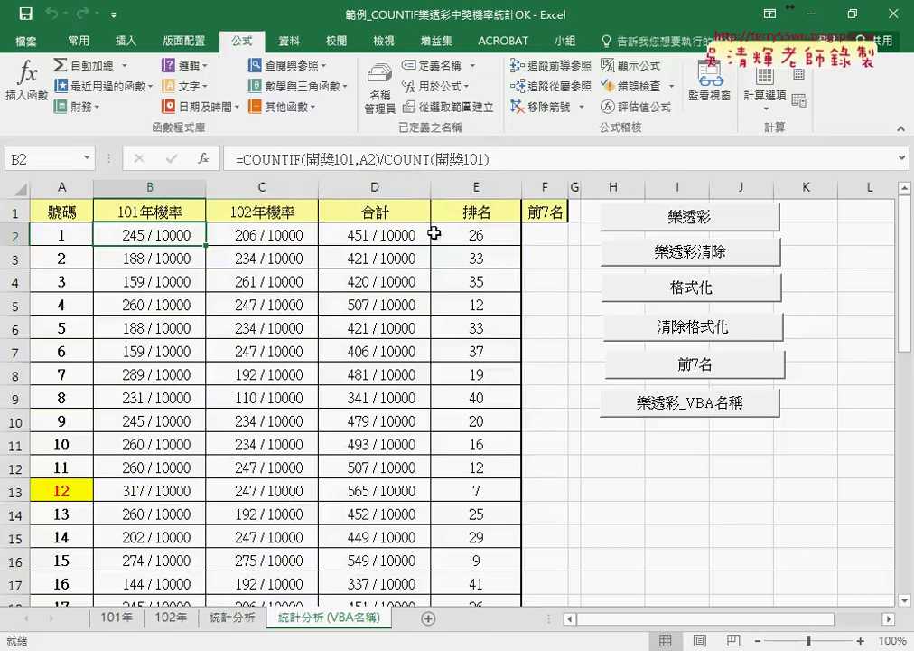
double_click(366, 159)
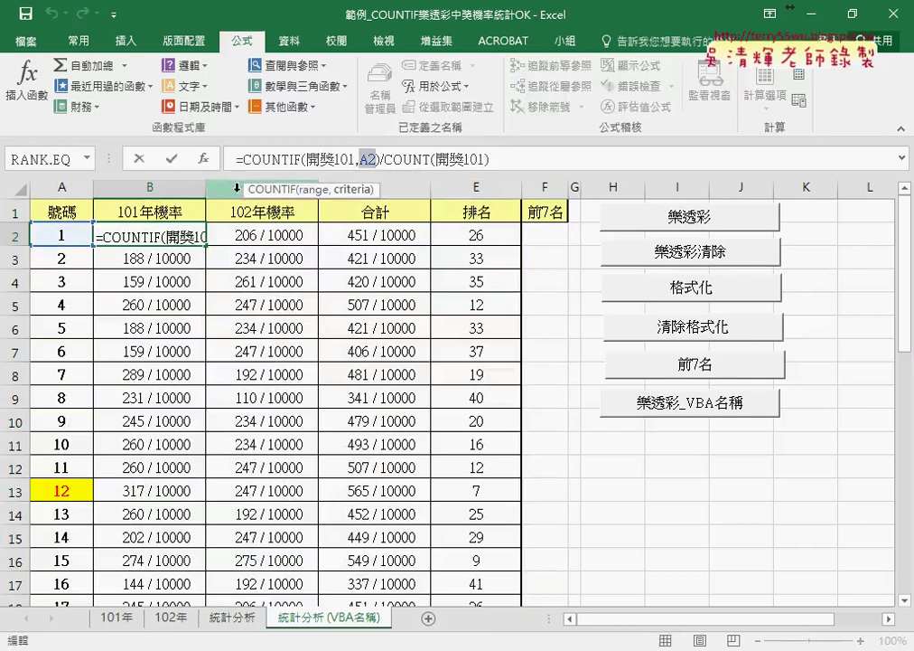
left_click(138, 158)
left_click(131, 259)
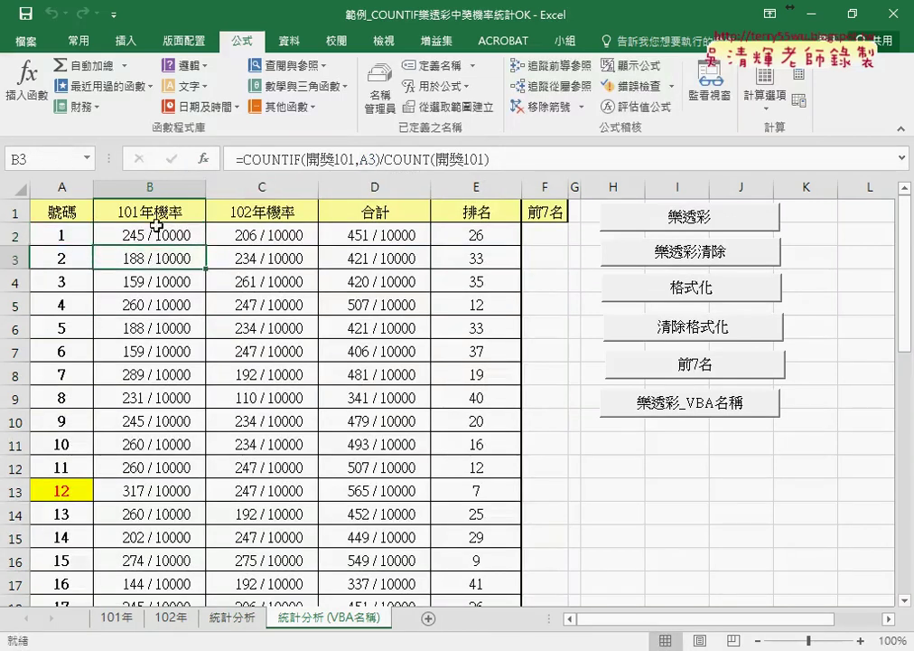
left_click(156, 226)
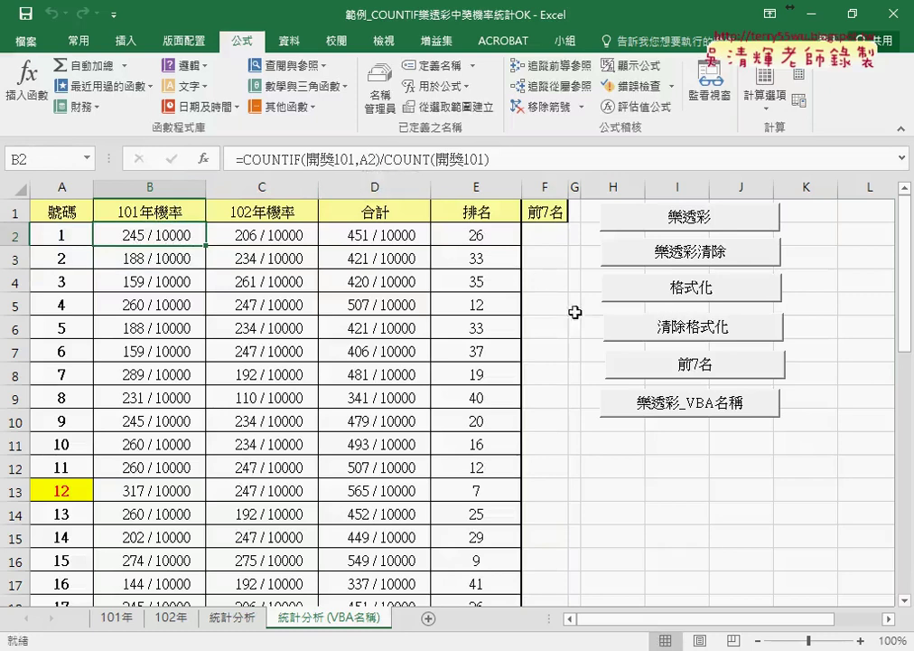
Refill the table with 樂透彩_VBA名稱 and check the named-range formulas in C2, D2, E2 and B2.
left_click(694, 404)
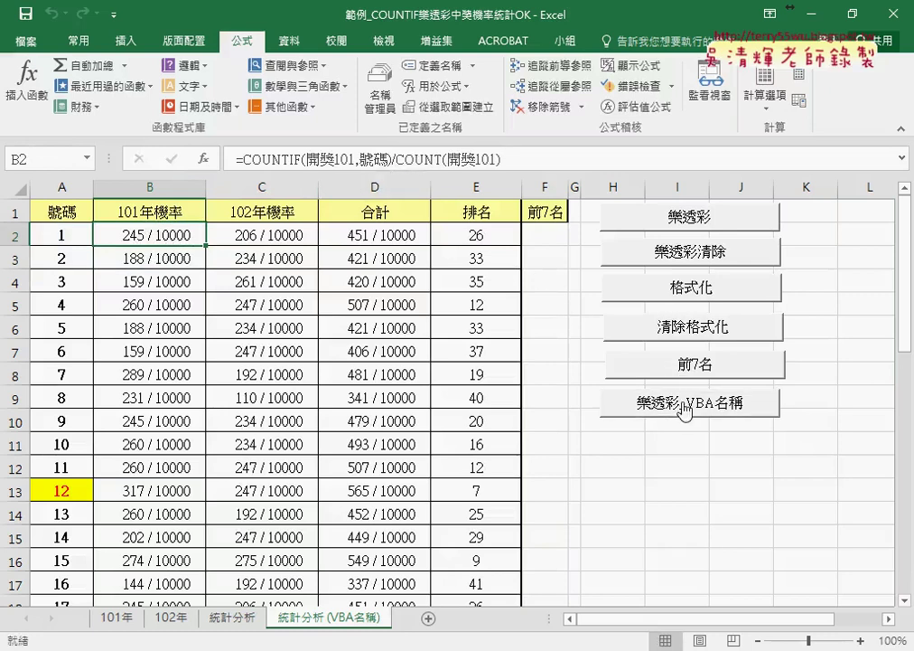
left_click(259, 234)
left_click(350, 234)
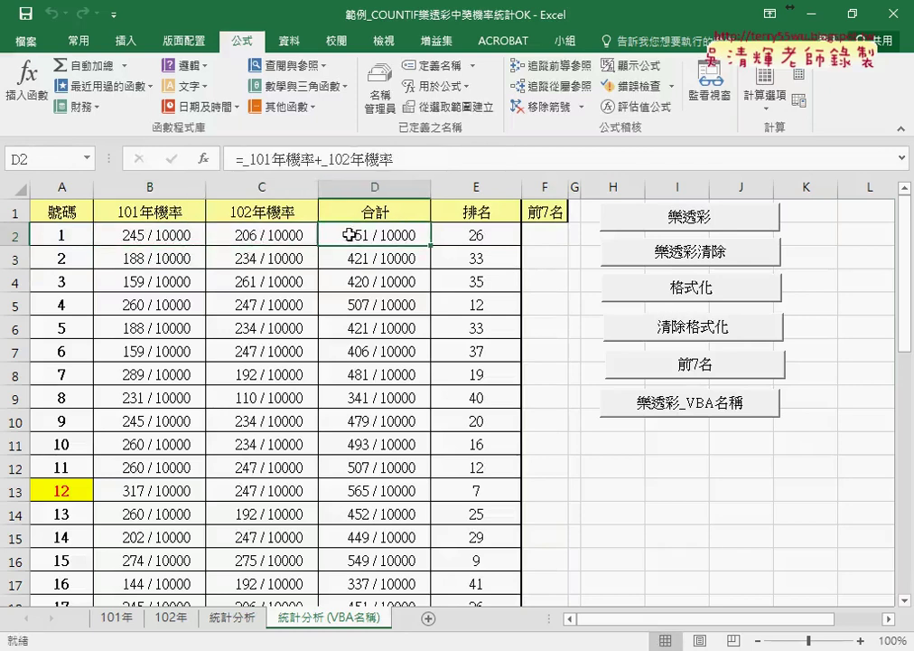
left_click(470, 237)
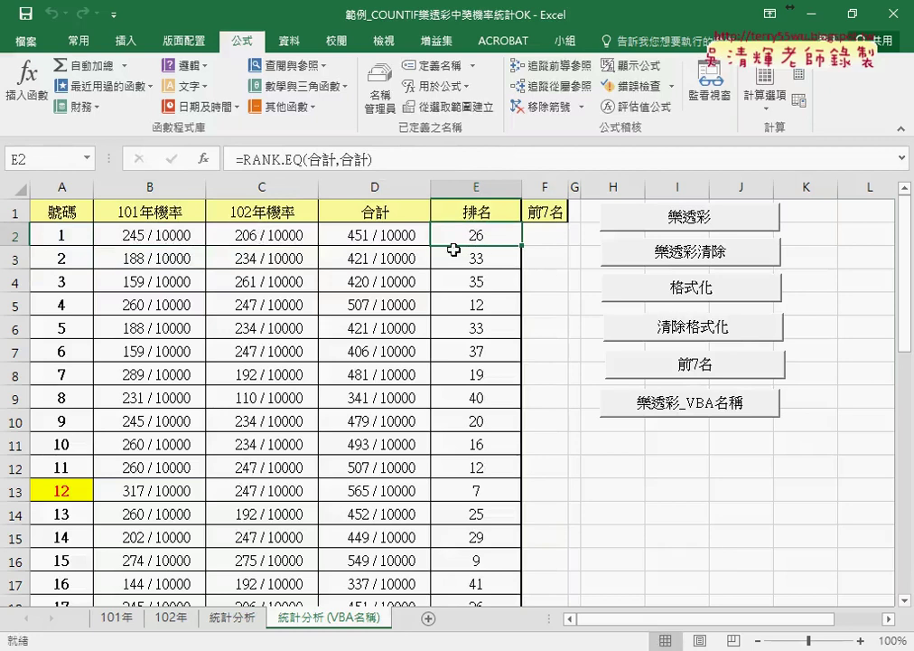
left_click(159, 234)
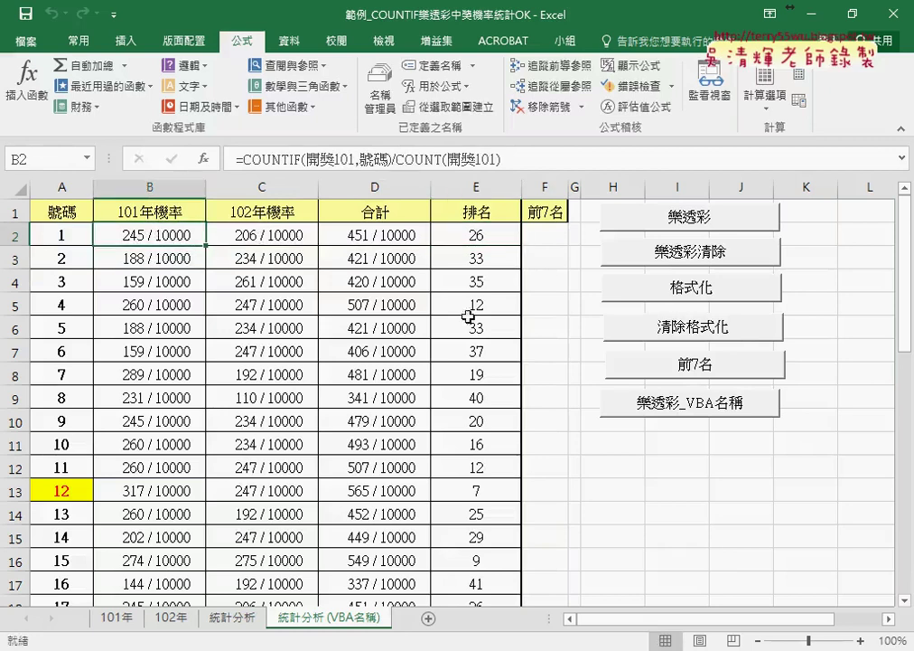
Open the 樂透彩_VBA名稱 button's macro via 指定巨集 > 編輯, then widen and move the editor right.
right_click(689, 403)
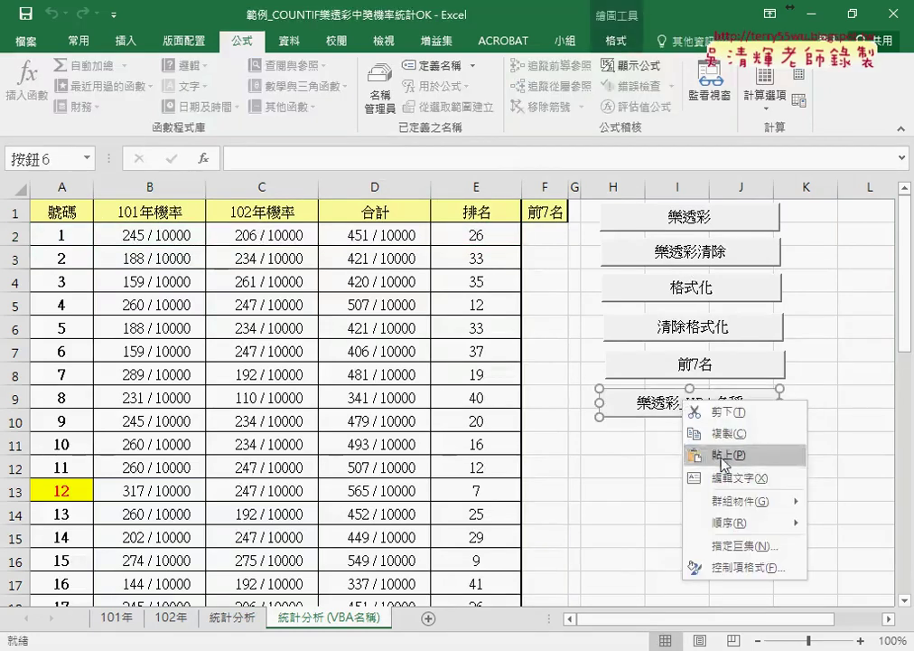
left_click(750, 546)
left_click(849, 340)
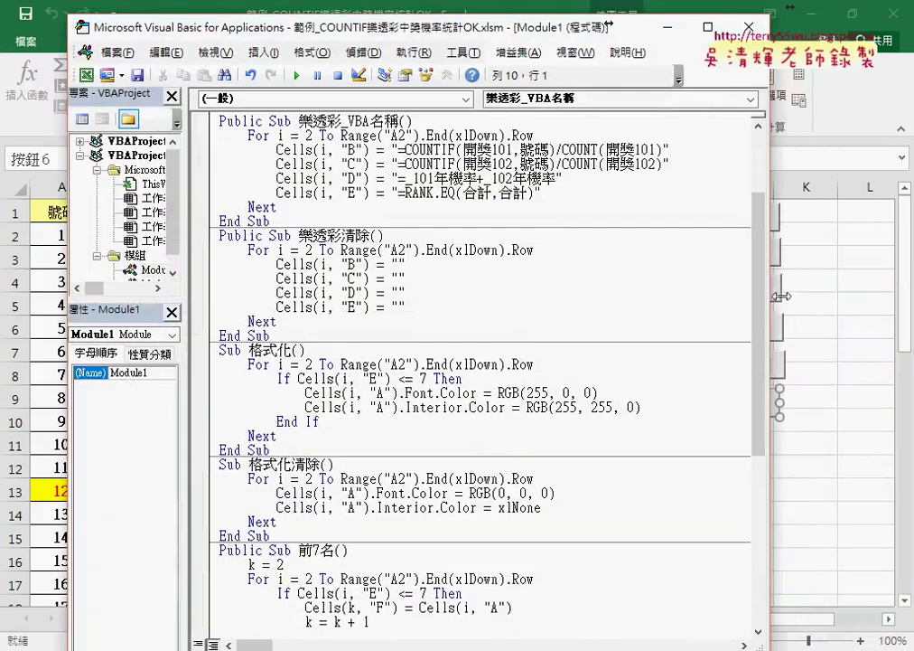
left_click_drag(774, 297, 838, 294)
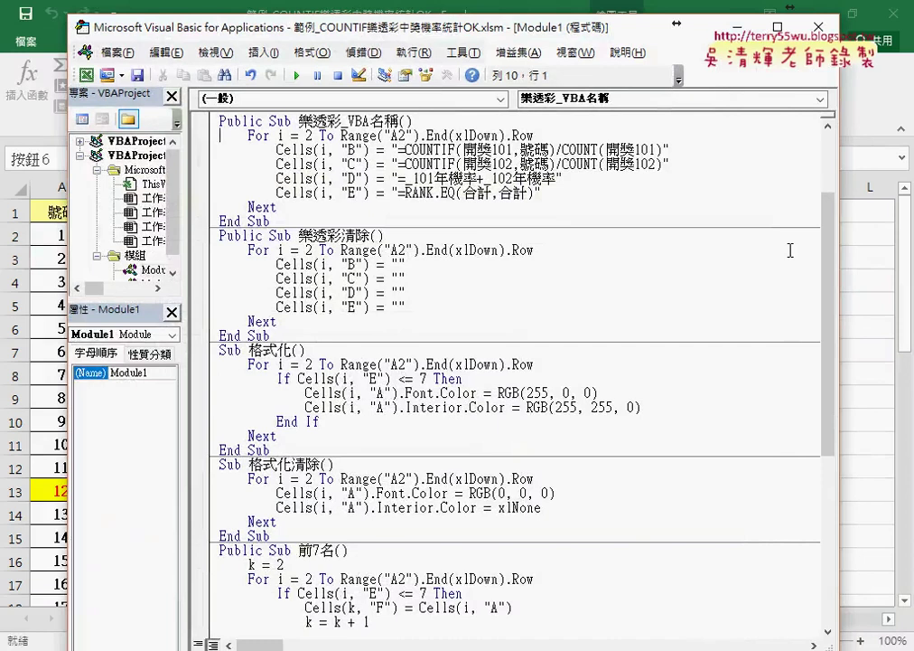
left_click_drag(312, 30, 501, 48)
Delete the column B COUNTIF formula text from the macro code.
left_click(470, 146)
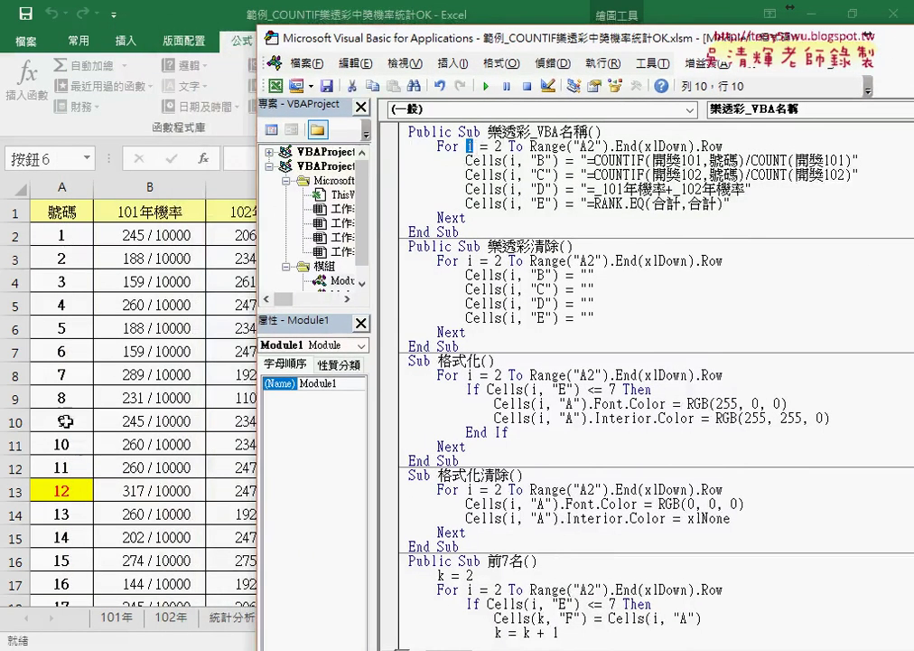
left_click_drag(465, 160, 541, 161)
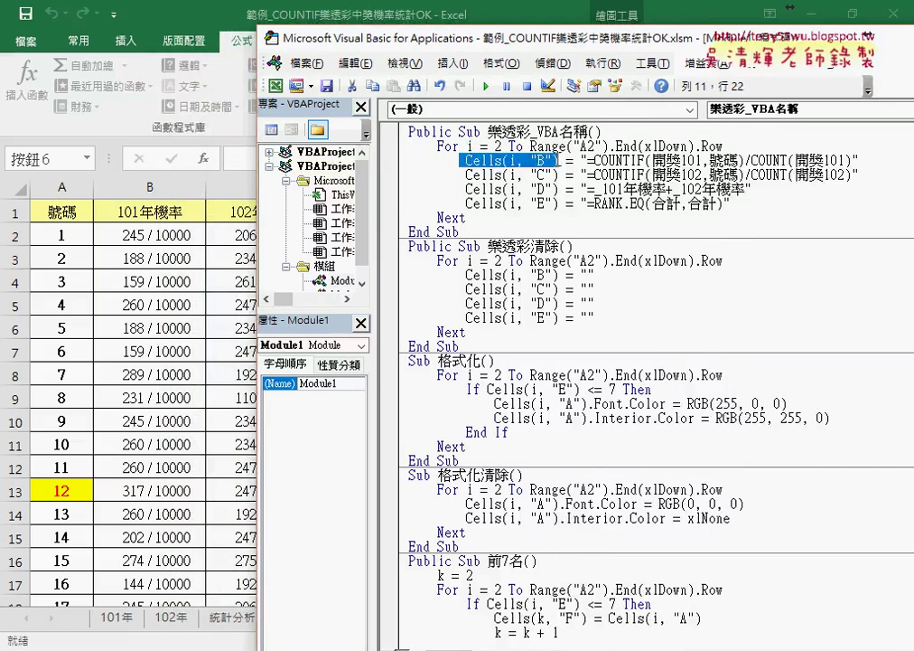
left_click(540, 174)
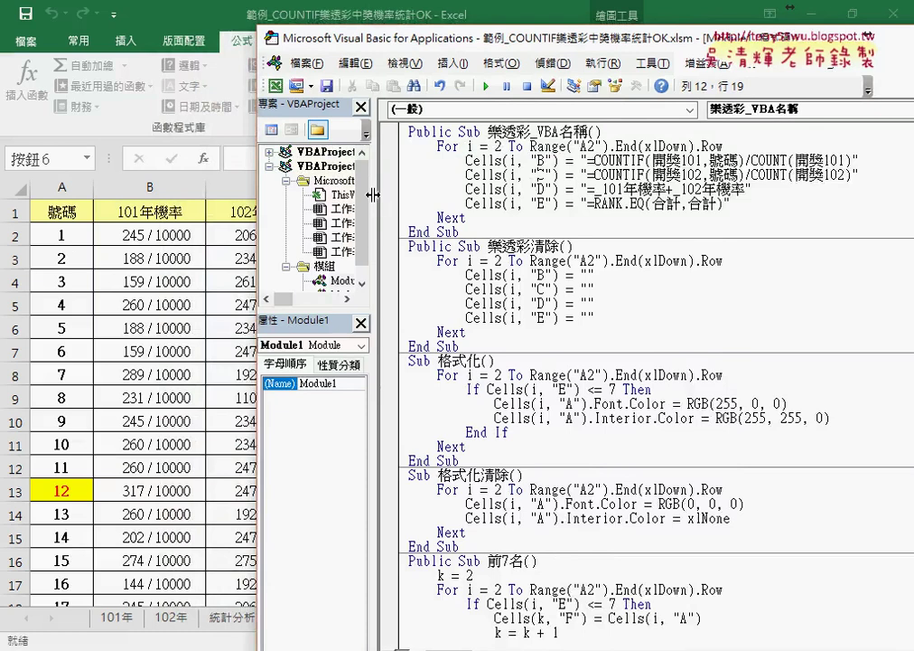
left_click_drag(377, 195, 323, 195)
left_click_drag(533, 160, 793, 160)
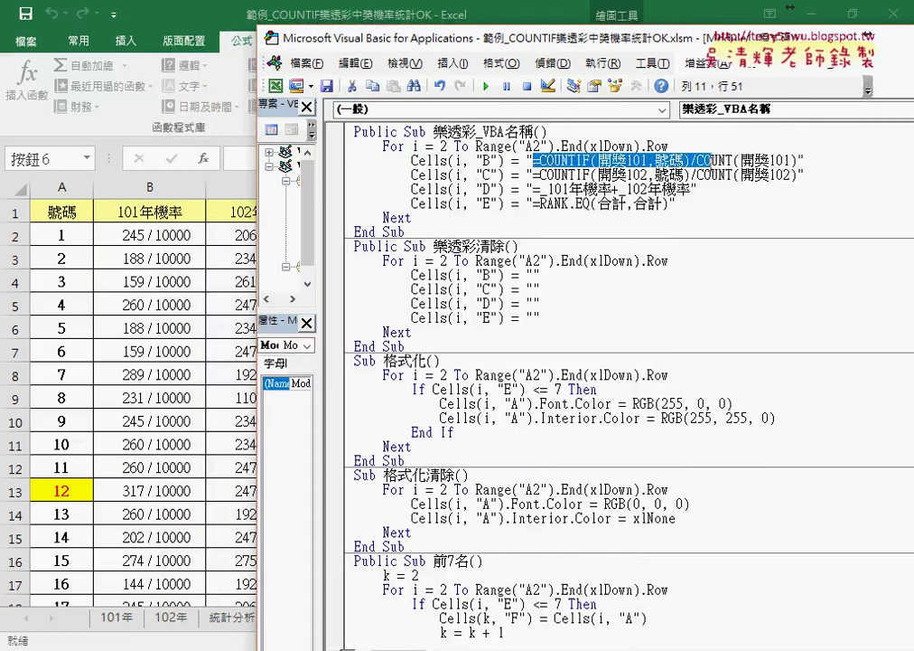
key("Delete")
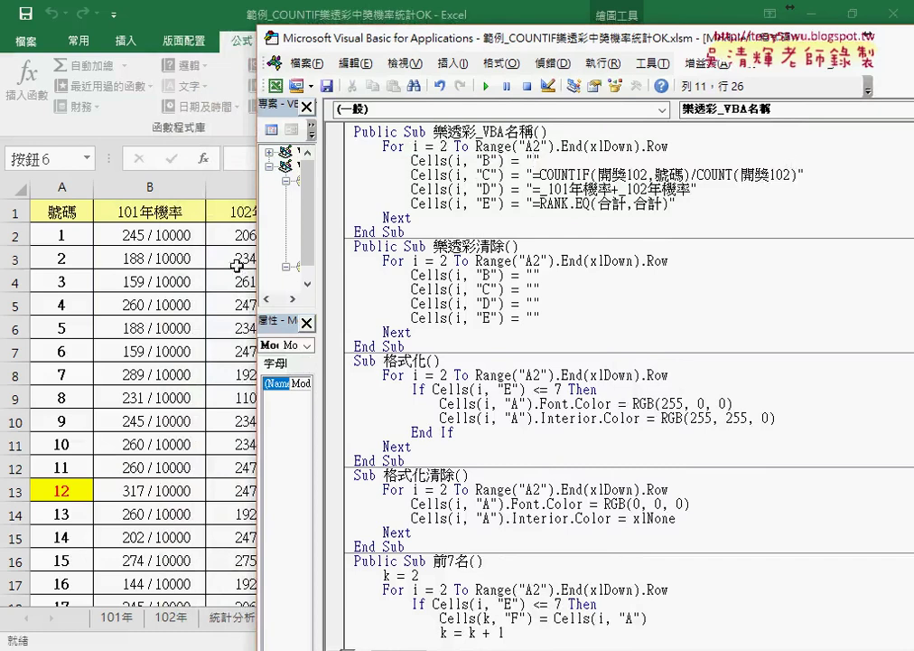
Copy B2's formula from the formula bar and paste it into the macro's column B line.
left_click(140, 233)
left_click(533, 155)
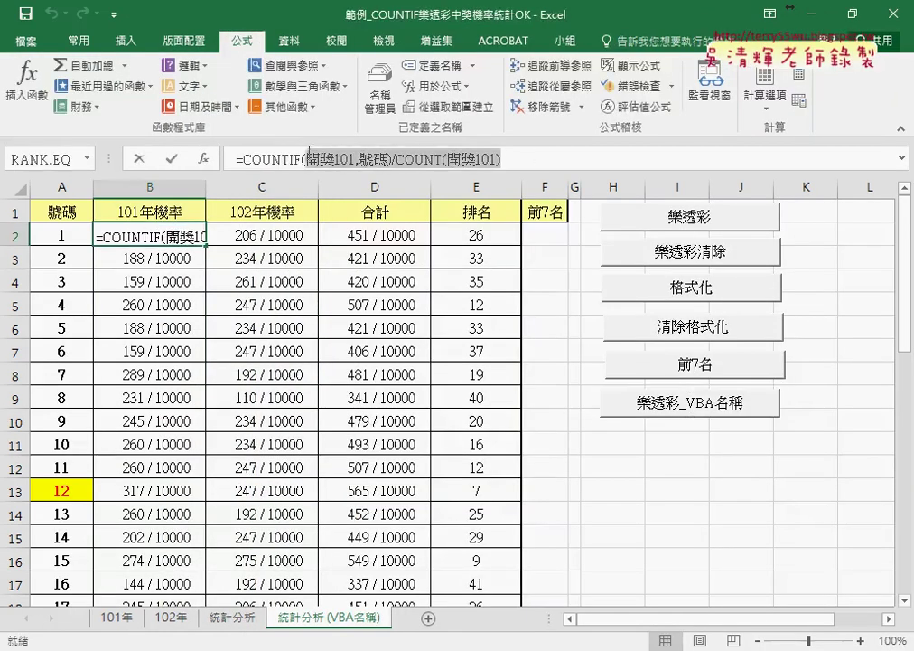
left_click_drag(504, 159, 234, 159)
right_click(300, 160)
left_click(294, 187)
left_click(138, 159)
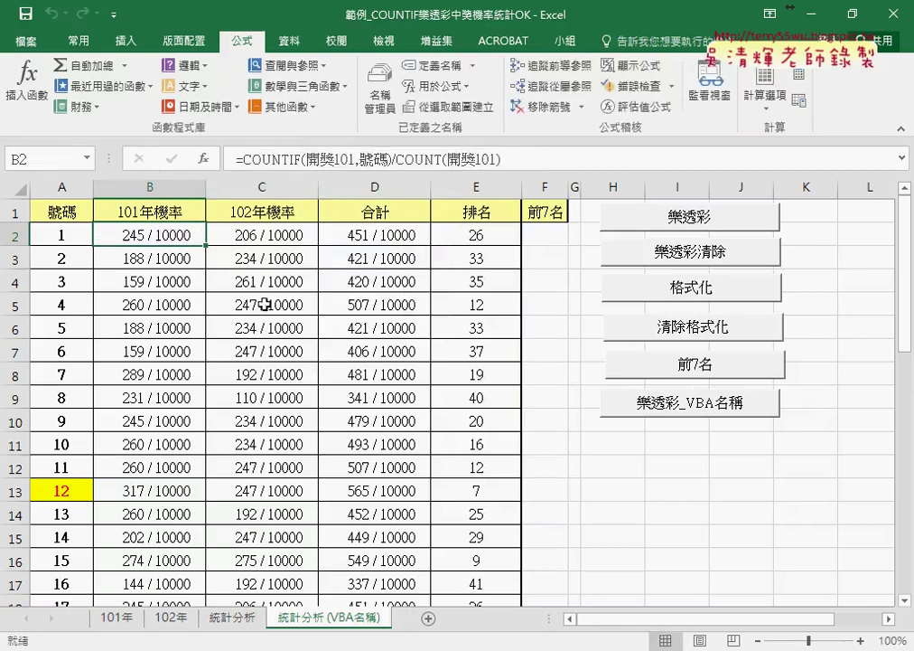
left_click(599, 598)
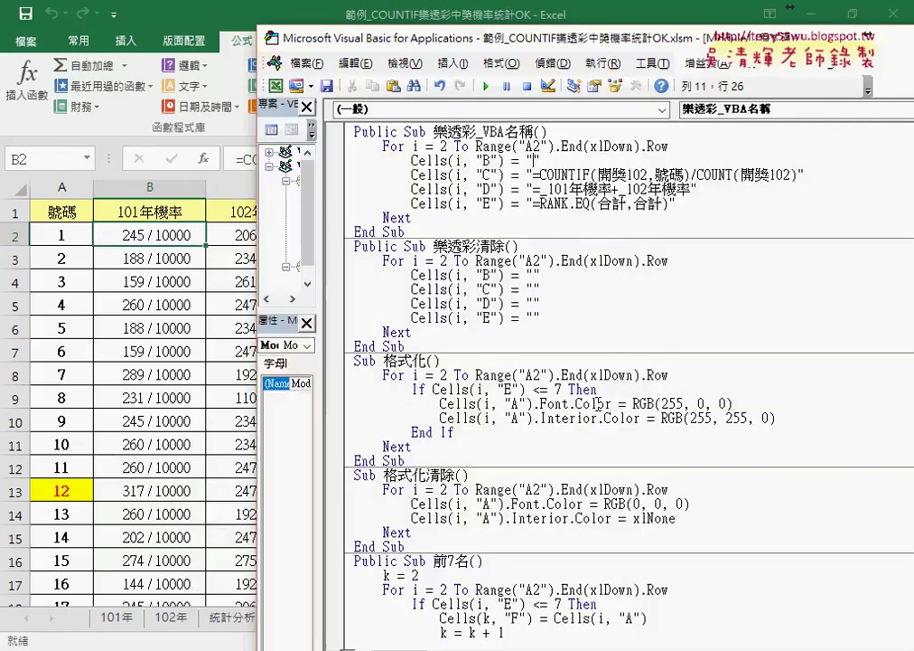
key("ctrl+v")
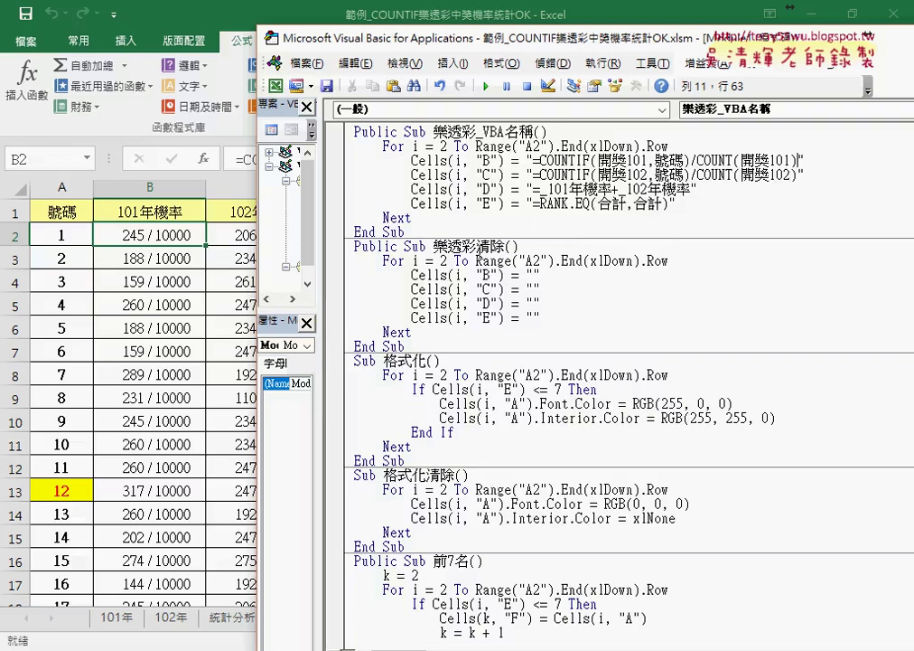
Clear the probability table and refill it with the 樂透彩_VBA名稱 named-range macro.
left_click(235, 306)
left_click(696, 262)
left_click(703, 405)
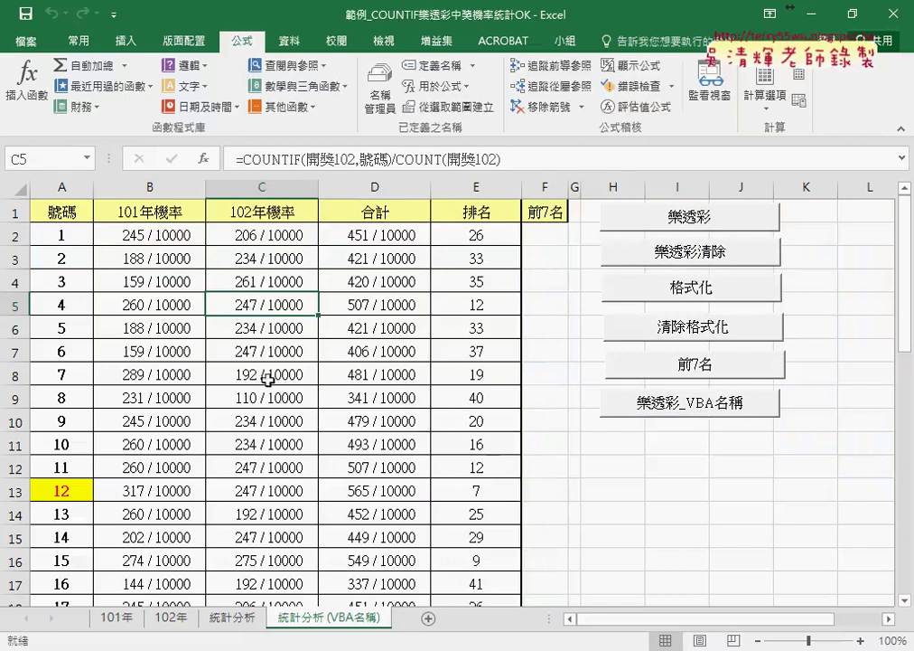
Fill the table with 樂透彩, compare the B2, C2, D2 formulas, then refill with 樂透彩_VBA名稱.
left_click(713, 221)
left_click(180, 235)
left_click(262, 235)
left_click(341, 232)
left_click(159, 231)
left_click(245, 232)
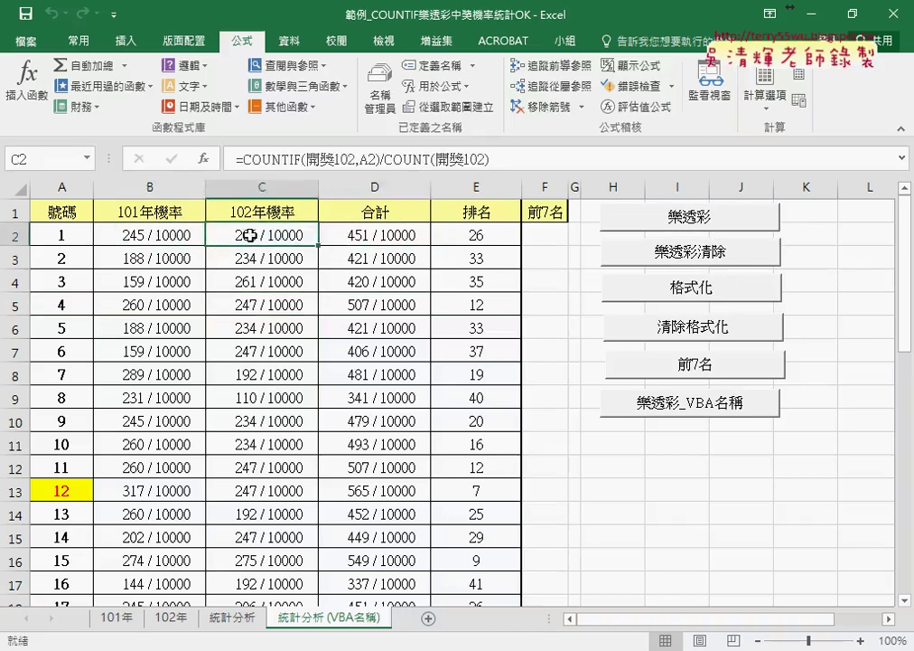
left_click(384, 231)
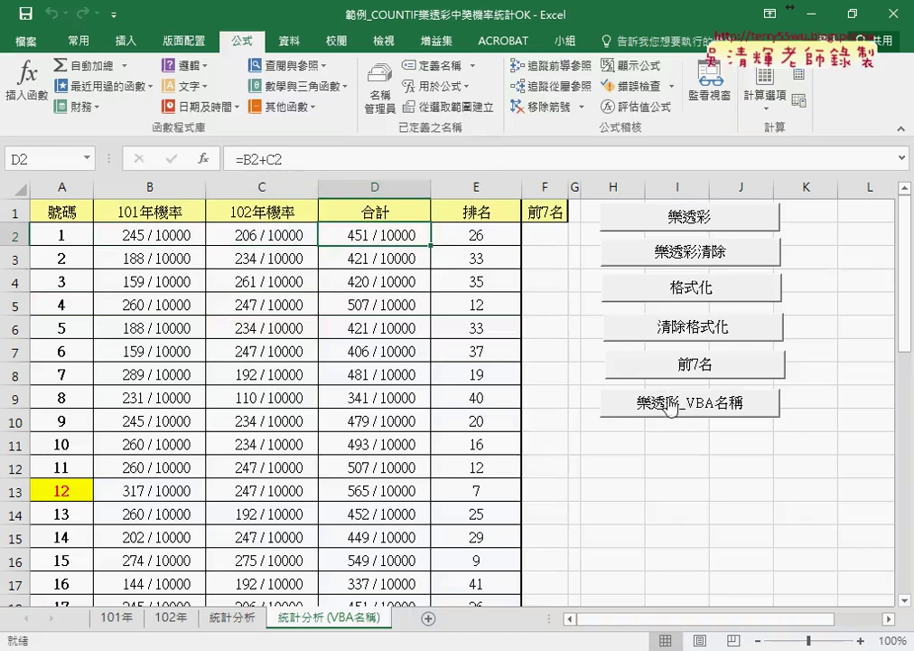
left_click(676, 407)
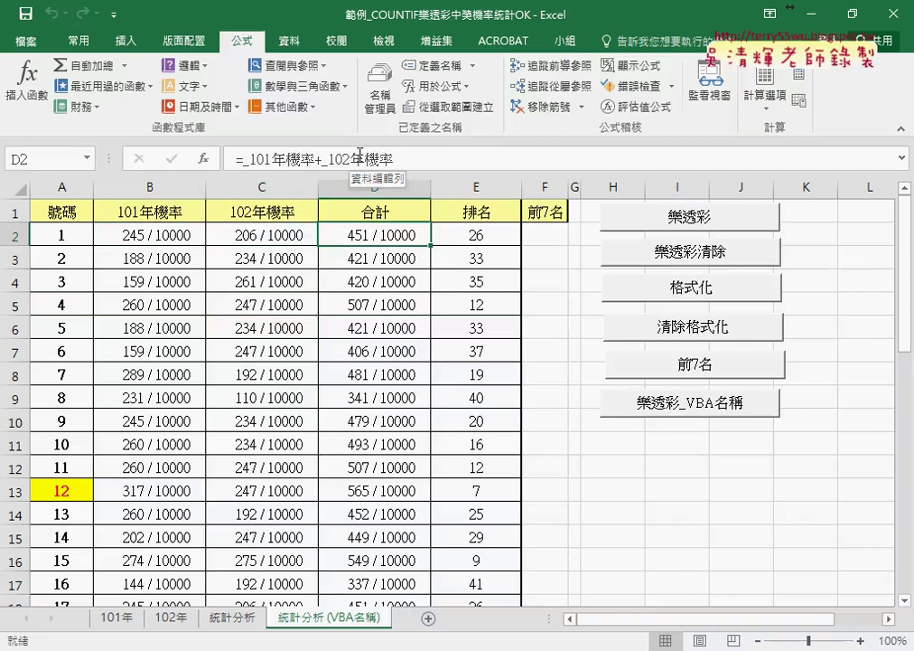
Clear the table with 樂透彩清除 and open that button's macro code via 指定巨集 > 編輯.
left_click(676, 259)
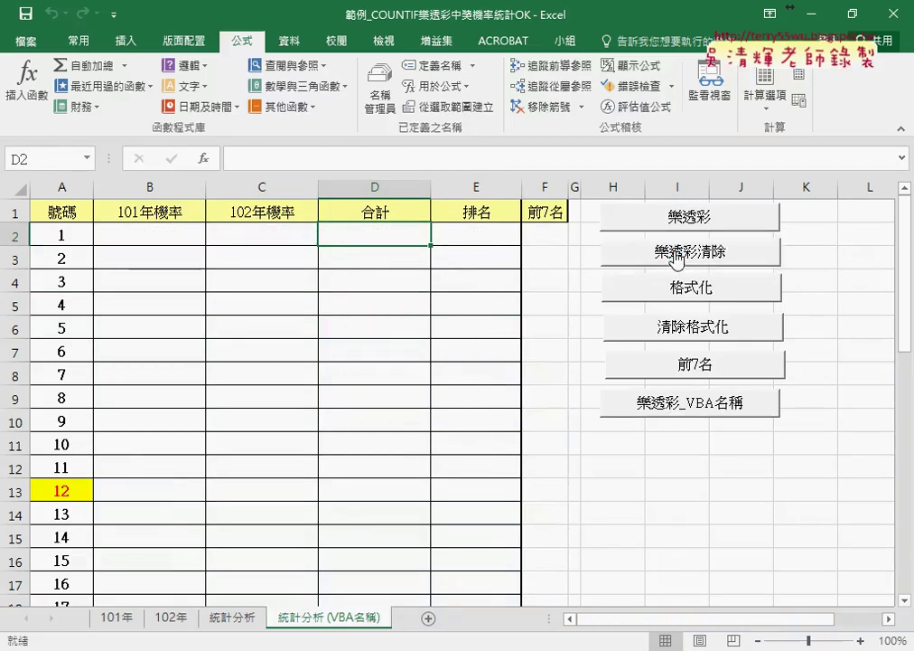
right_click(676, 260)
left_click(709, 394)
left_click(867, 266)
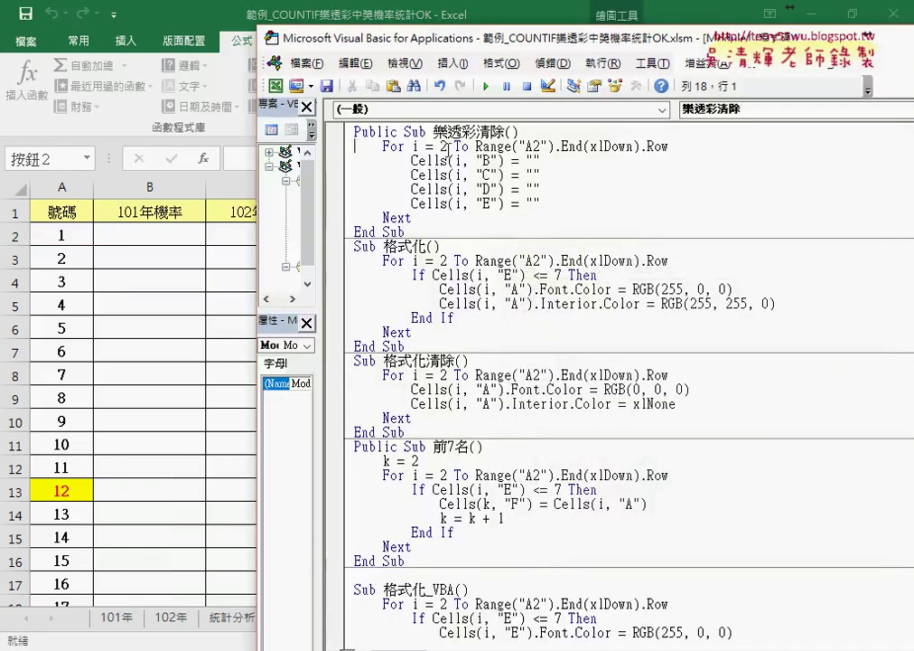
Select the For…Next clearing loop in 樂透彩清除 and dock the Edit toolbar.
double_click(534, 160)
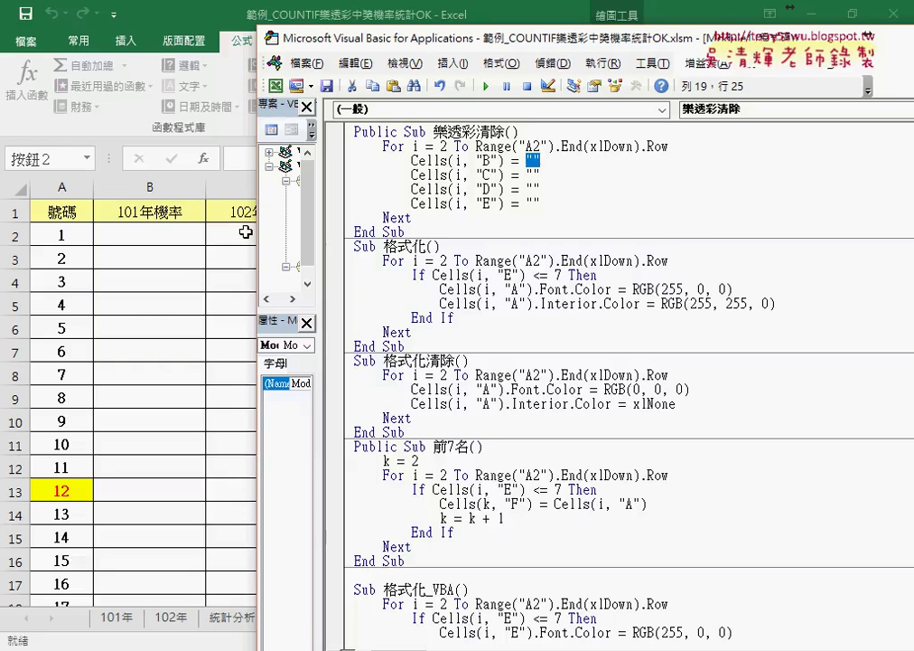
left_click_drag(343, 218, 343, 154)
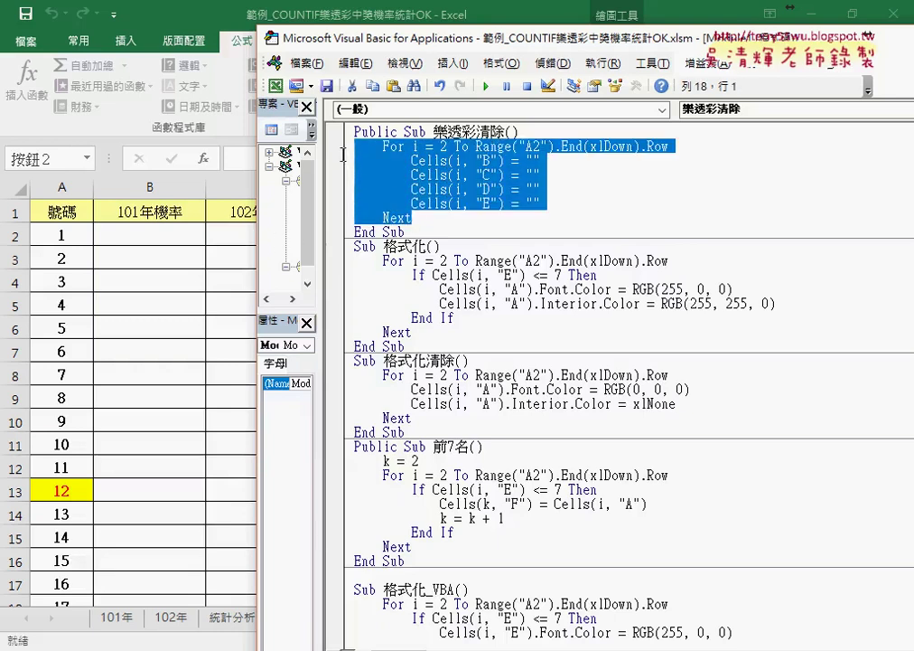
right_click(444, 86)
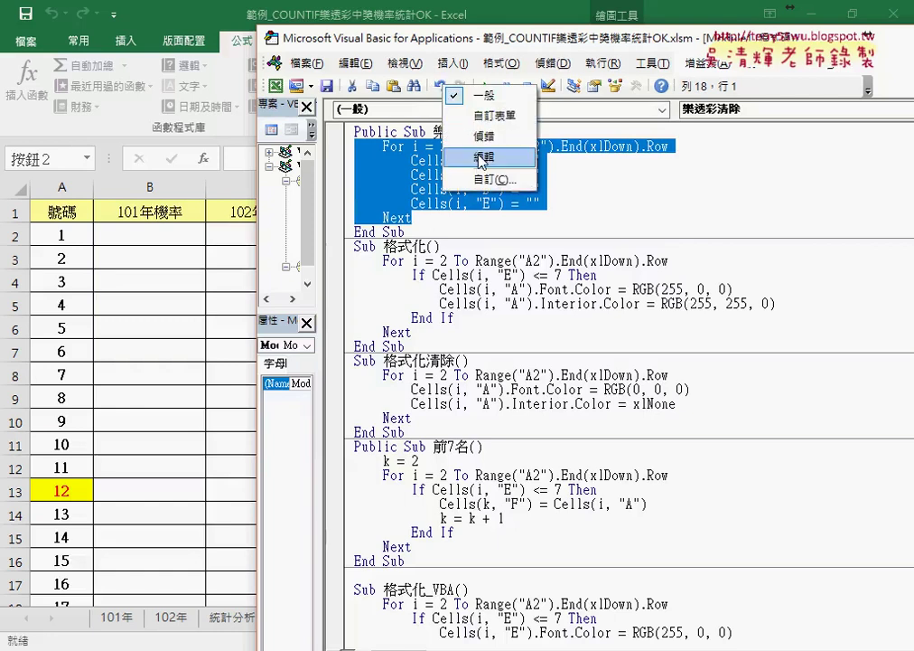
left_click(482, 160)
right_click(458, 86)
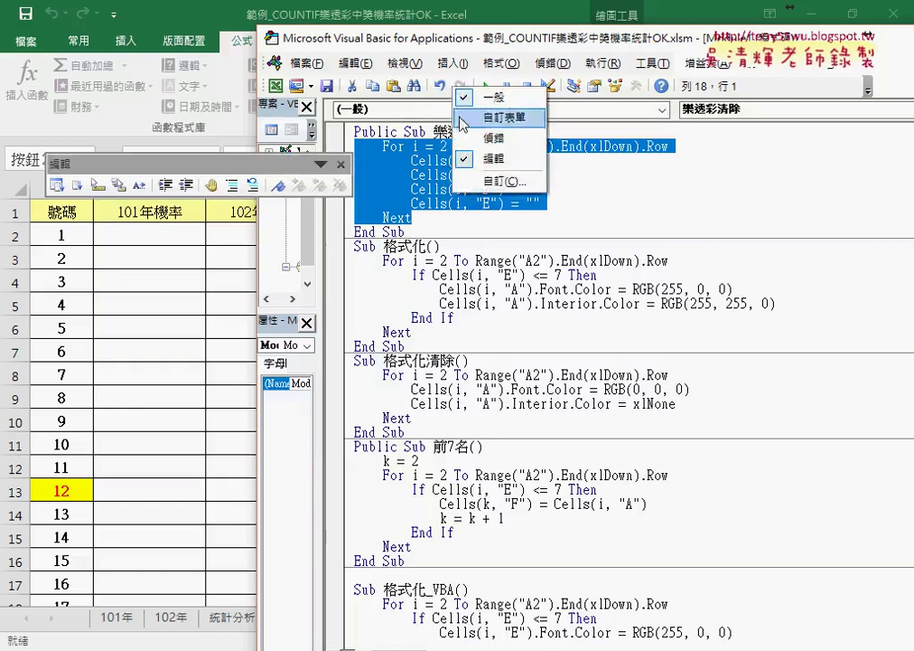
left_click_drag(271, 164, 316, 100)
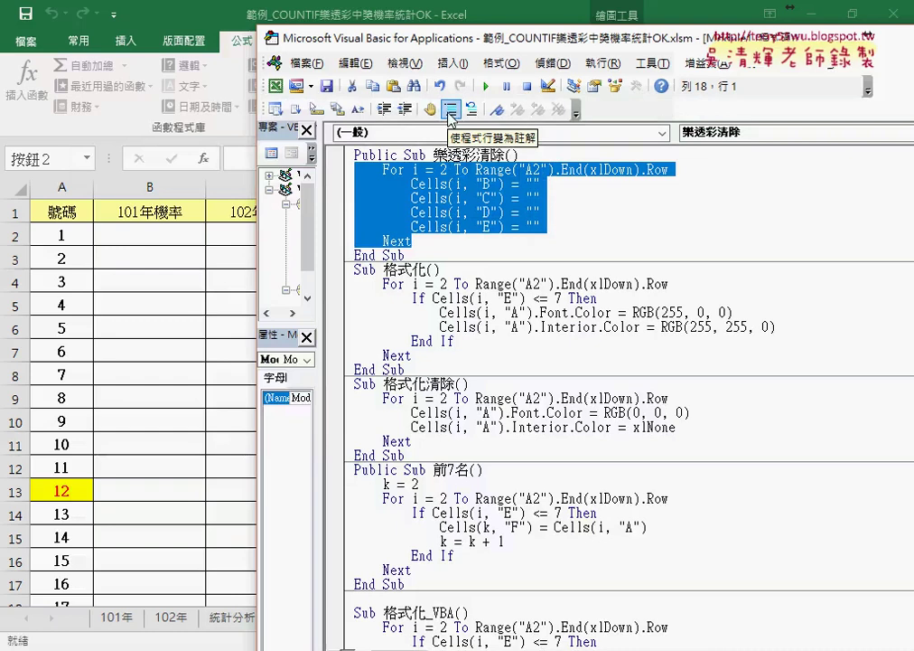
Comment out the selected loop with Comment Block and add a blank line after Next.
left_click(450, 114)
left_click(454, 244)
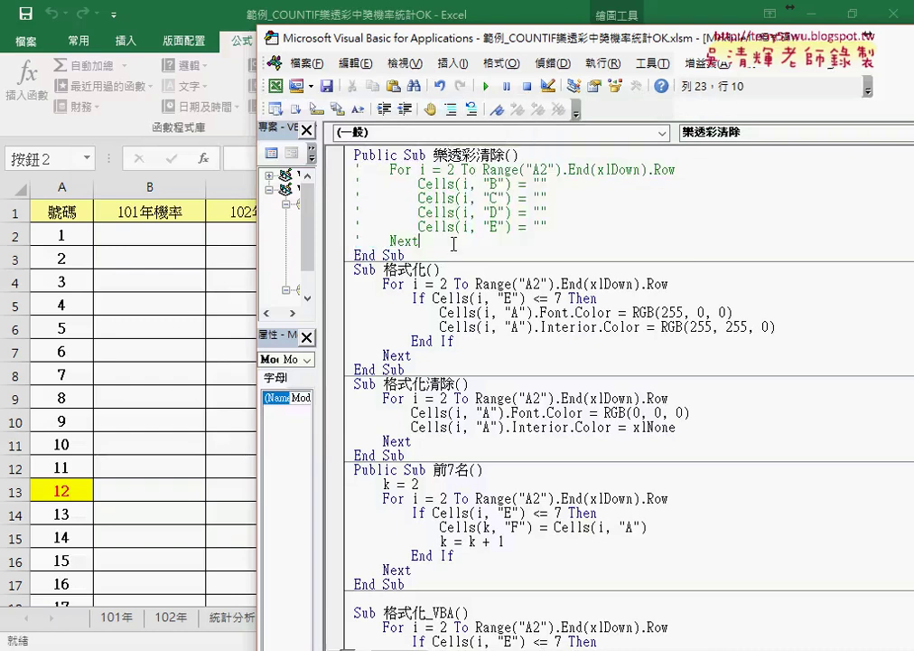
key("Return")
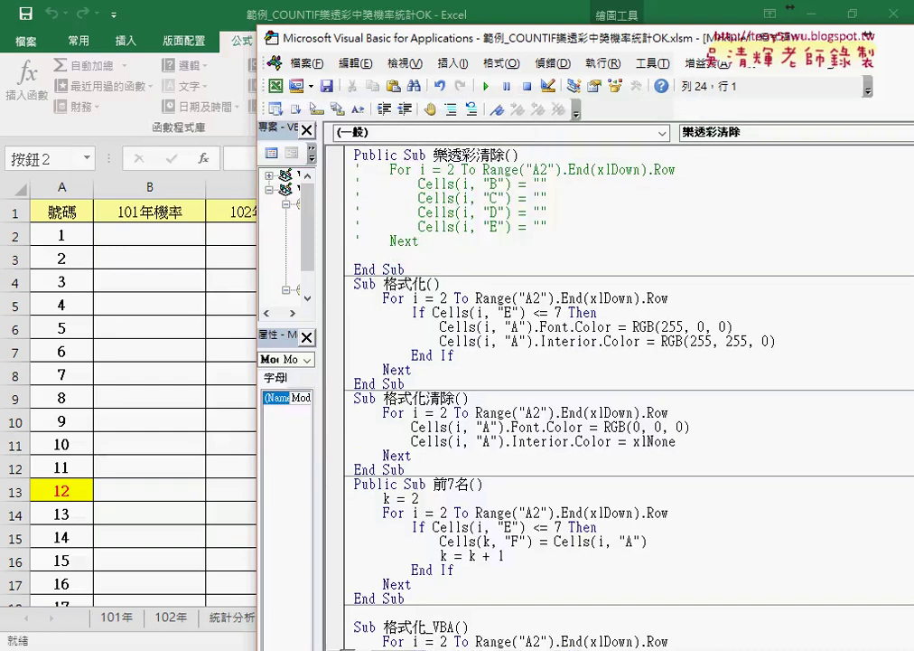
Start a Range("B2:E" & line, pasting Range("A2").End(xlDown).Row copied from the For line.
type("ㄜY")
type("range")
type("(")
type("\"")
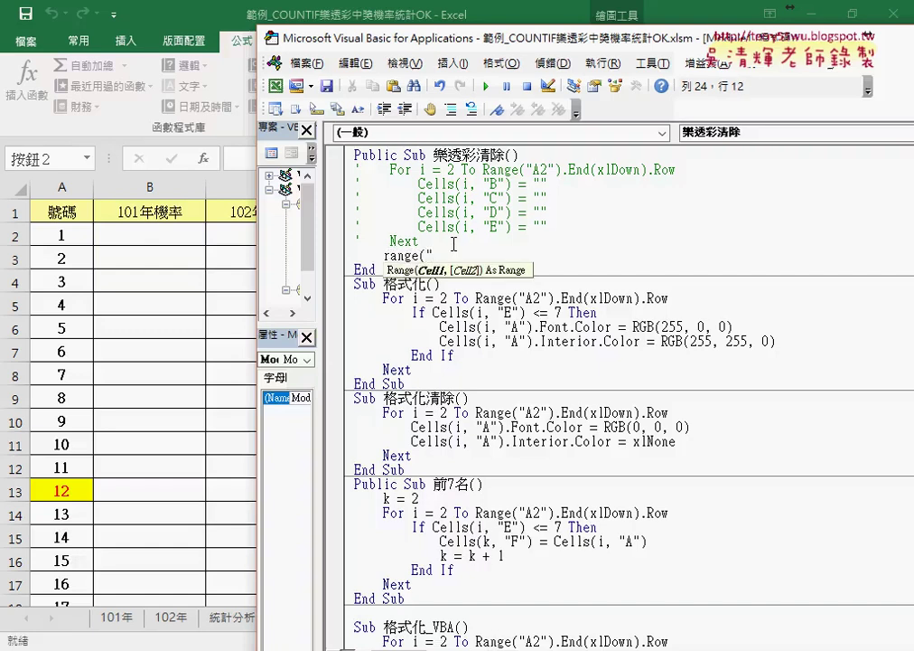
type("B2")
type(":")
type("E")
type("\"")
type(" &")
left_click(457, 448)
left_click(436, 403)
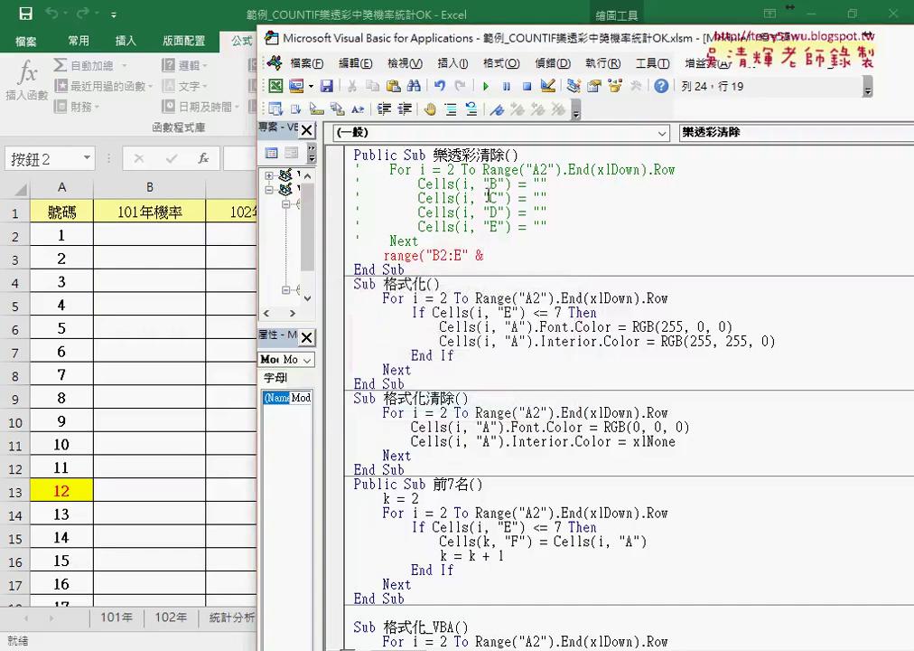
left_click_drag(482, 168, 689, 169)
key("ctrl+c")
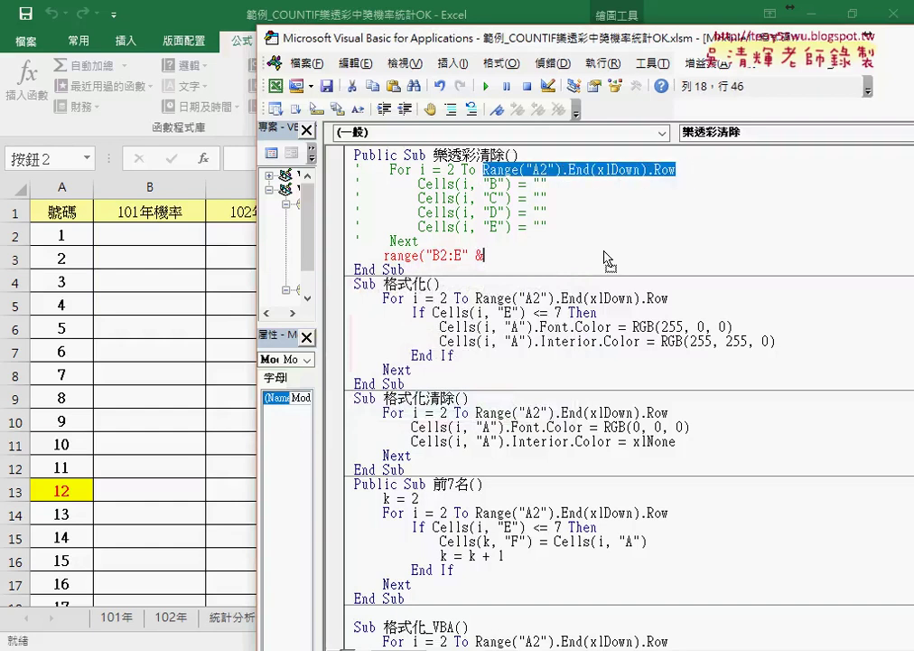
left_click(607, 259)
key("ctrl+v")
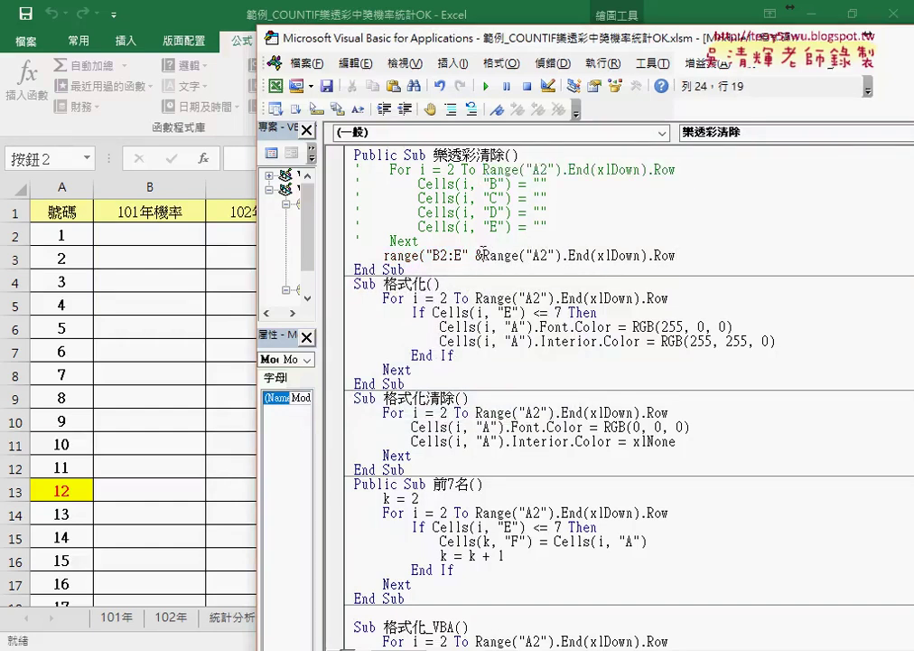
Finish the statement with ).ClearContents and select the completed clearing line.
left_click(482, 256)
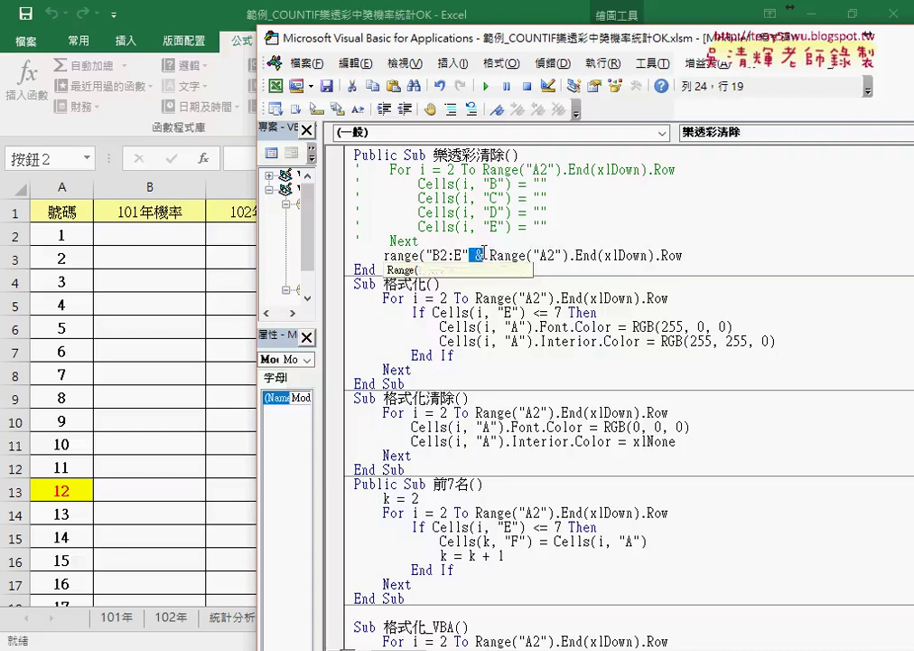
left_click(697, 254)
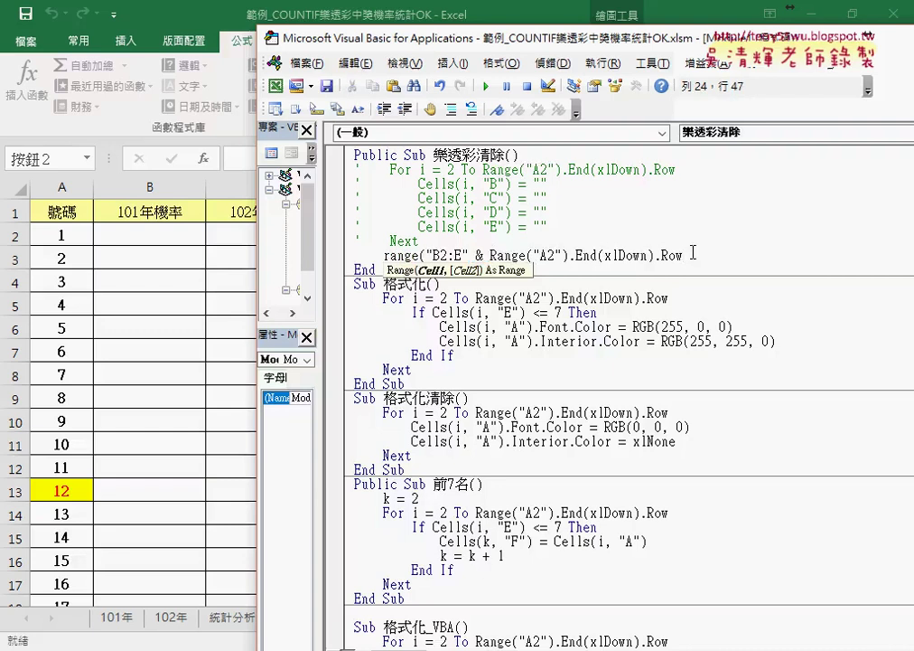
type(").")
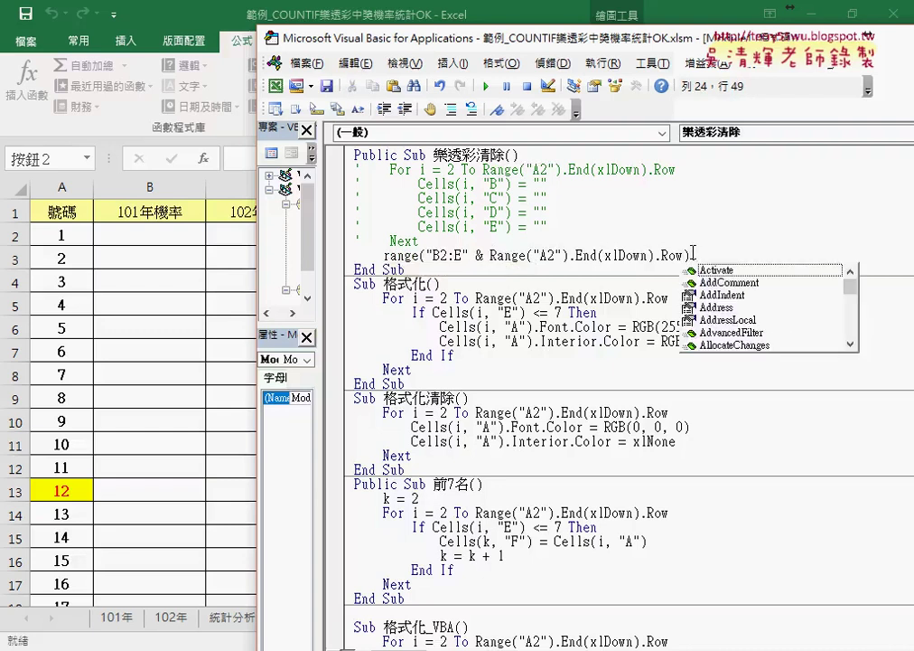
type("c")
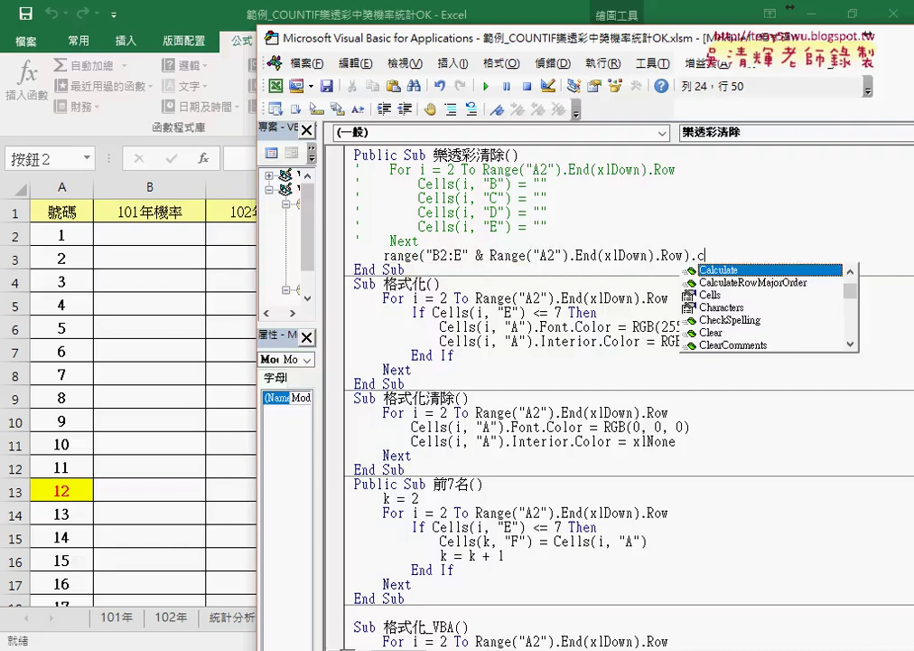
type("l")
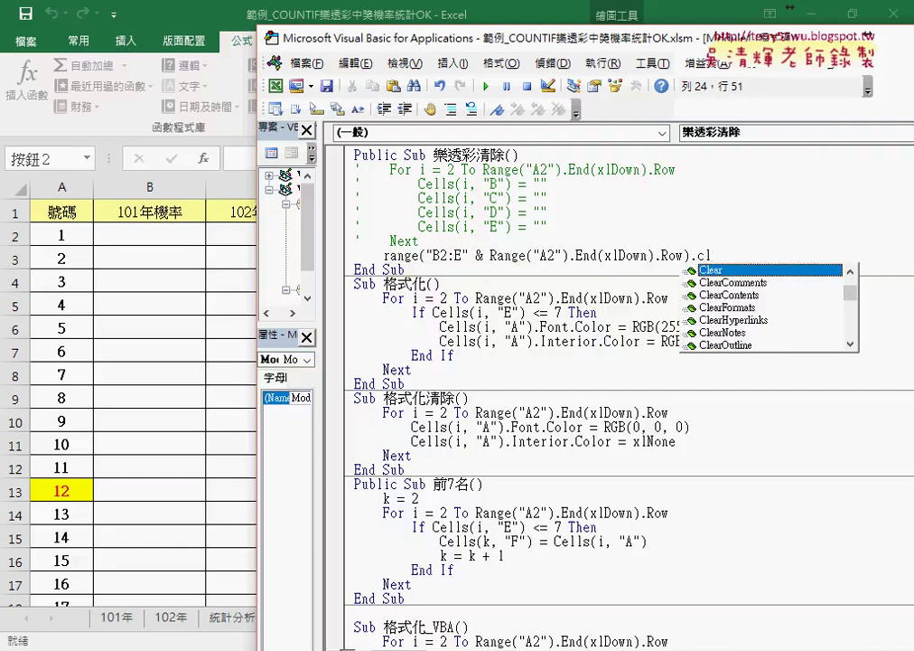
key("Down")
key("Down")
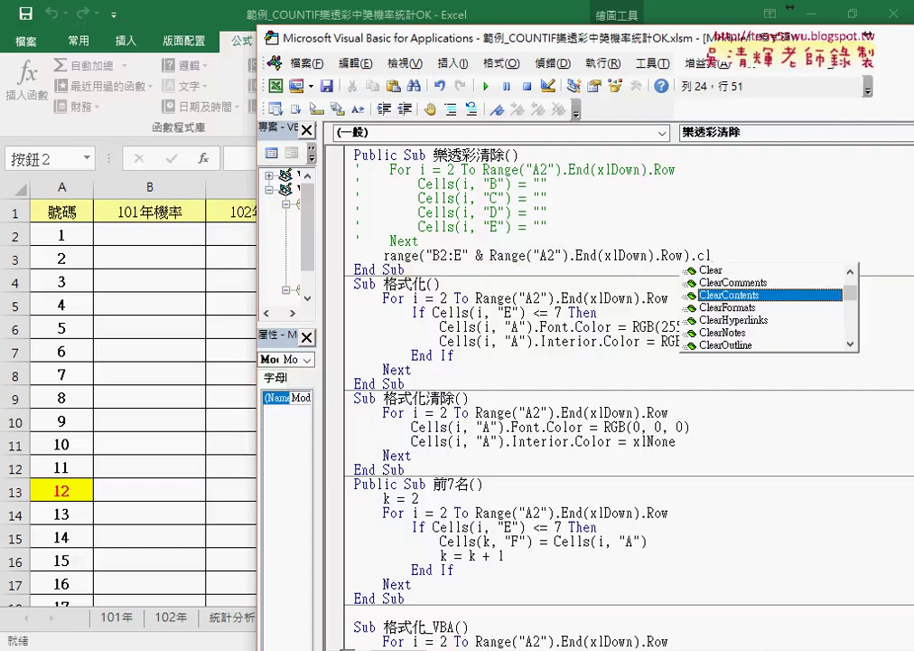
key("Tab")
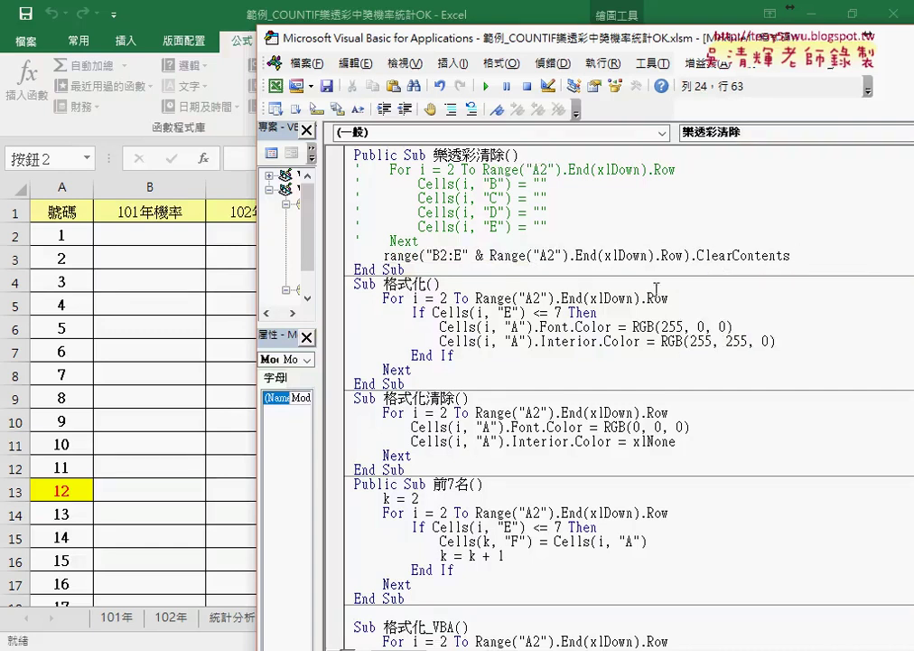
left_click_drag(804, 256, 385, 260)
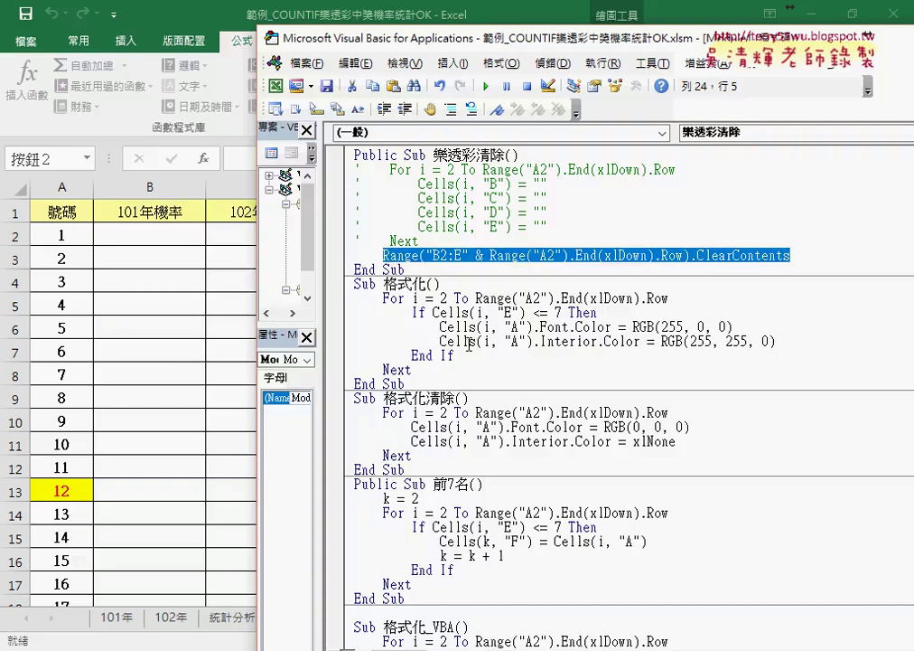
Test the new 樂透彩清除 macro by filling, clearing and refilling the probability table with 樂透彩.
left_click(231, 312)
left_click(715, 215)
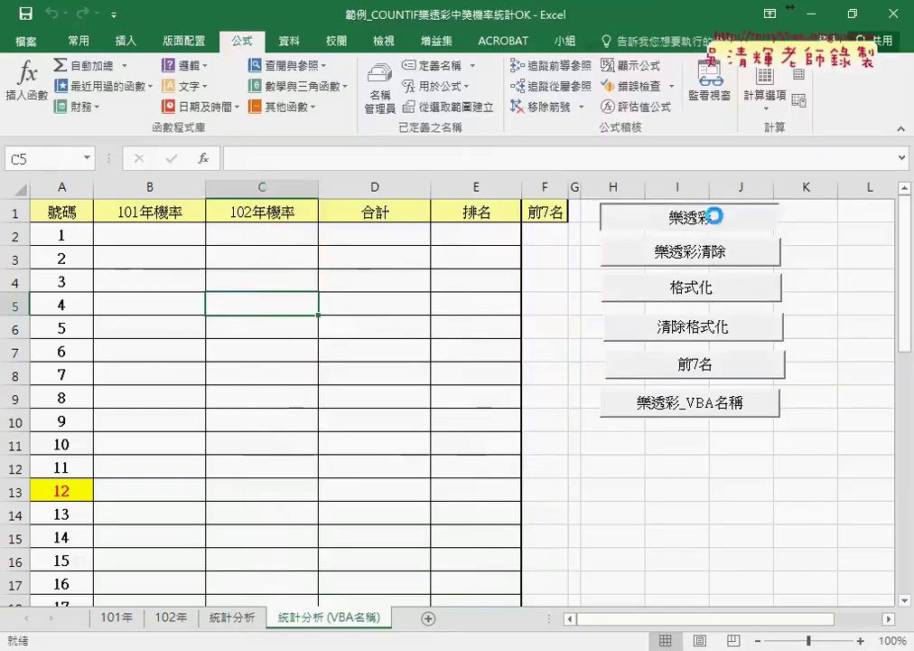
left_click(701, 259)
left_click(703, 227)
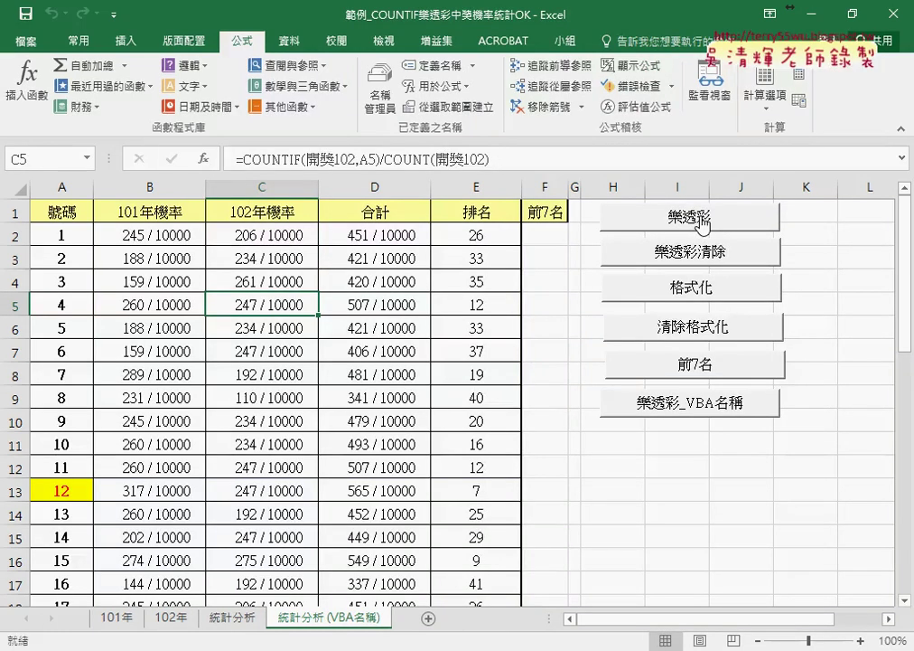
left_click(714, 258)
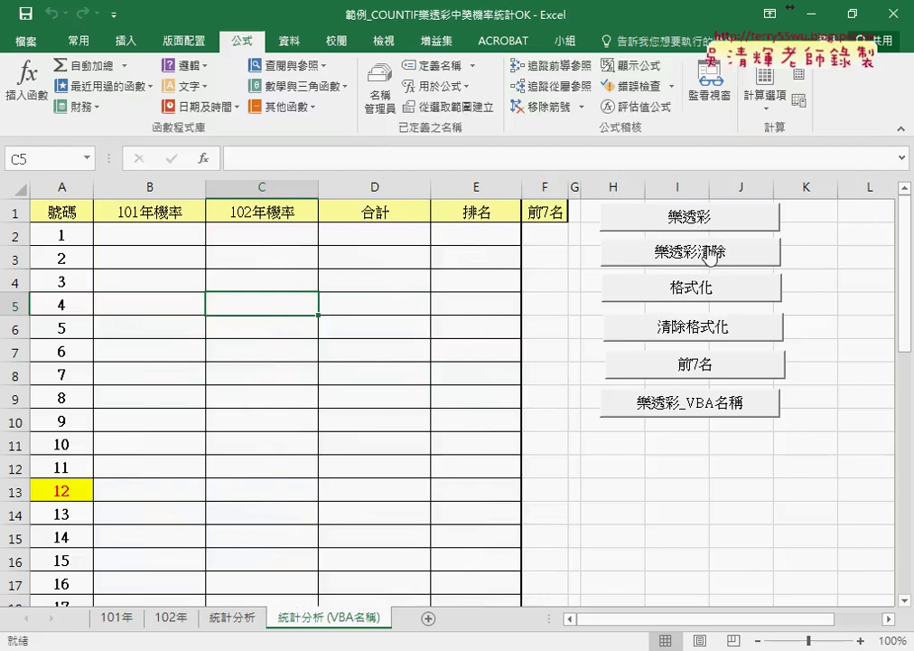
left_click(700, 216)
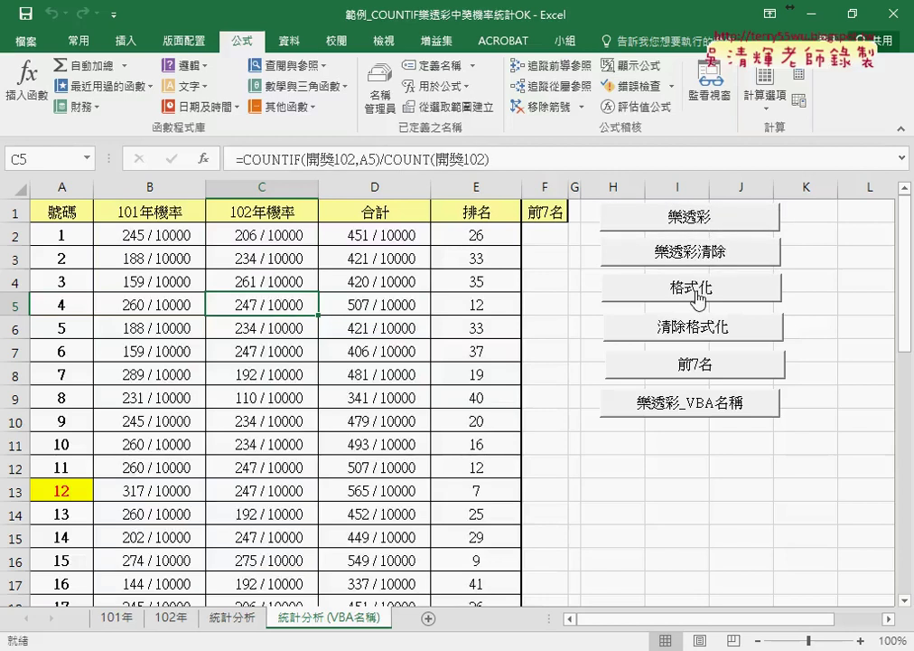
Run 清除格式化 and 格式化, list the top 7 numbers with 前7名, and select F2:F8.
left_click(698, 336)
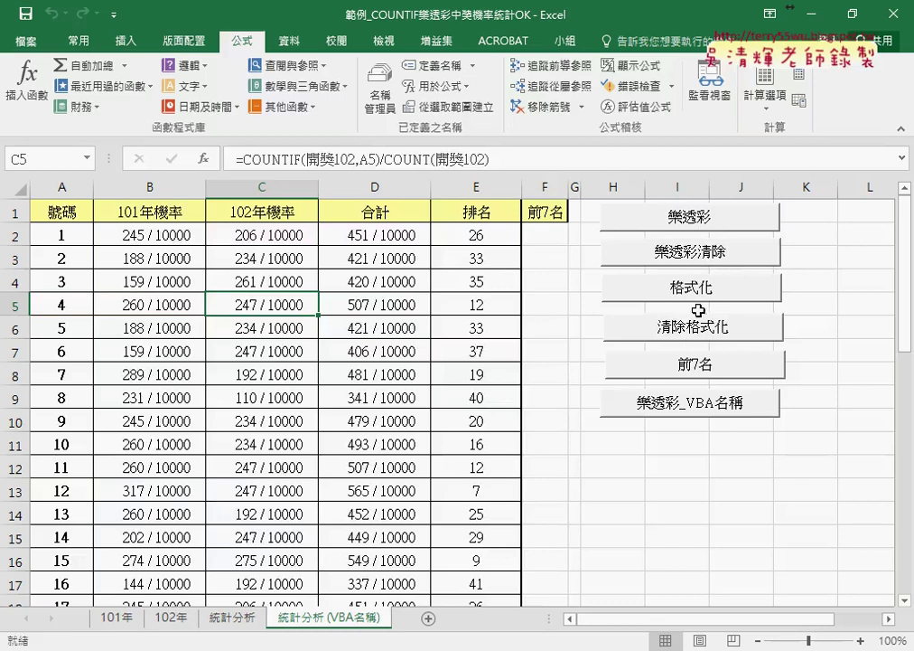
left_click(704, 289)
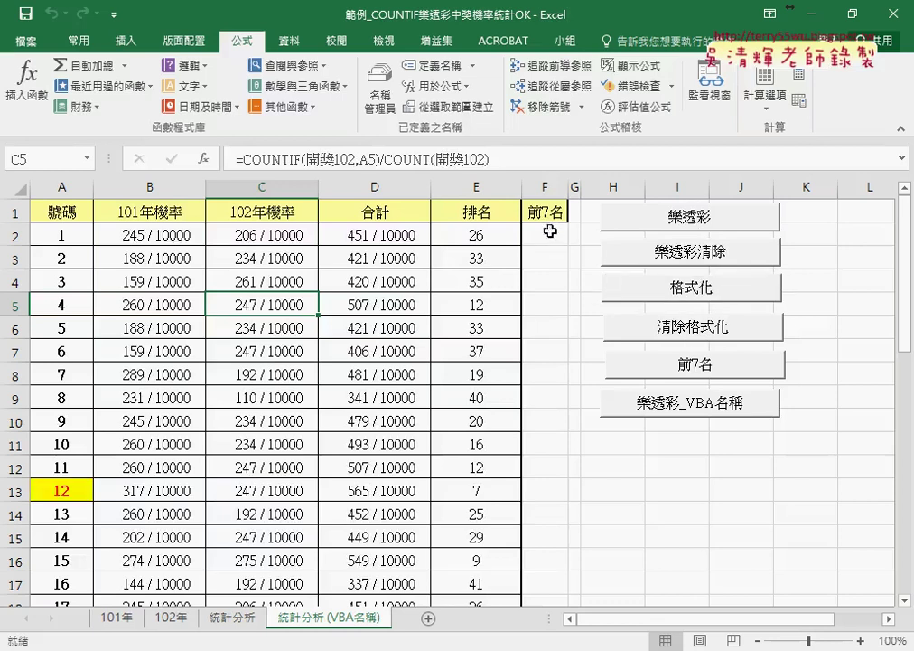
left_click(657, 365)
left_click_drag(561, 238, 559, 369)
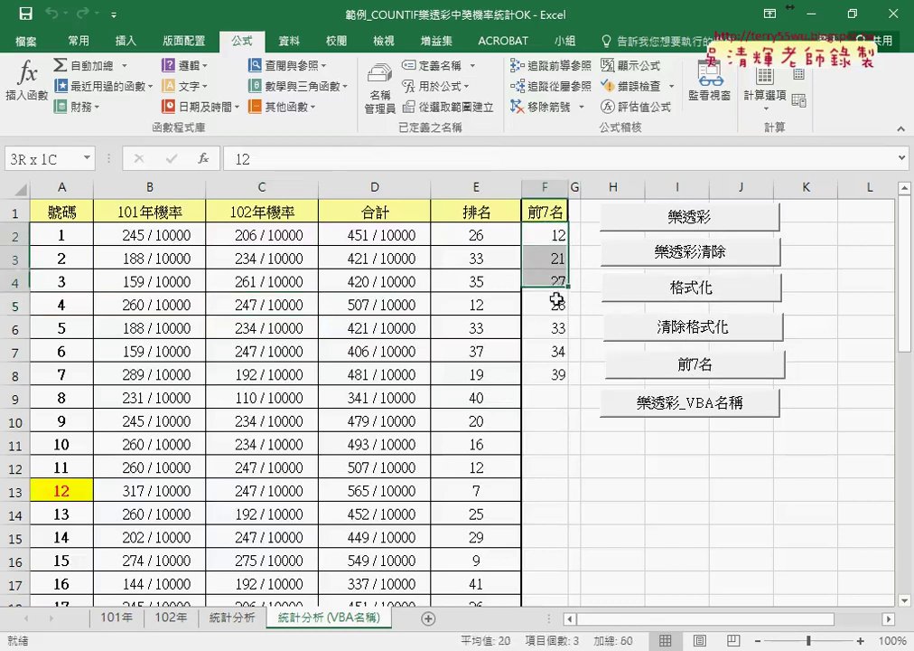